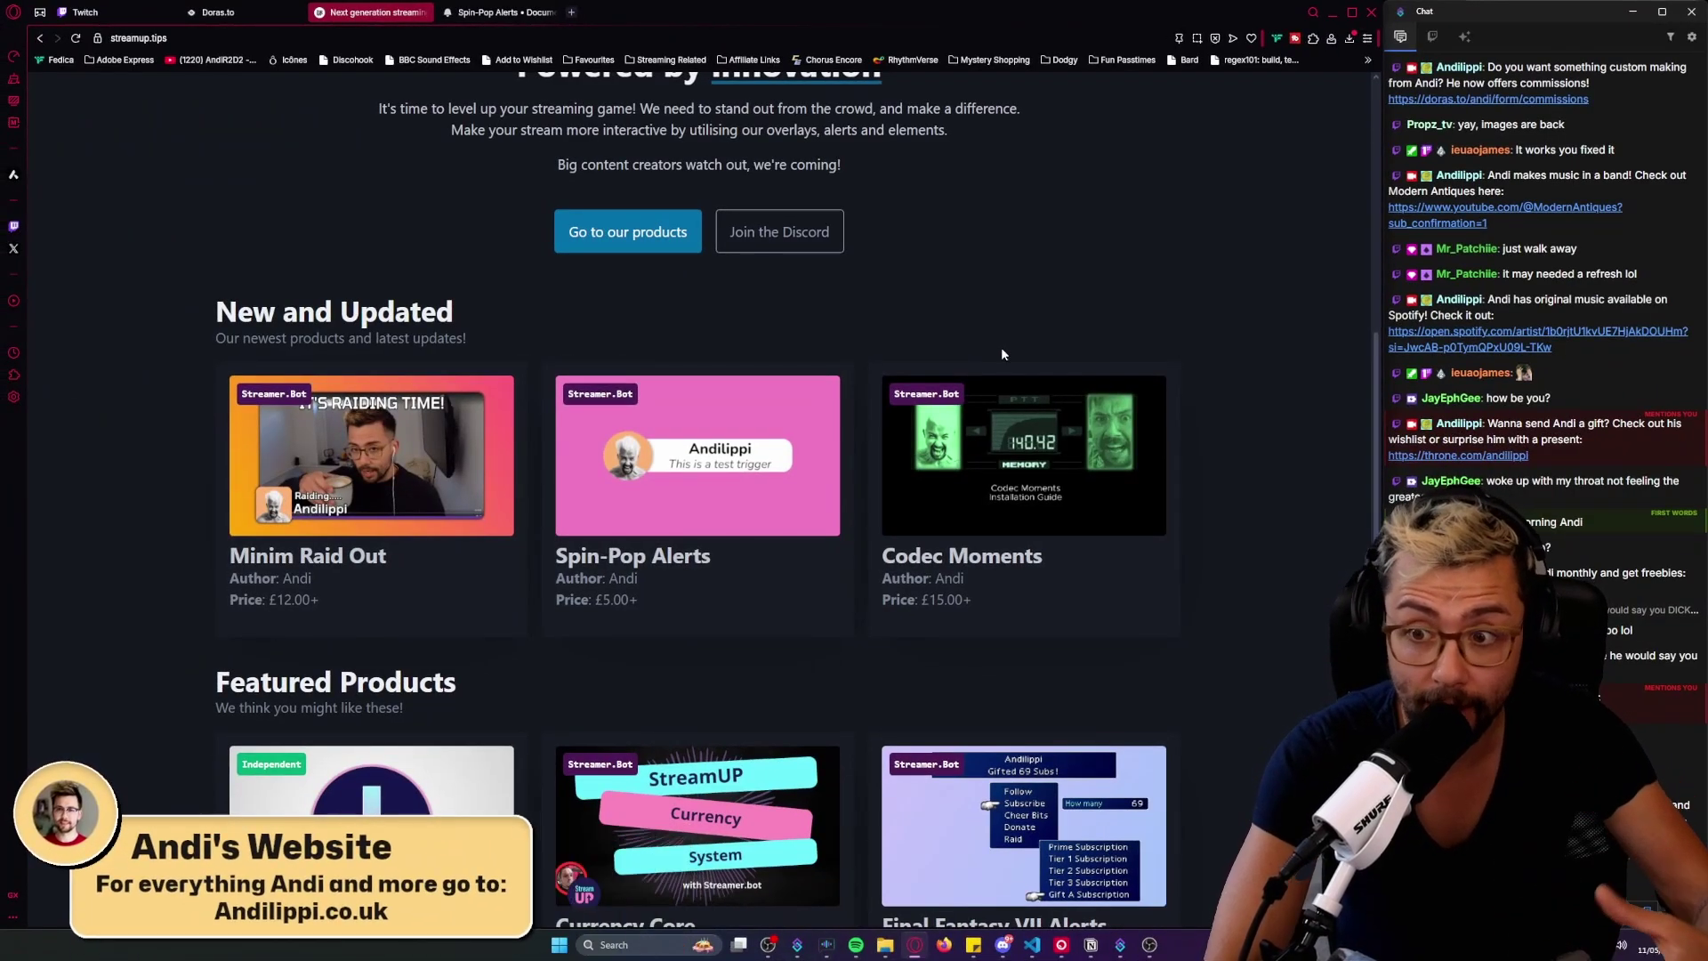
- Open the Spin-Pop Alerts product page and scroll through its description
scroll(852, 378, up, 5)
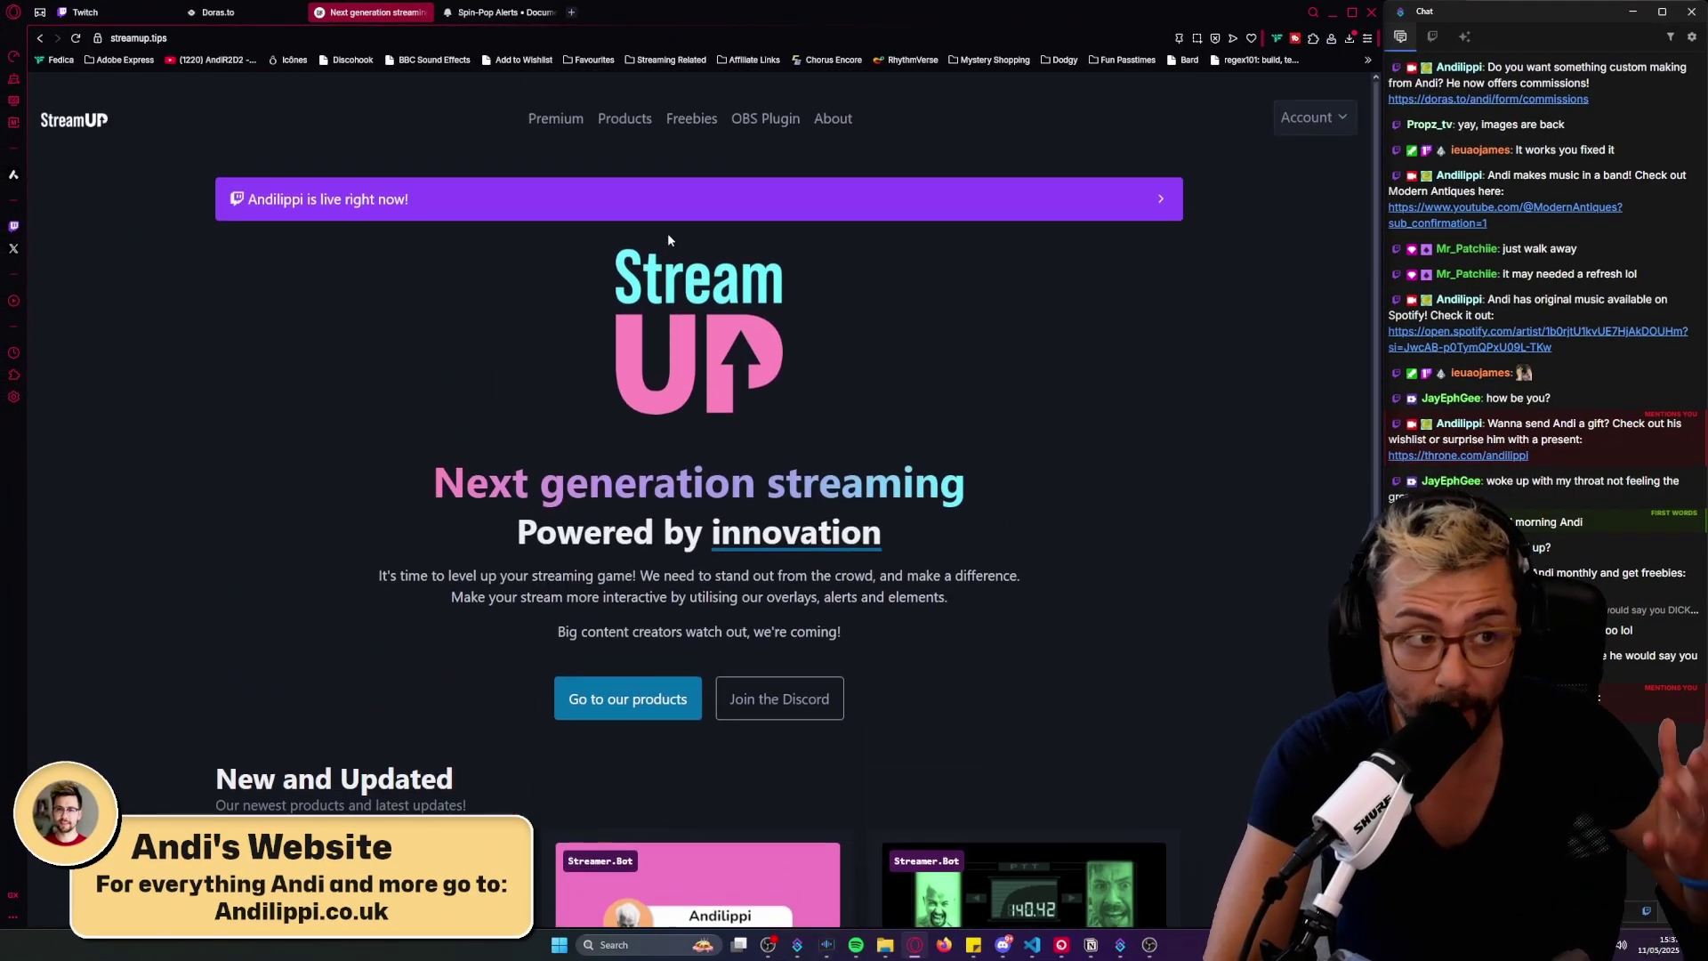
scroll(692, 613, down, 3)
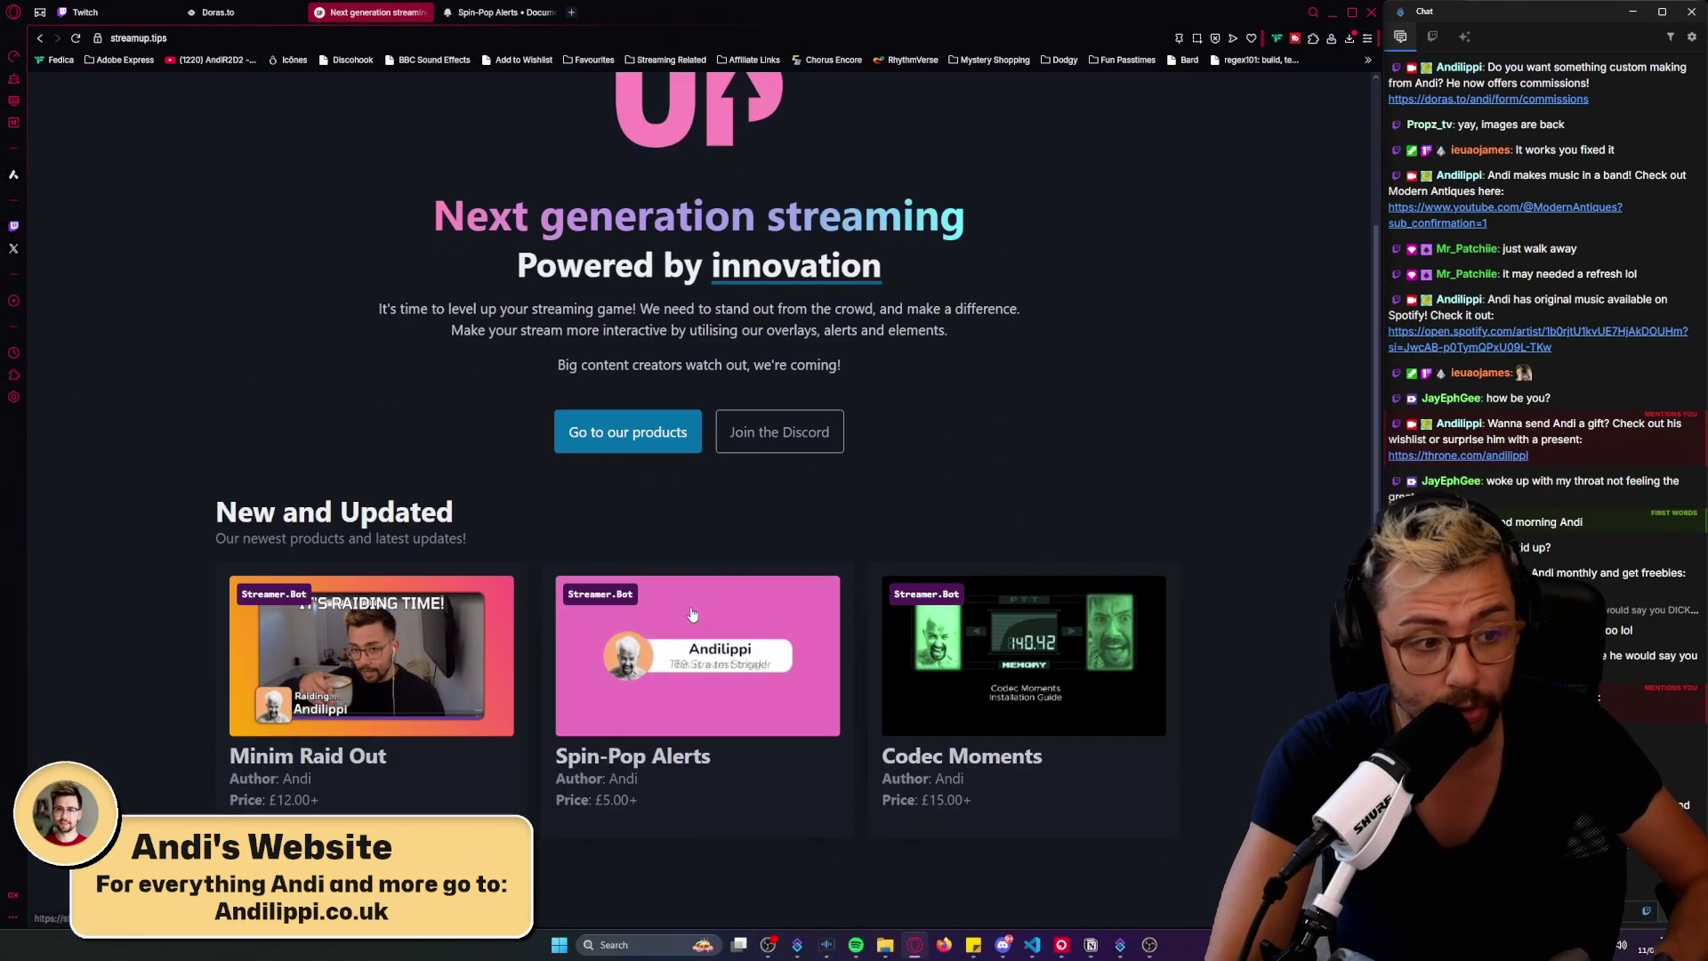
click(665, 702)
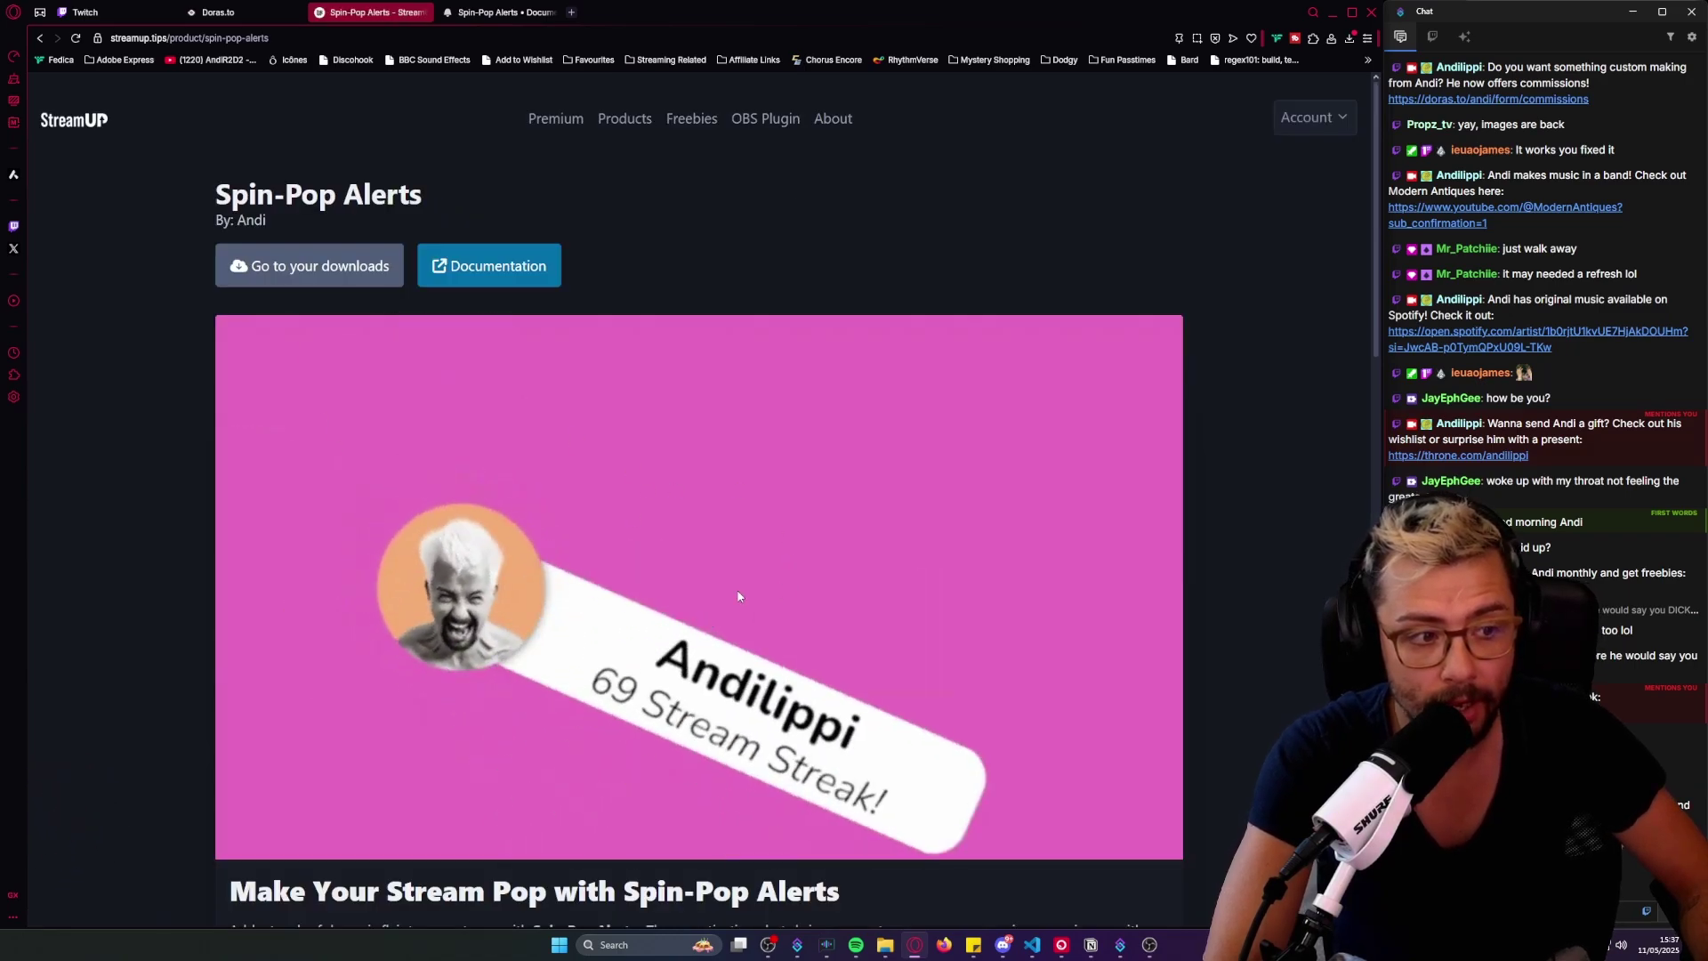
scroll(693, 558, down, 2)
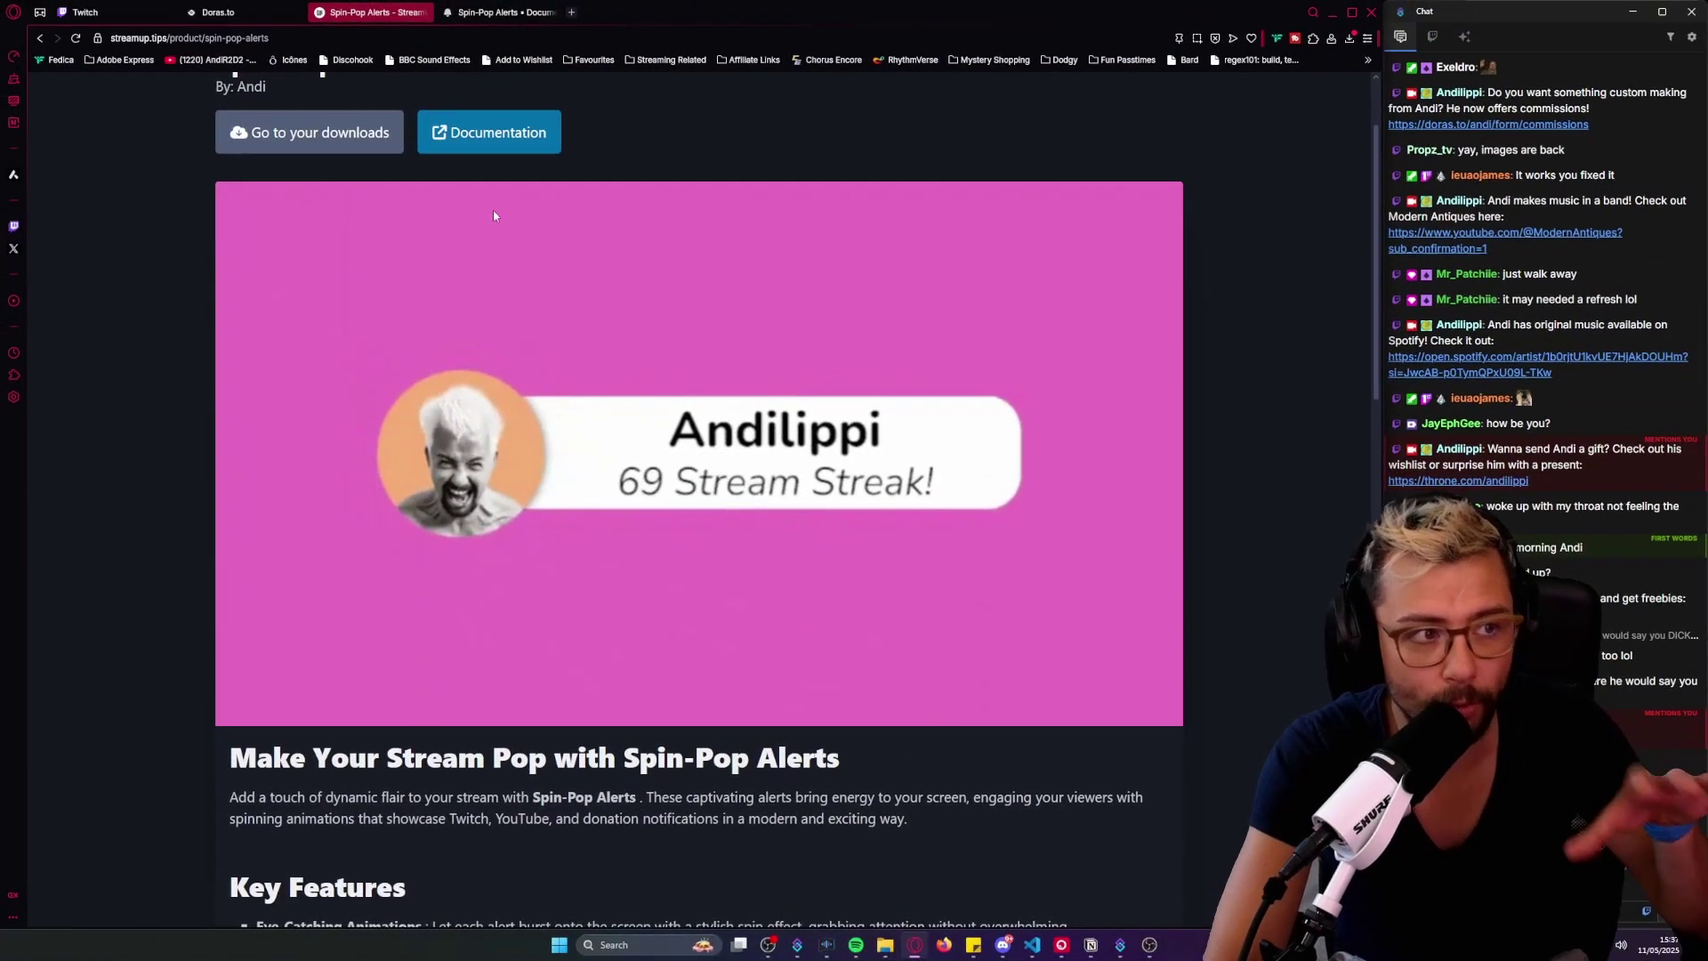
scroll(591, 453, down, 10)
- Highlight the supported trigger events and Technical Specification rows, including Twitch, on the product page
drag(412, 585, 813, 655)
click(885, 648)
scroll(868, 638, down, 3)
drag(703, 588, 313, 590)
click(690, 640)
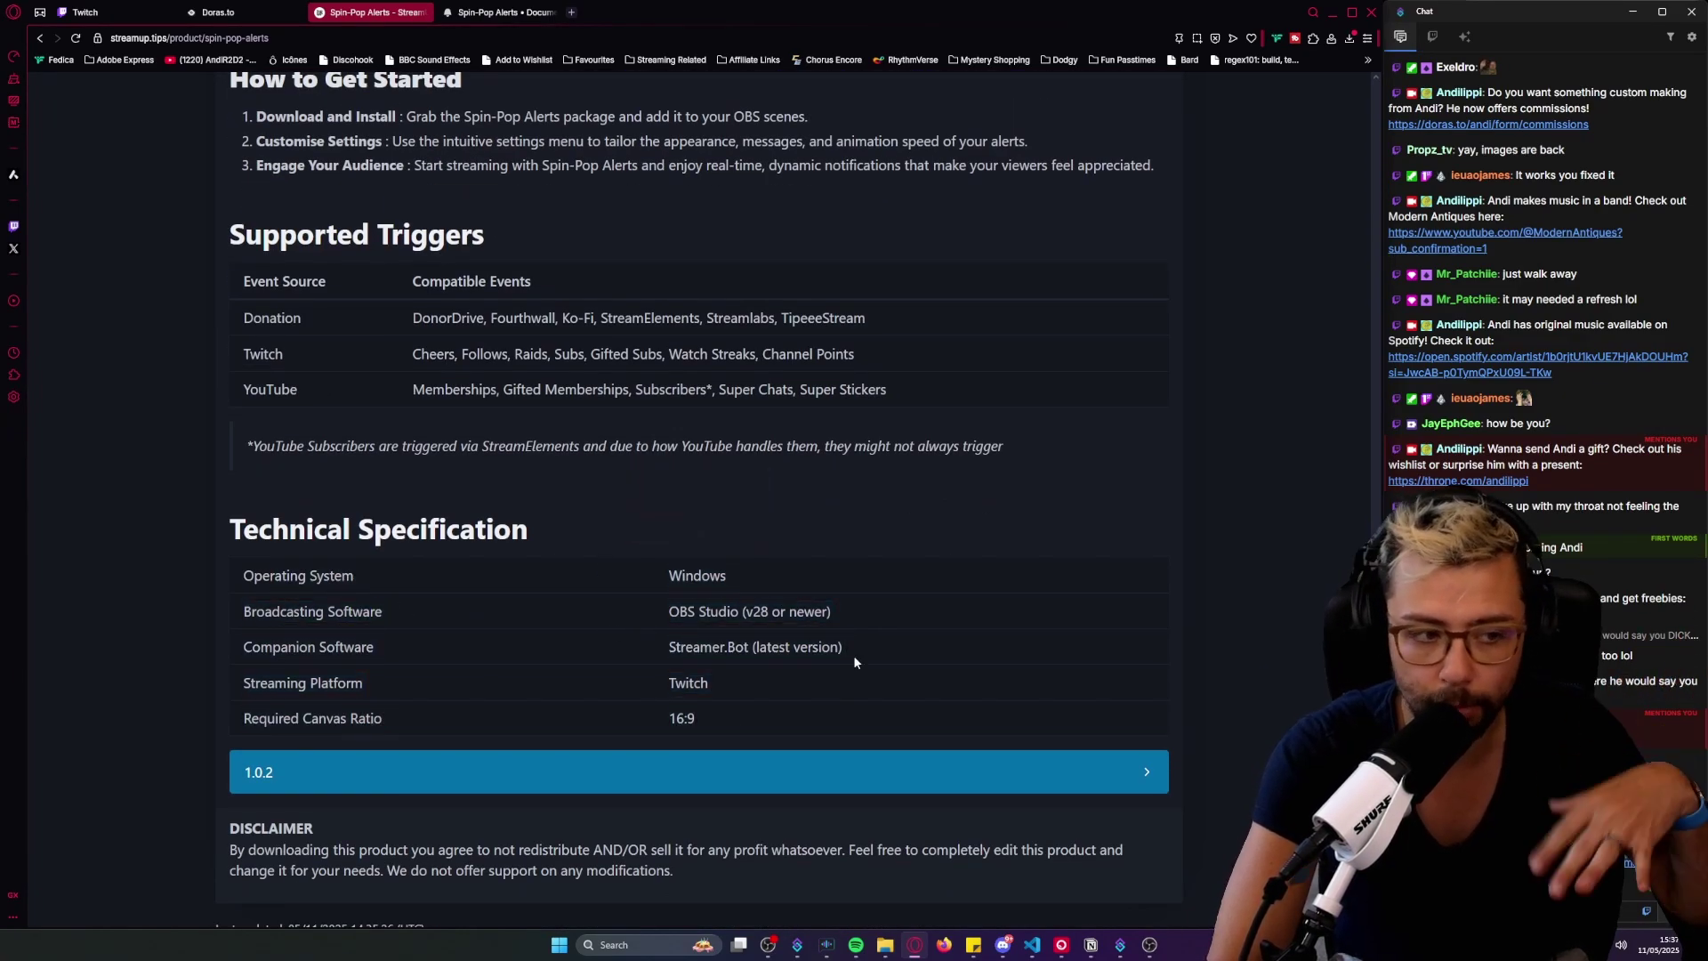
double_click(682, 683)
click(677, 685)
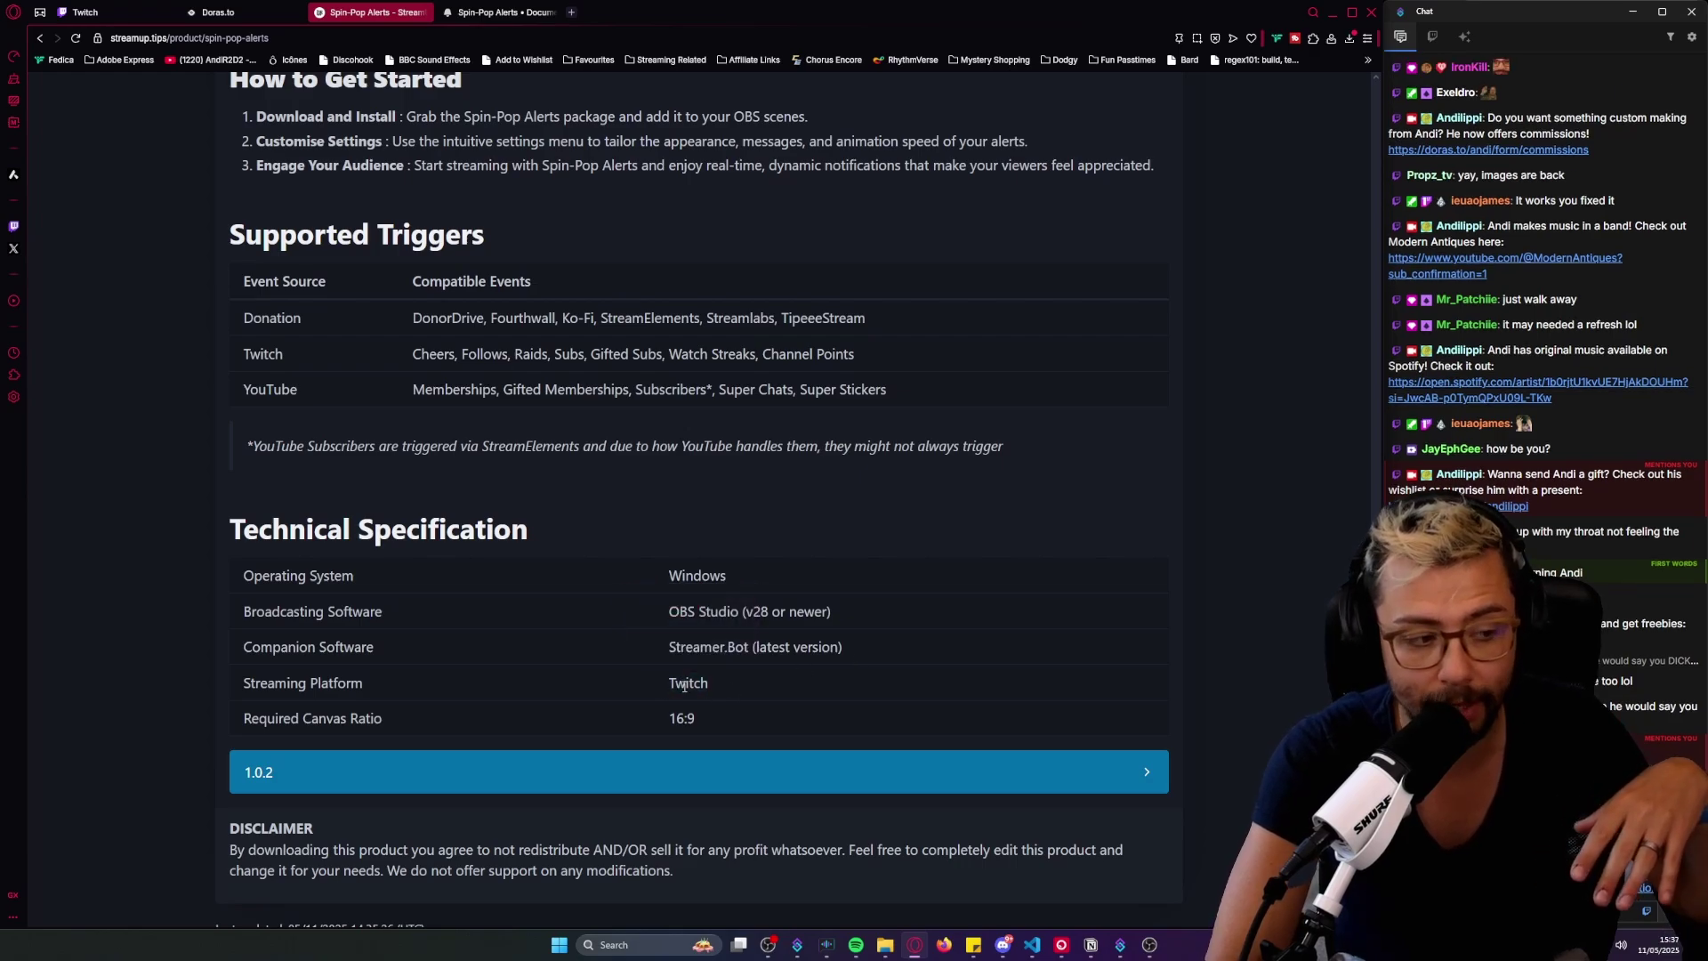
scroll(763, 654, up, 15)
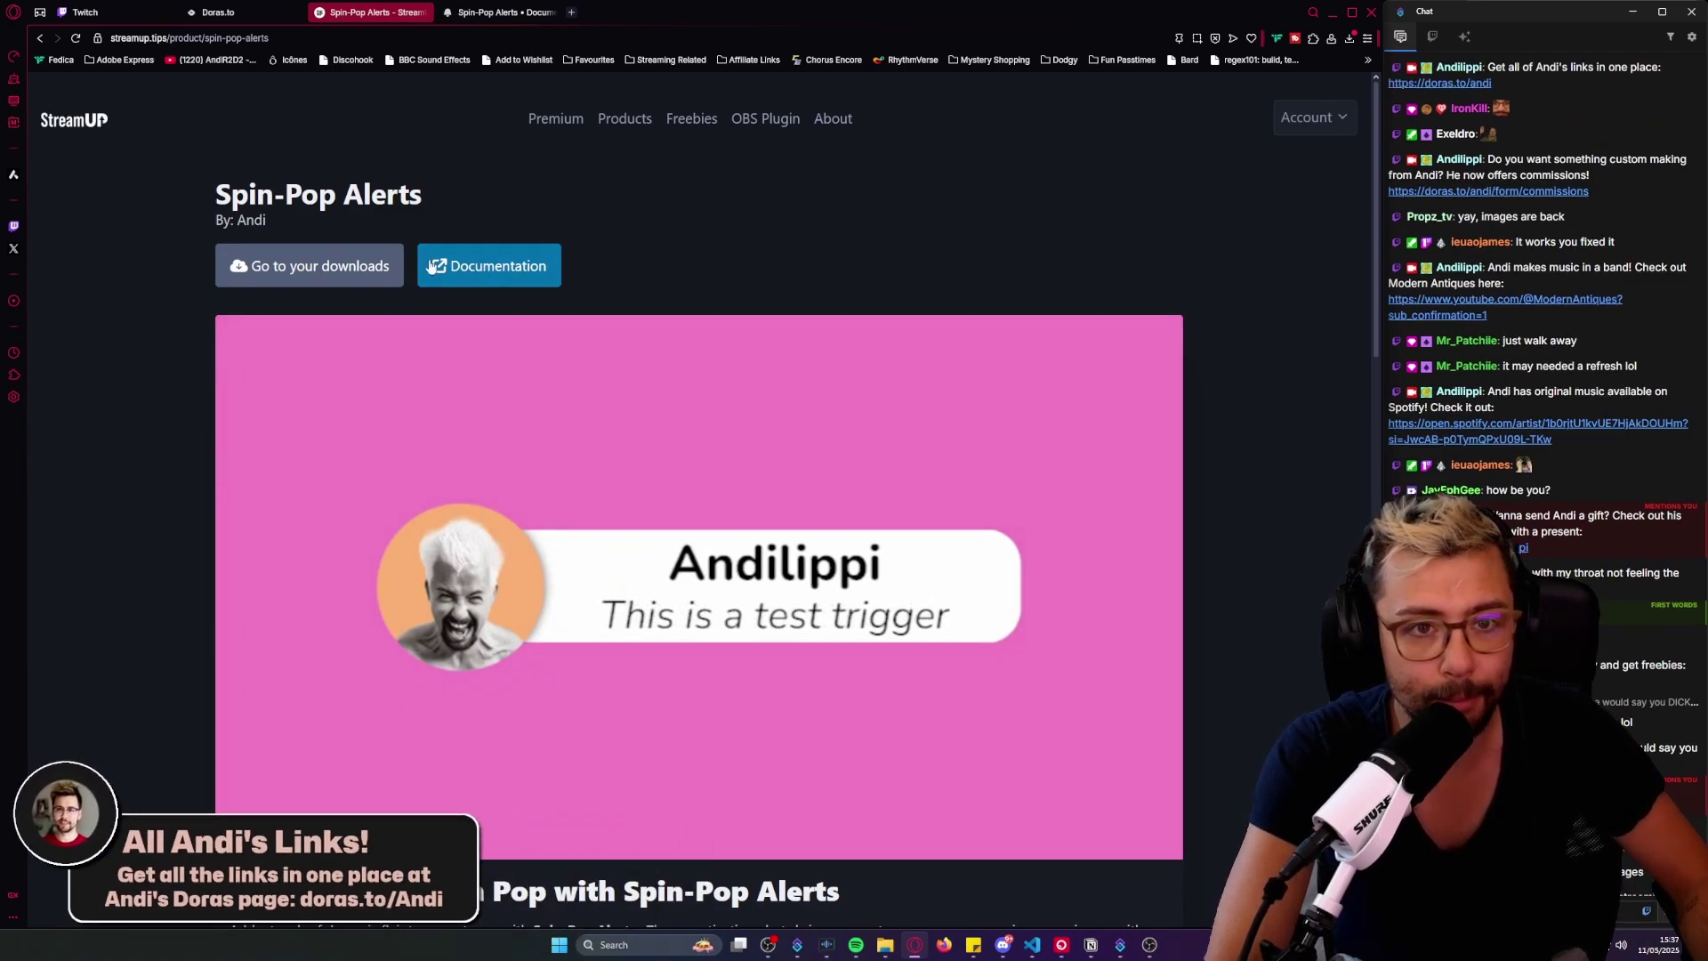
- Go to your downloads list and scroll to the Spin-Pop Alerts download
click(290, 274)
scroll(717, 445, down, 20)
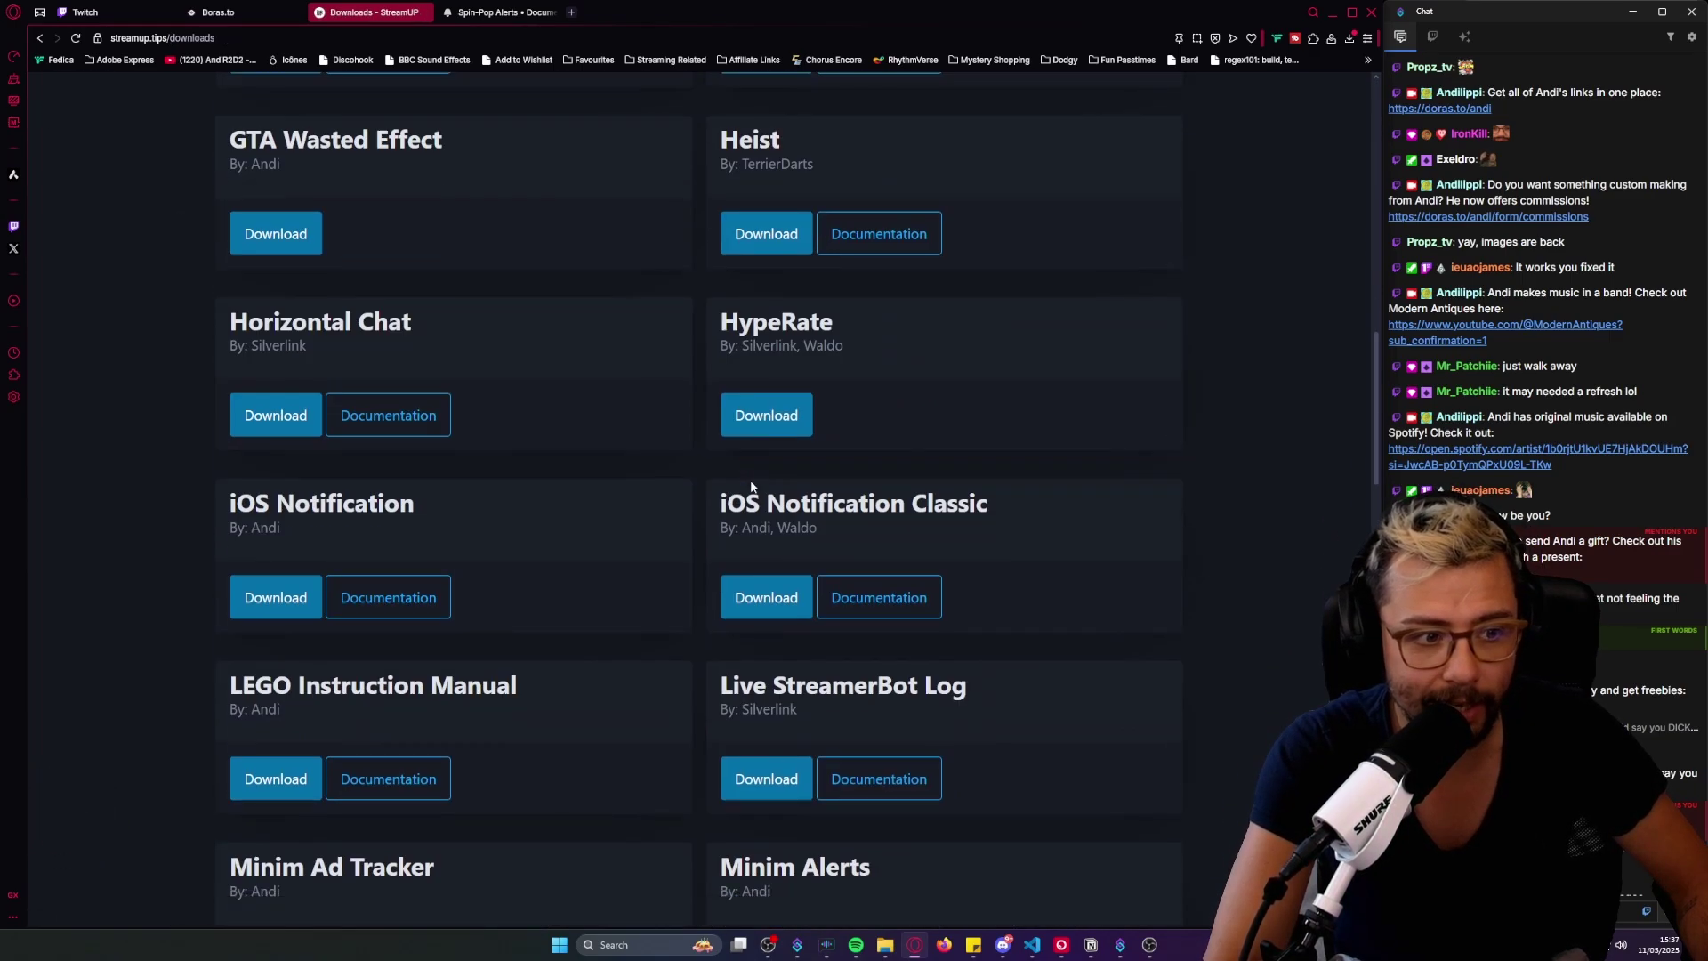
scroll(719, 445, up, 6)
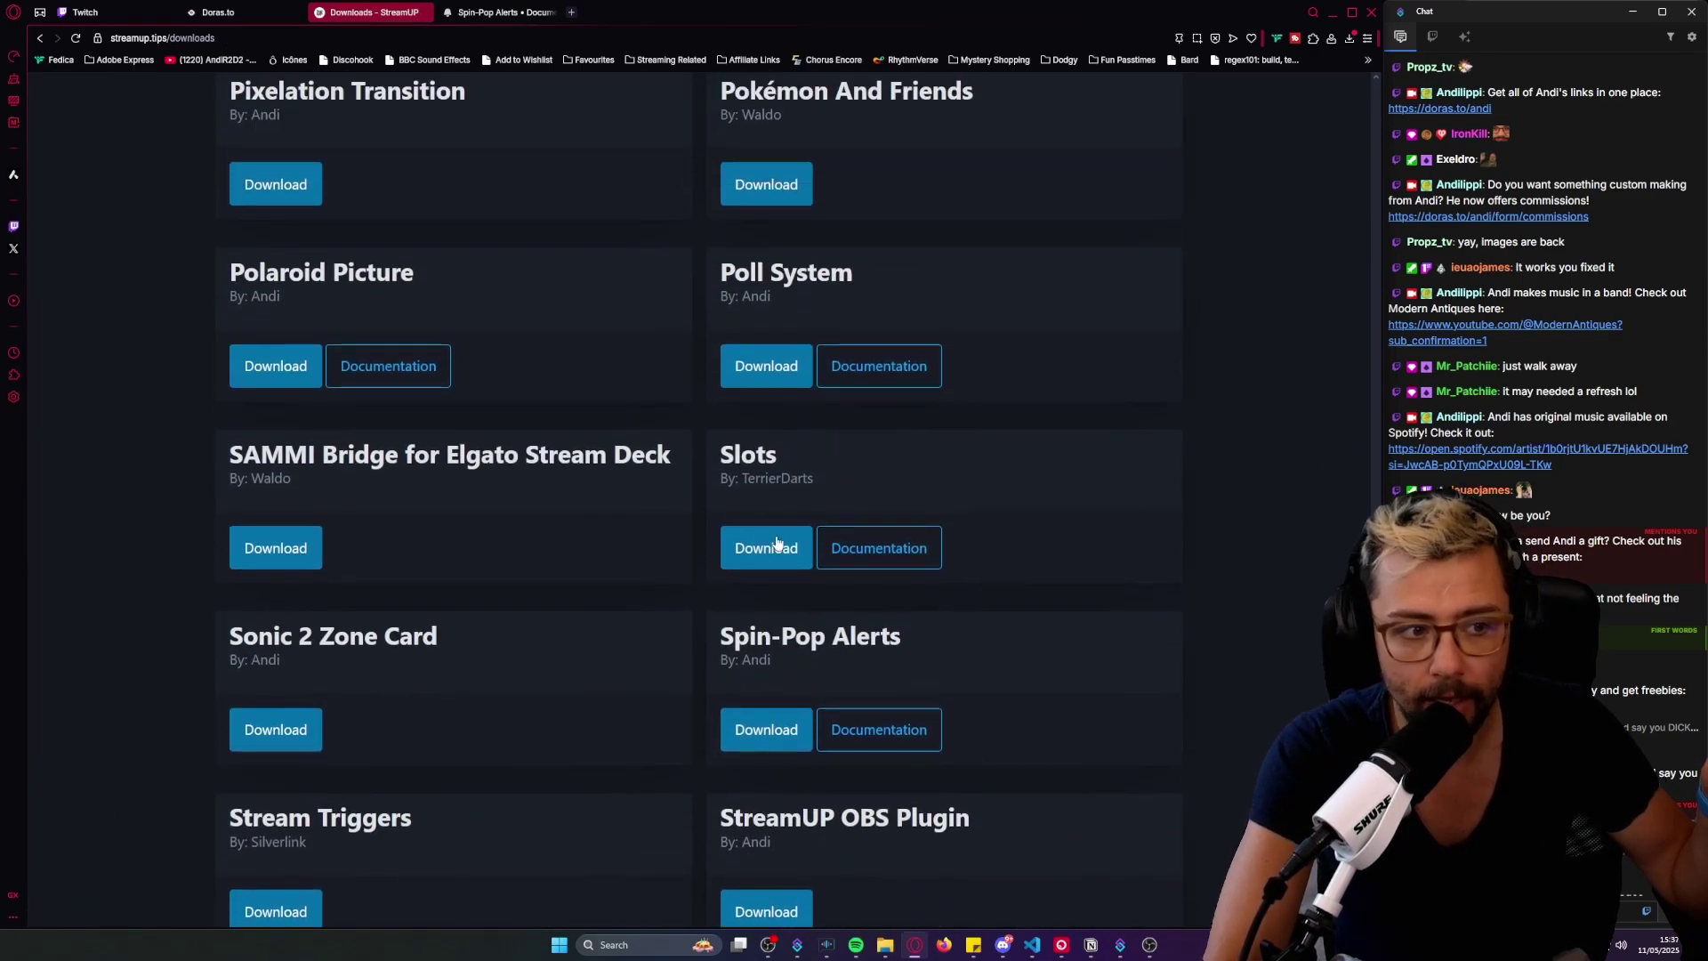
scroll(756, 293, down, 3)
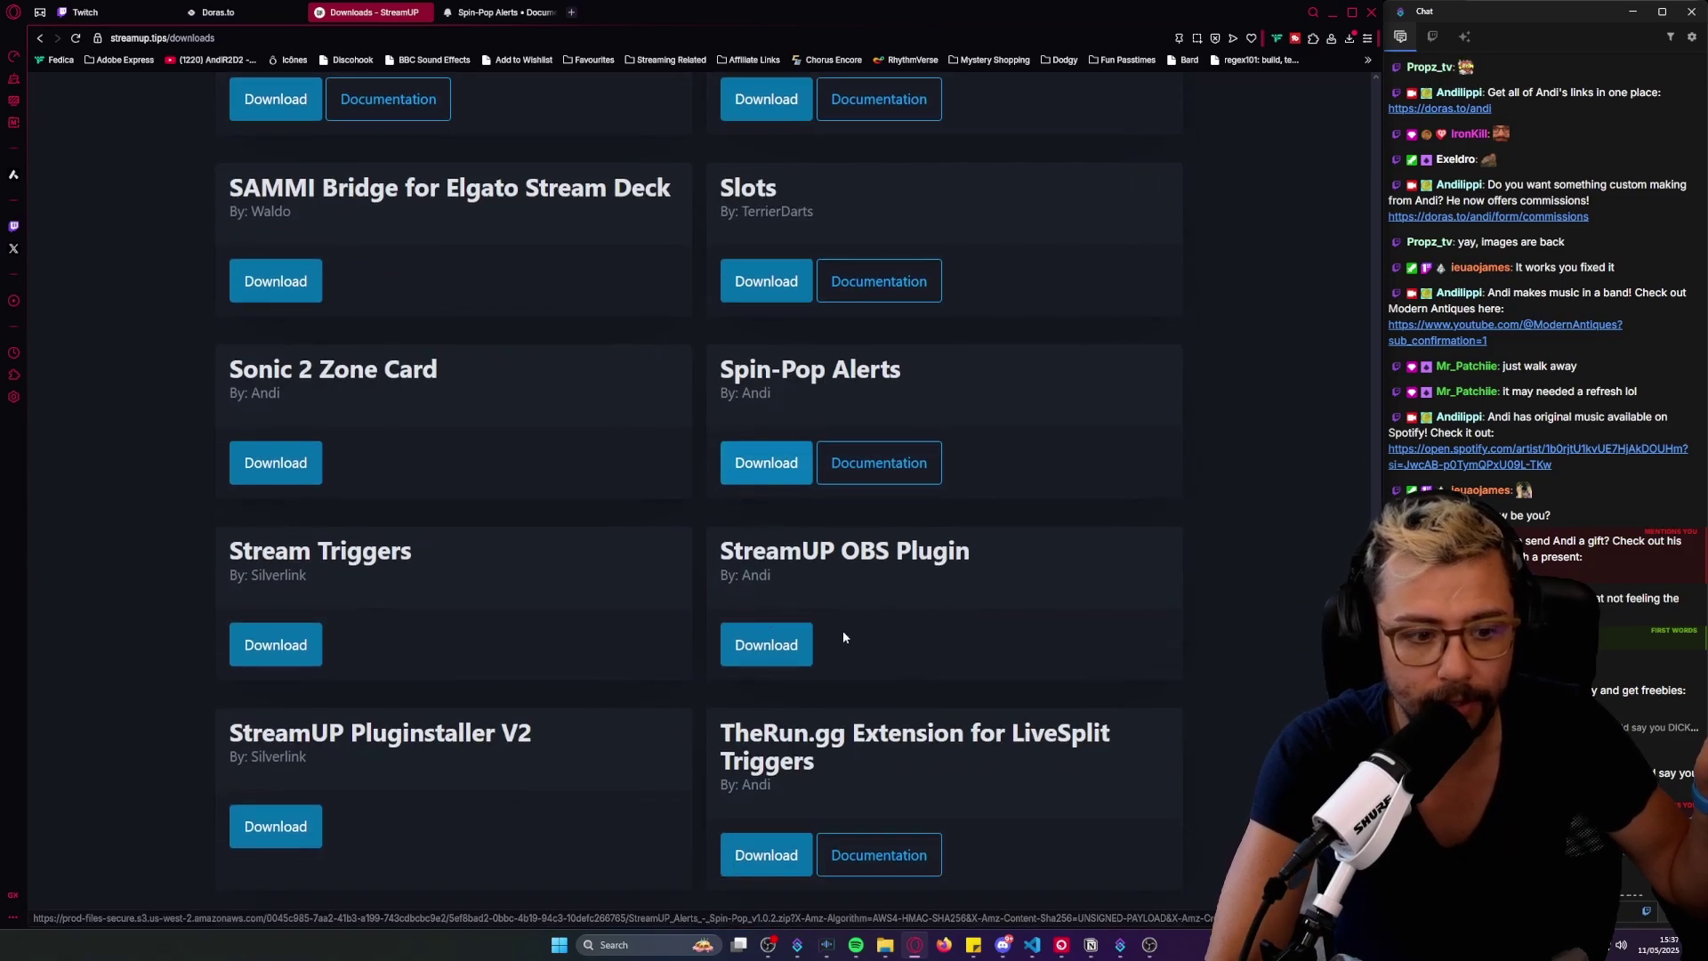
- Minimise the browser, bring OBS Studio forward and open the StreamUP plugin menu
click(1332, 16)
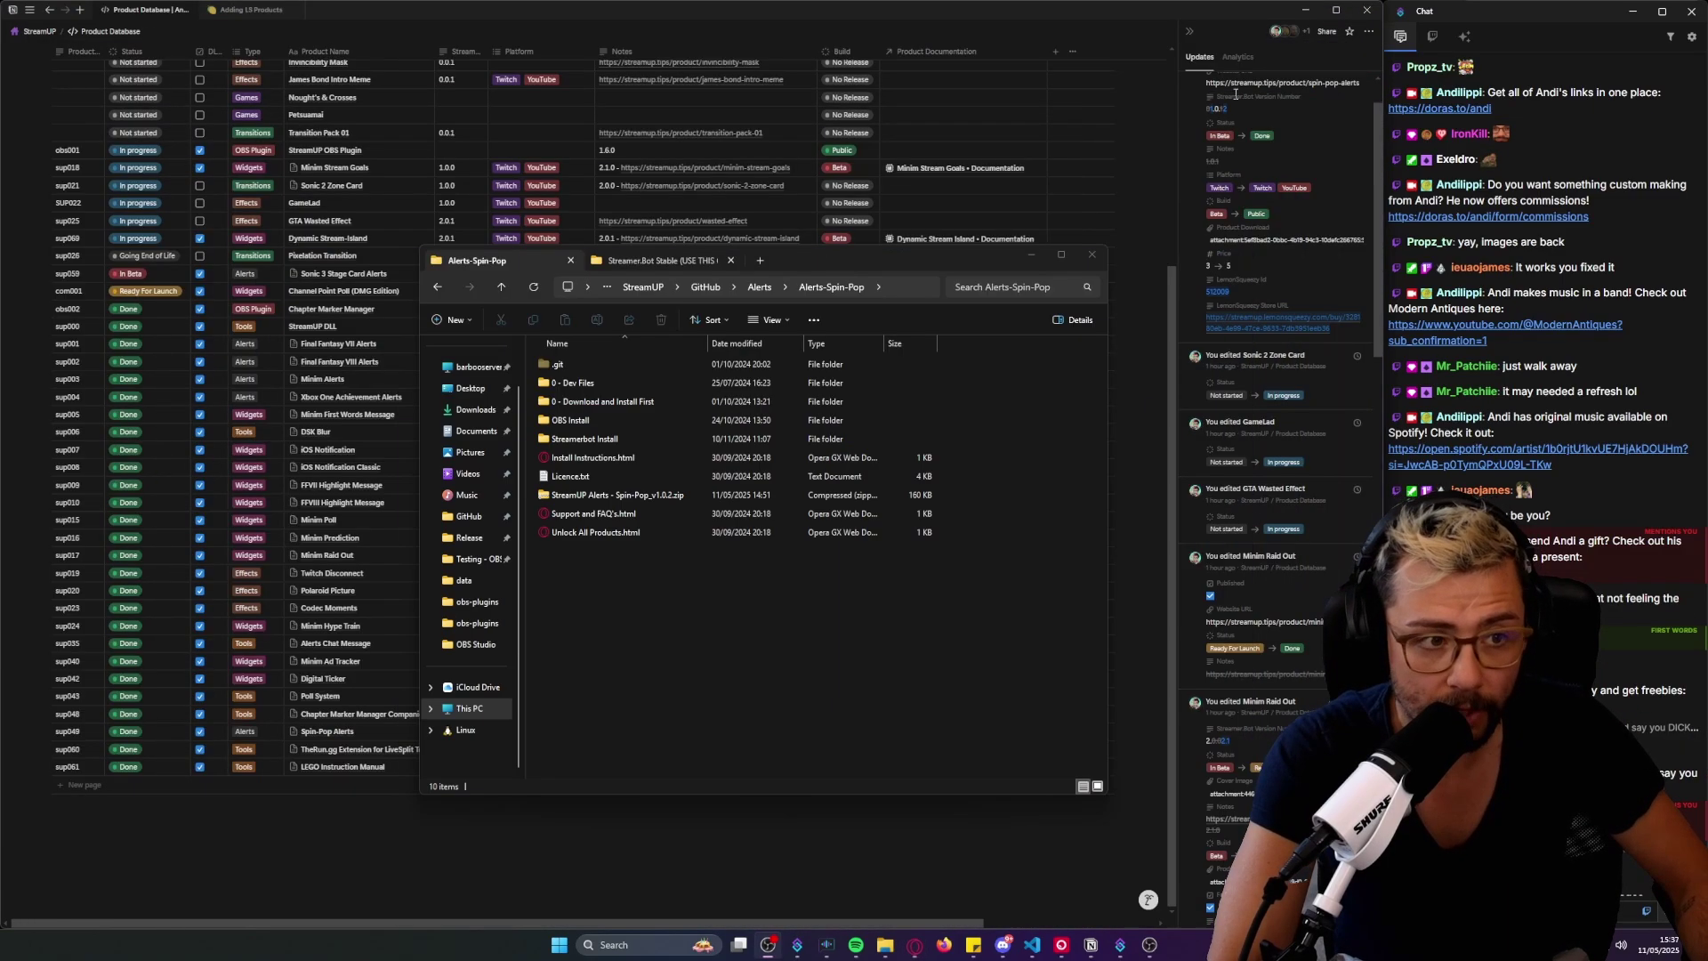
click(1151, 946)
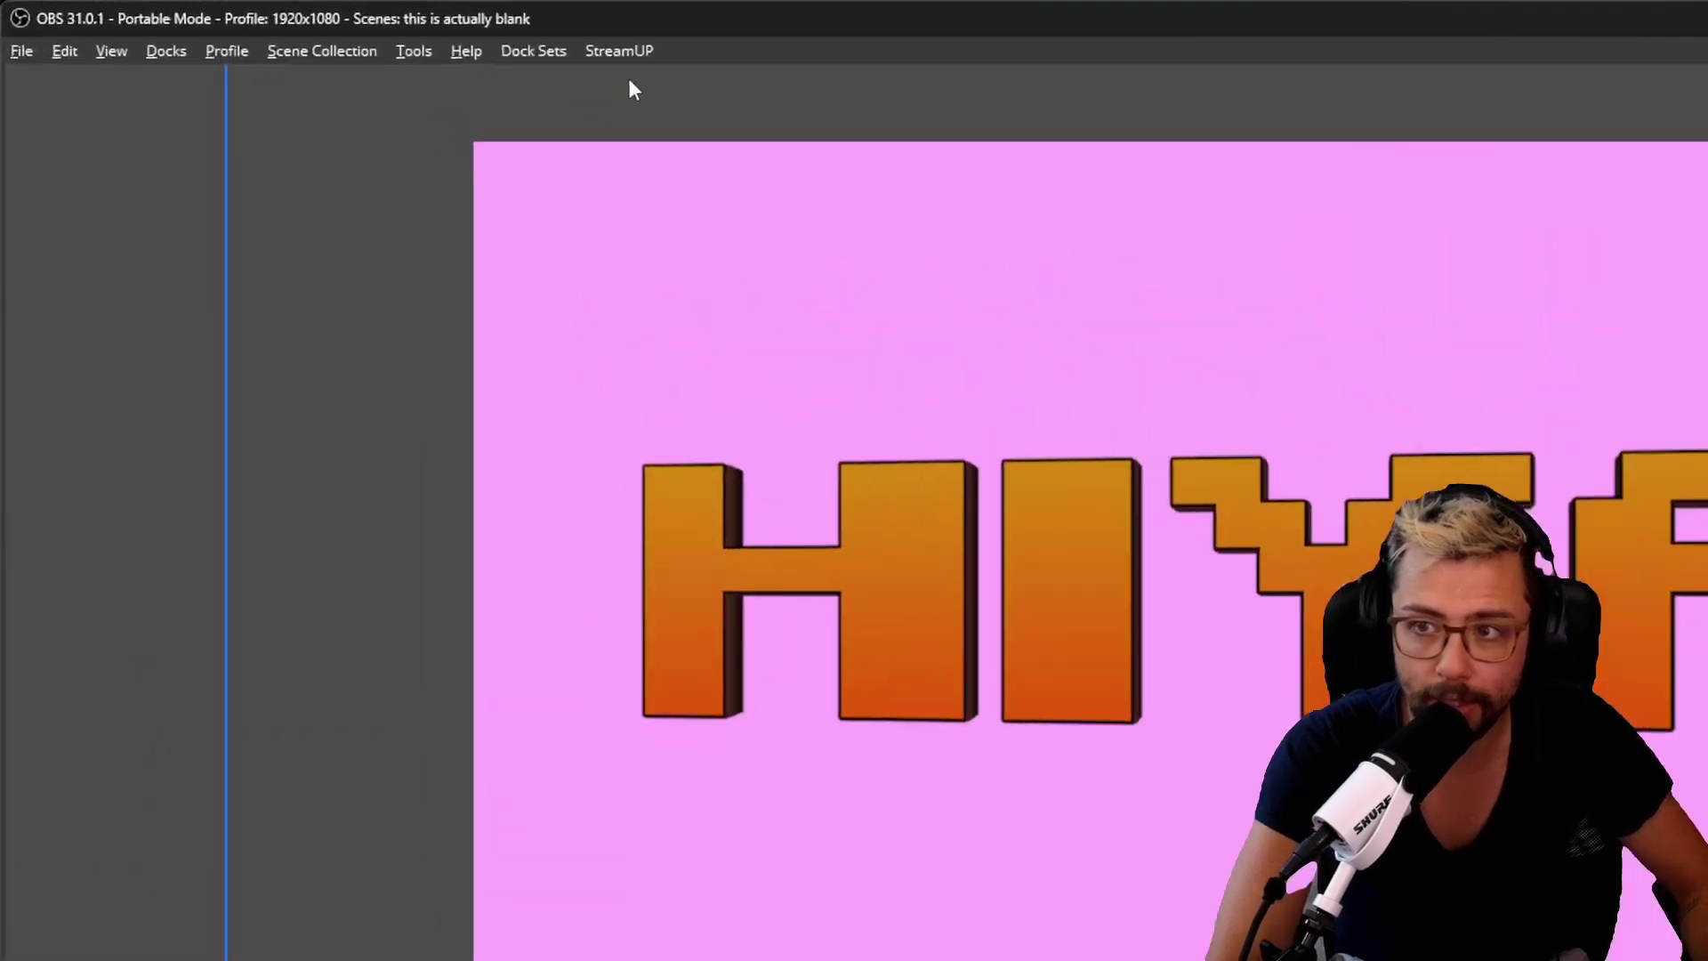
click(622, 51)
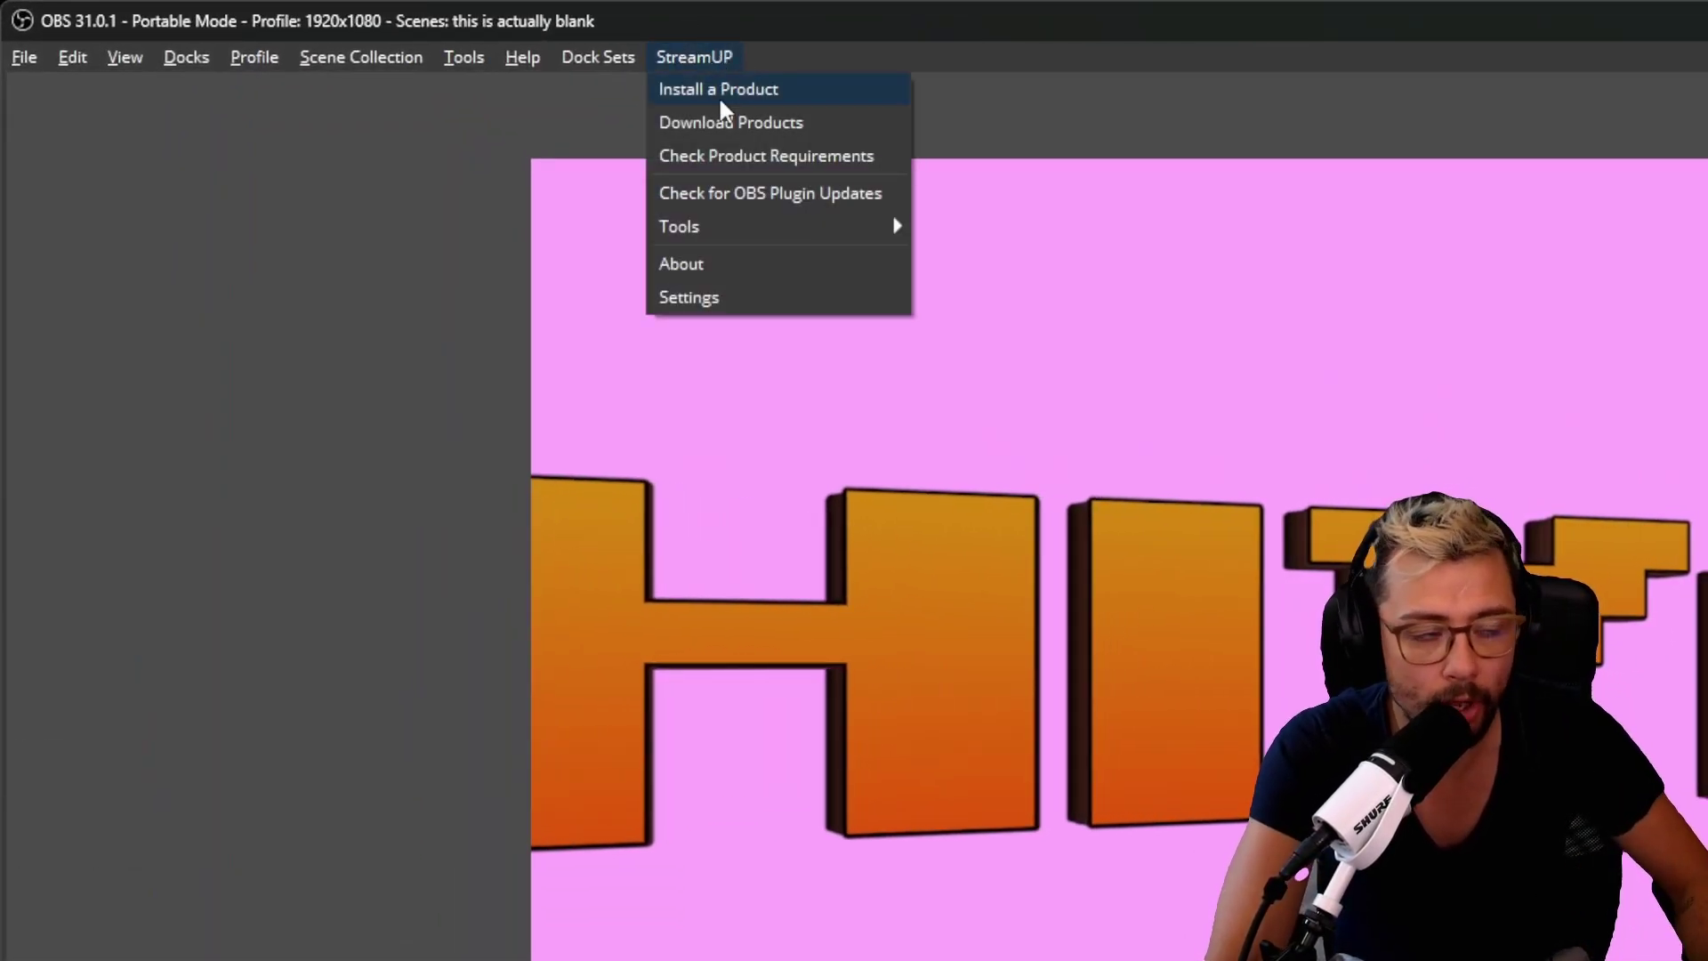
mouse_move(822, 230)
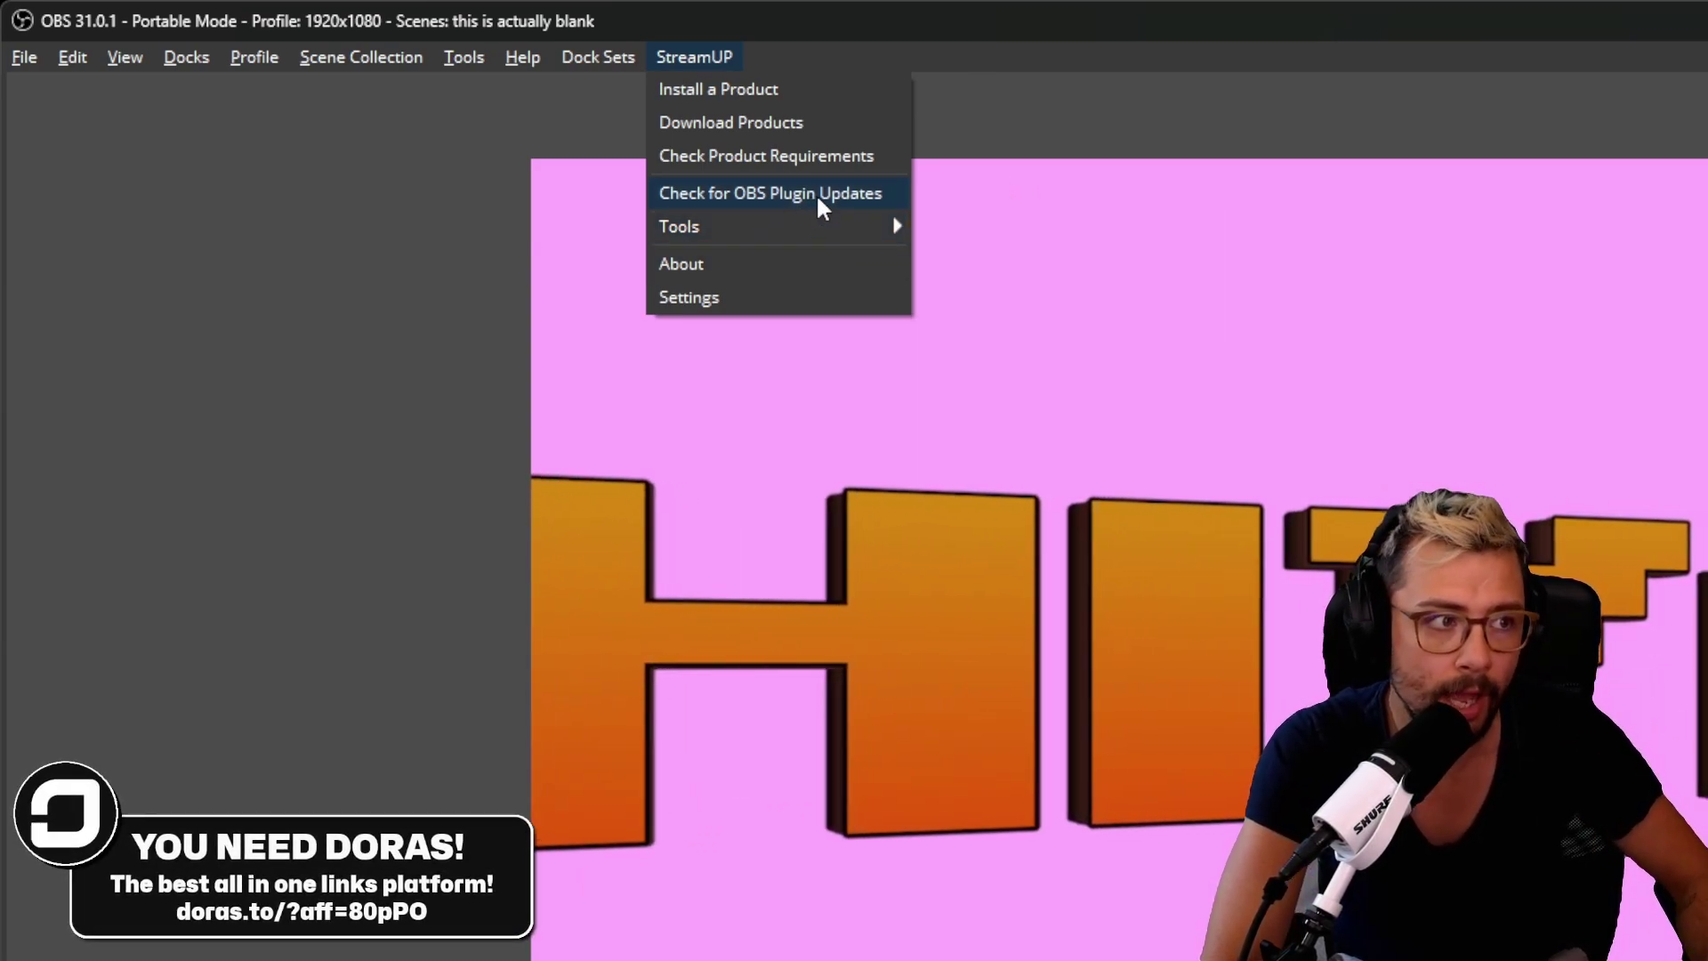
- Install 'StreamUP Alerts - Spin-Pop.StreamUP' from the Alerts-Spin-Pop > OBS Install folder
click(771, 86)
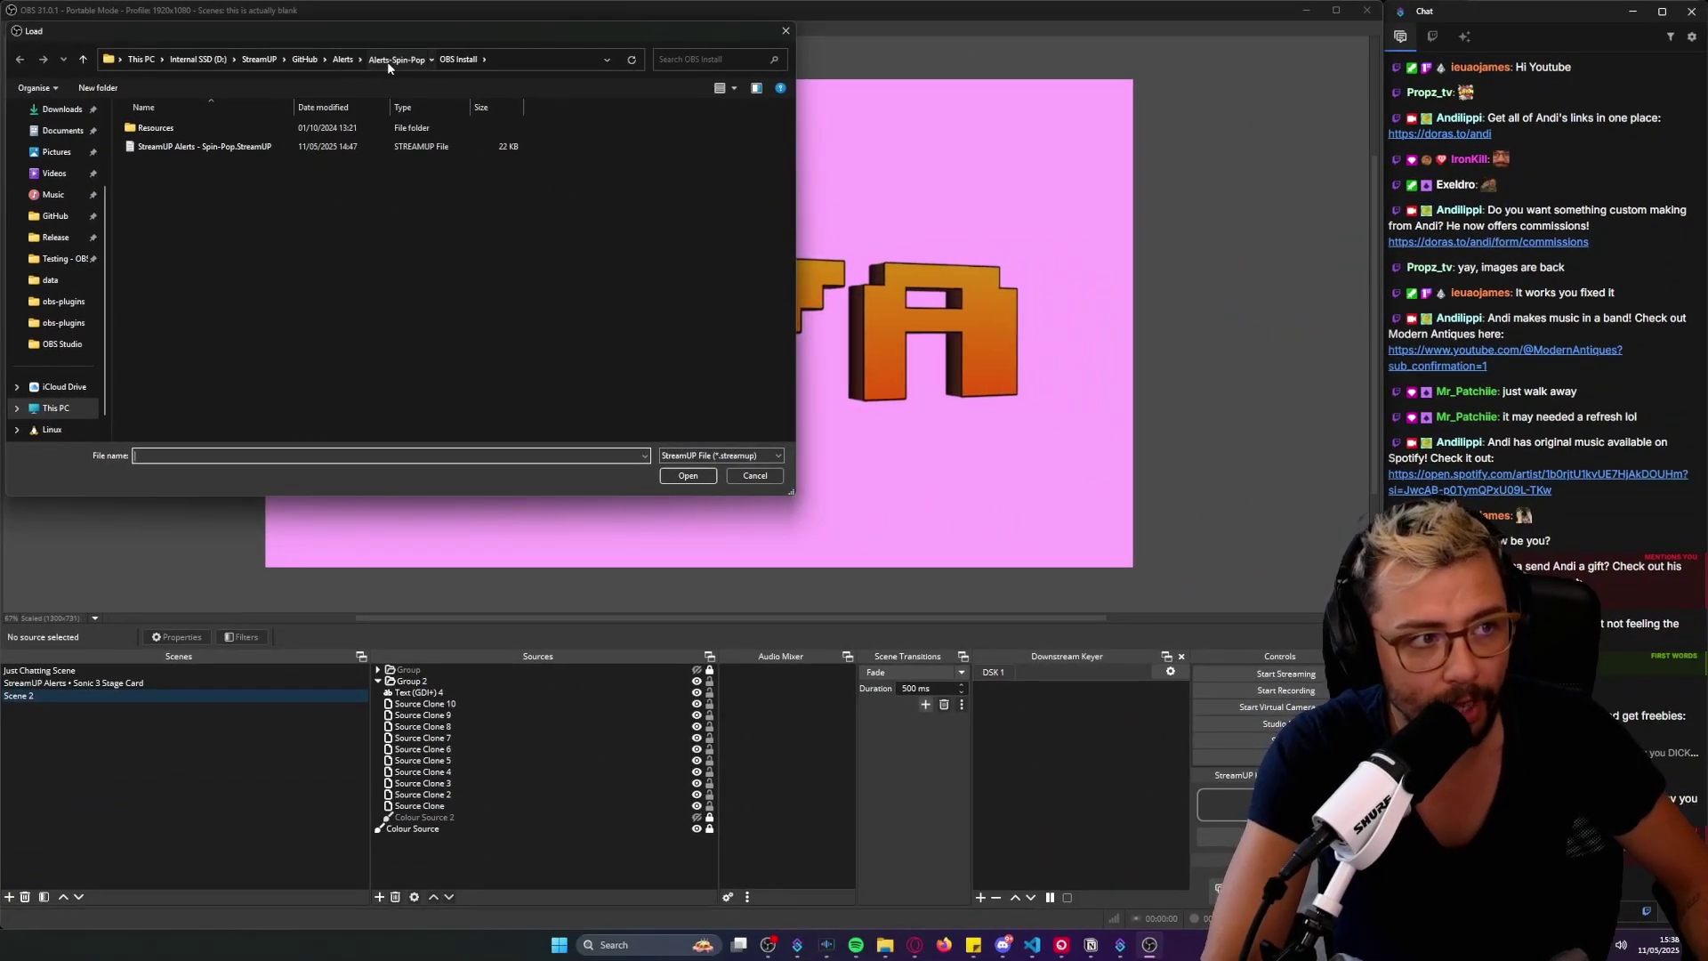
click(513, 77)
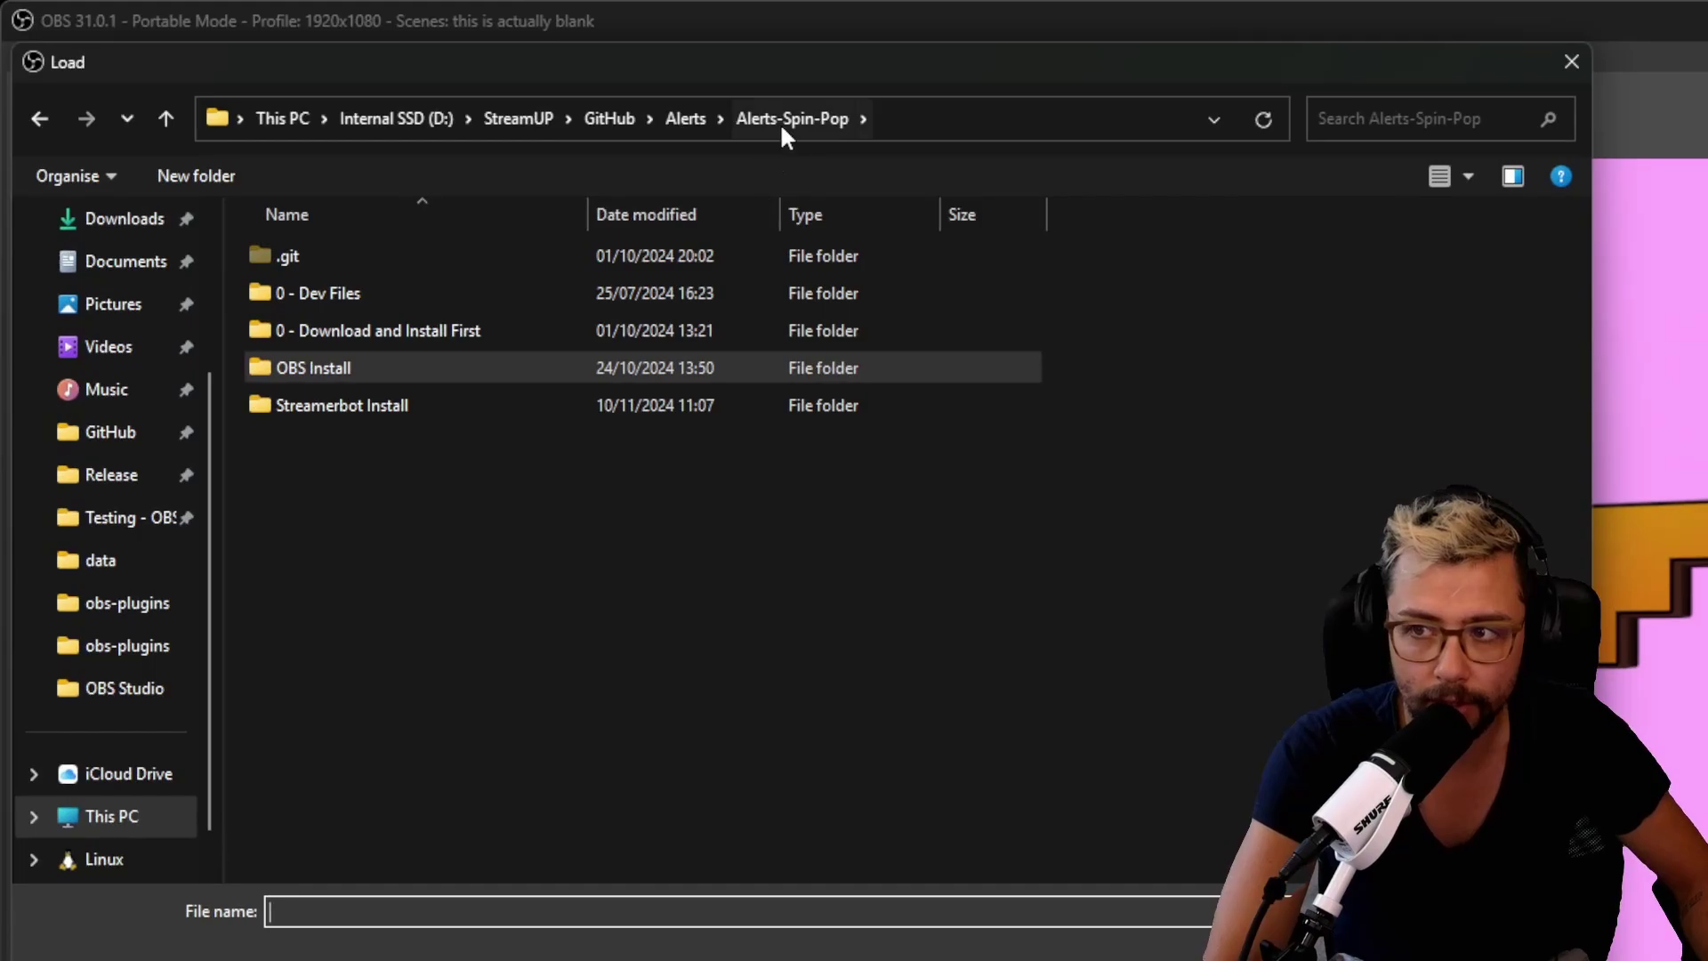
click(317, 372)
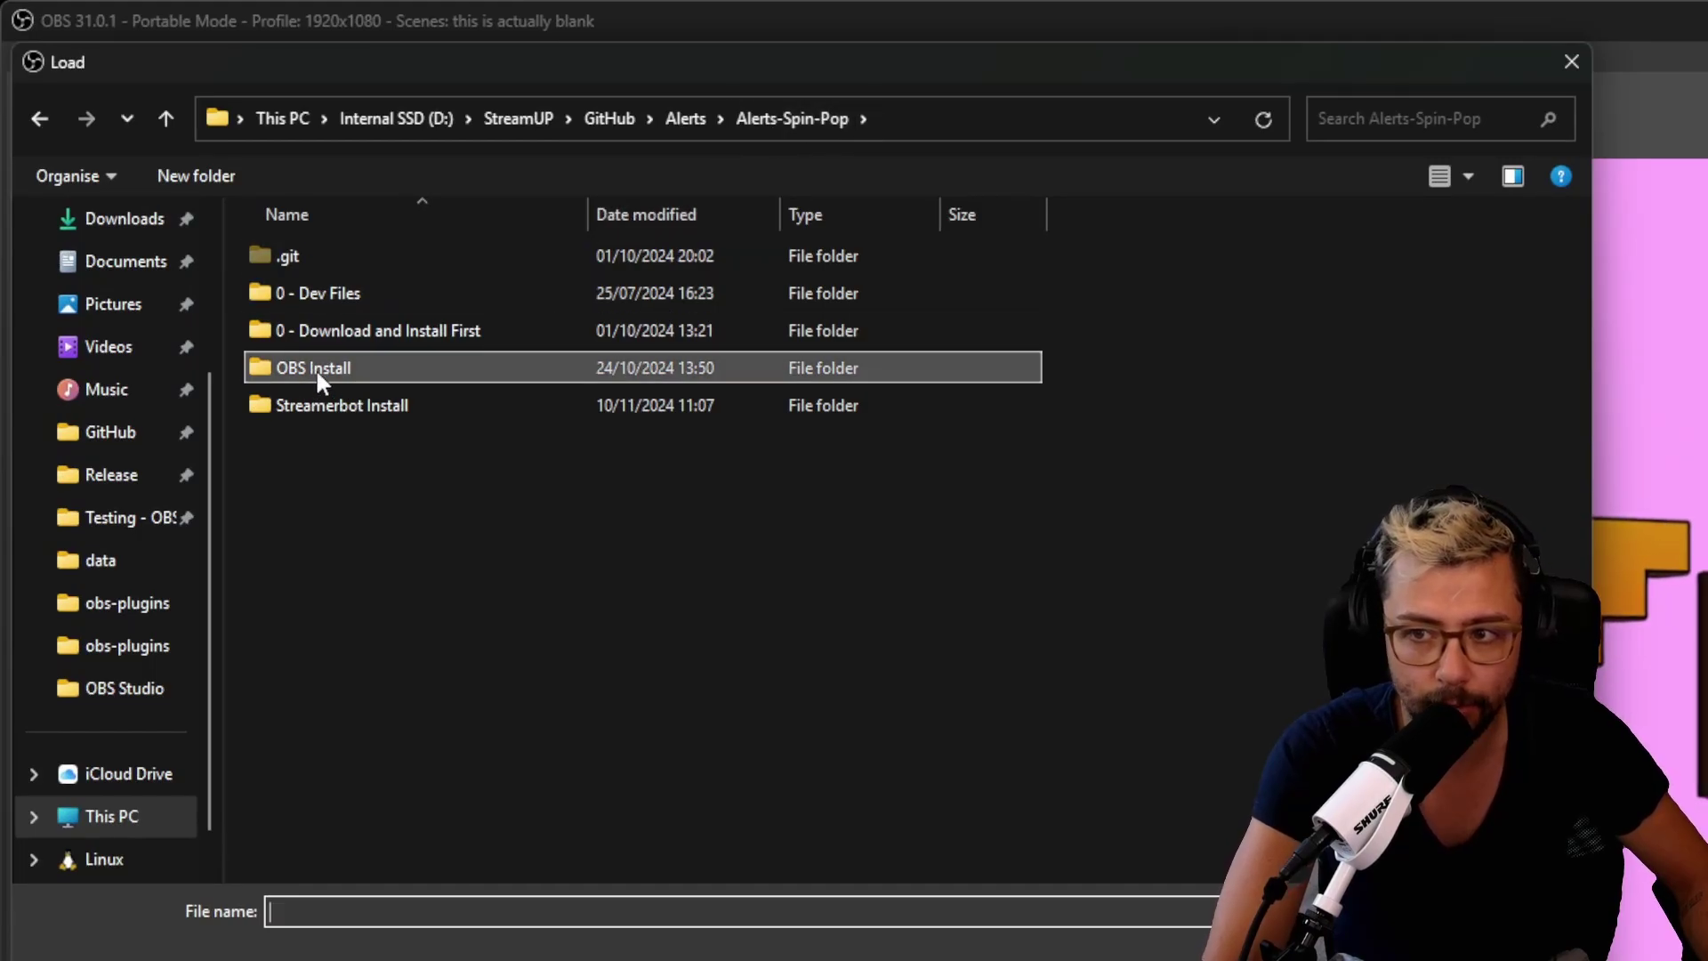
double_click(317, 372)
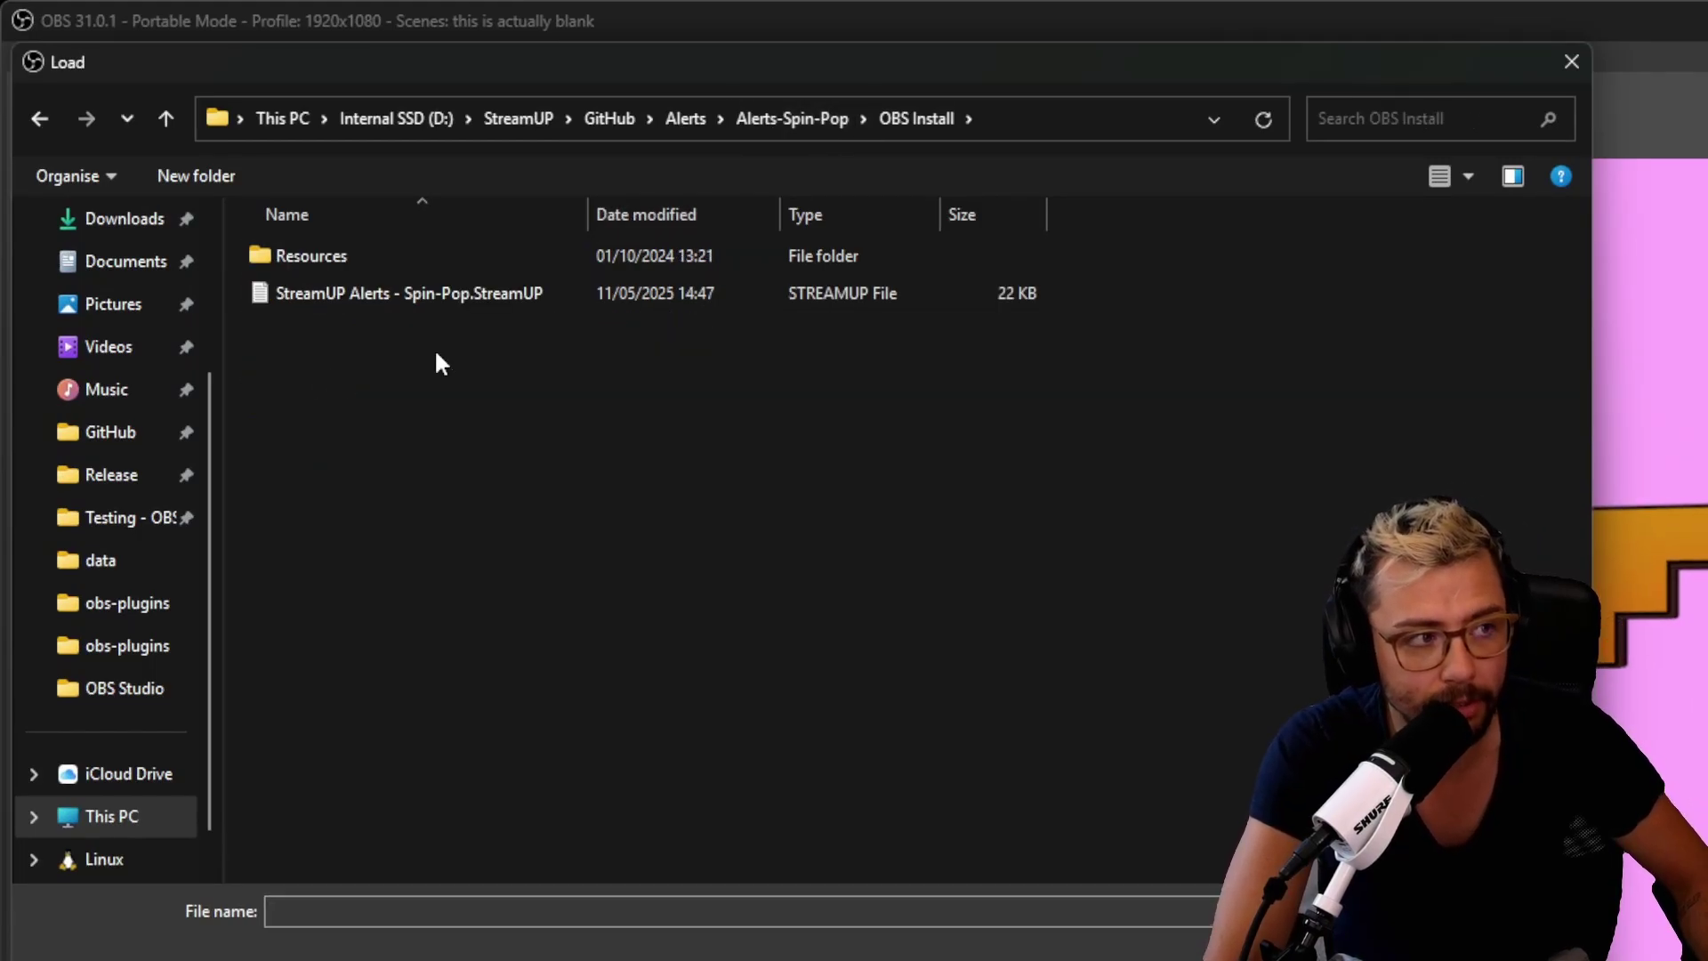
click(380, 296)
double_click(380, 296)
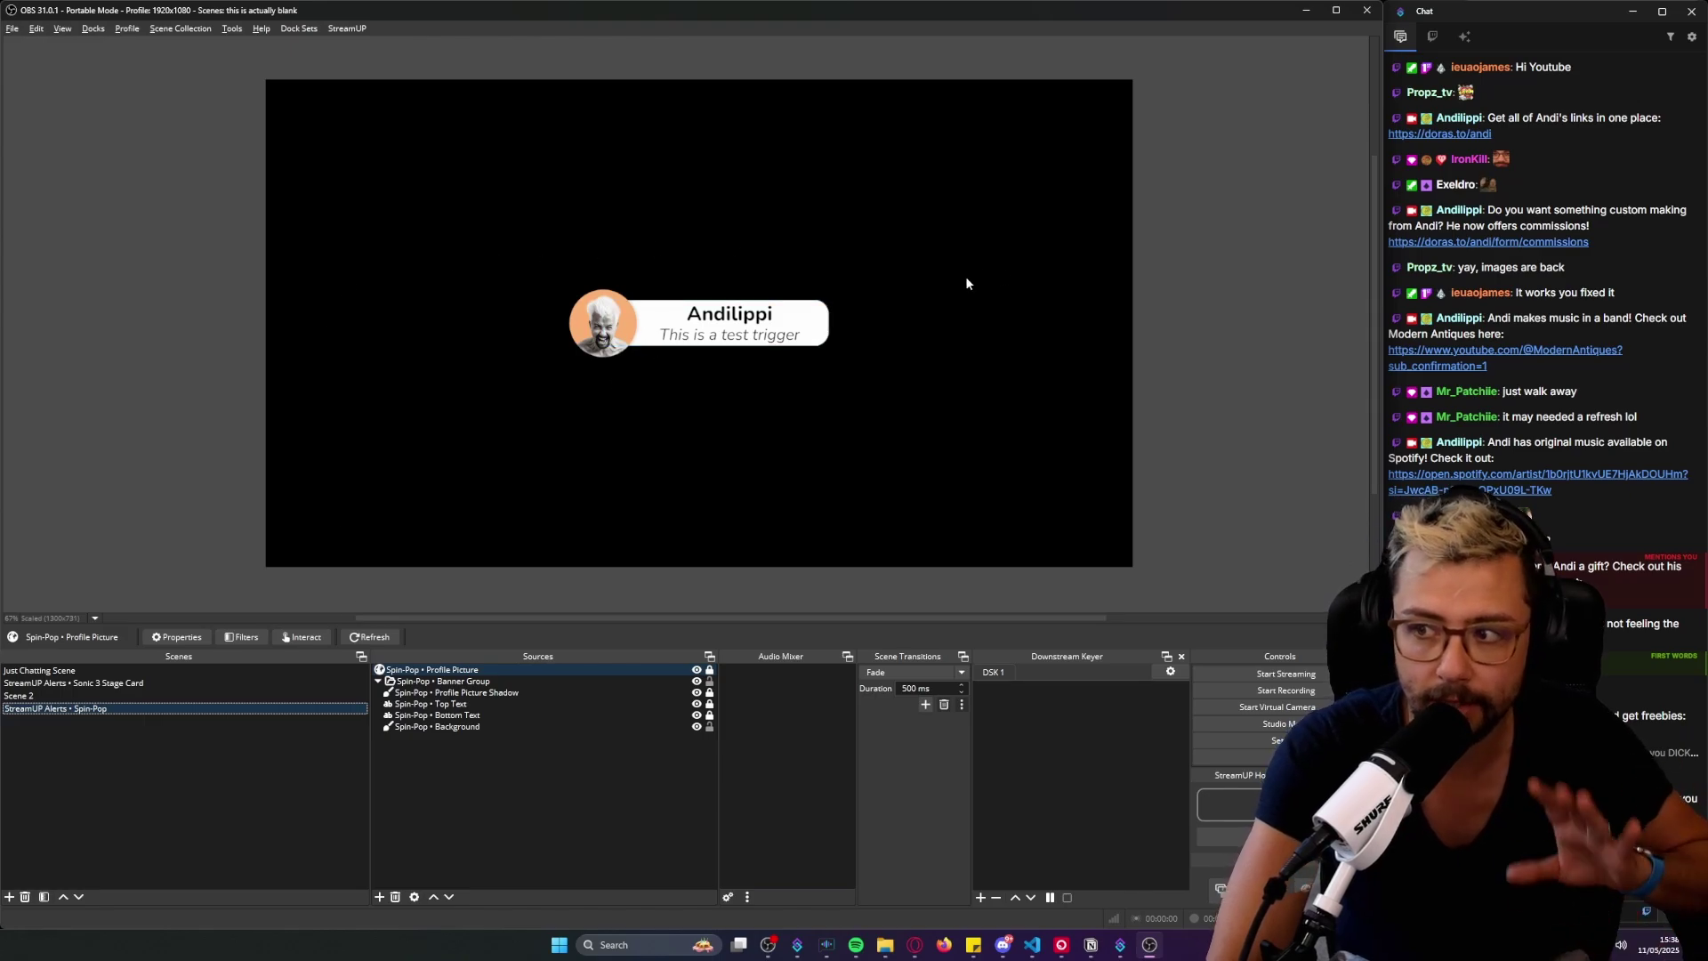
- Delete the three old SpinPop actions and import Spin-Pop.sb's import string from Streamerbot Install
click(1121, 944)
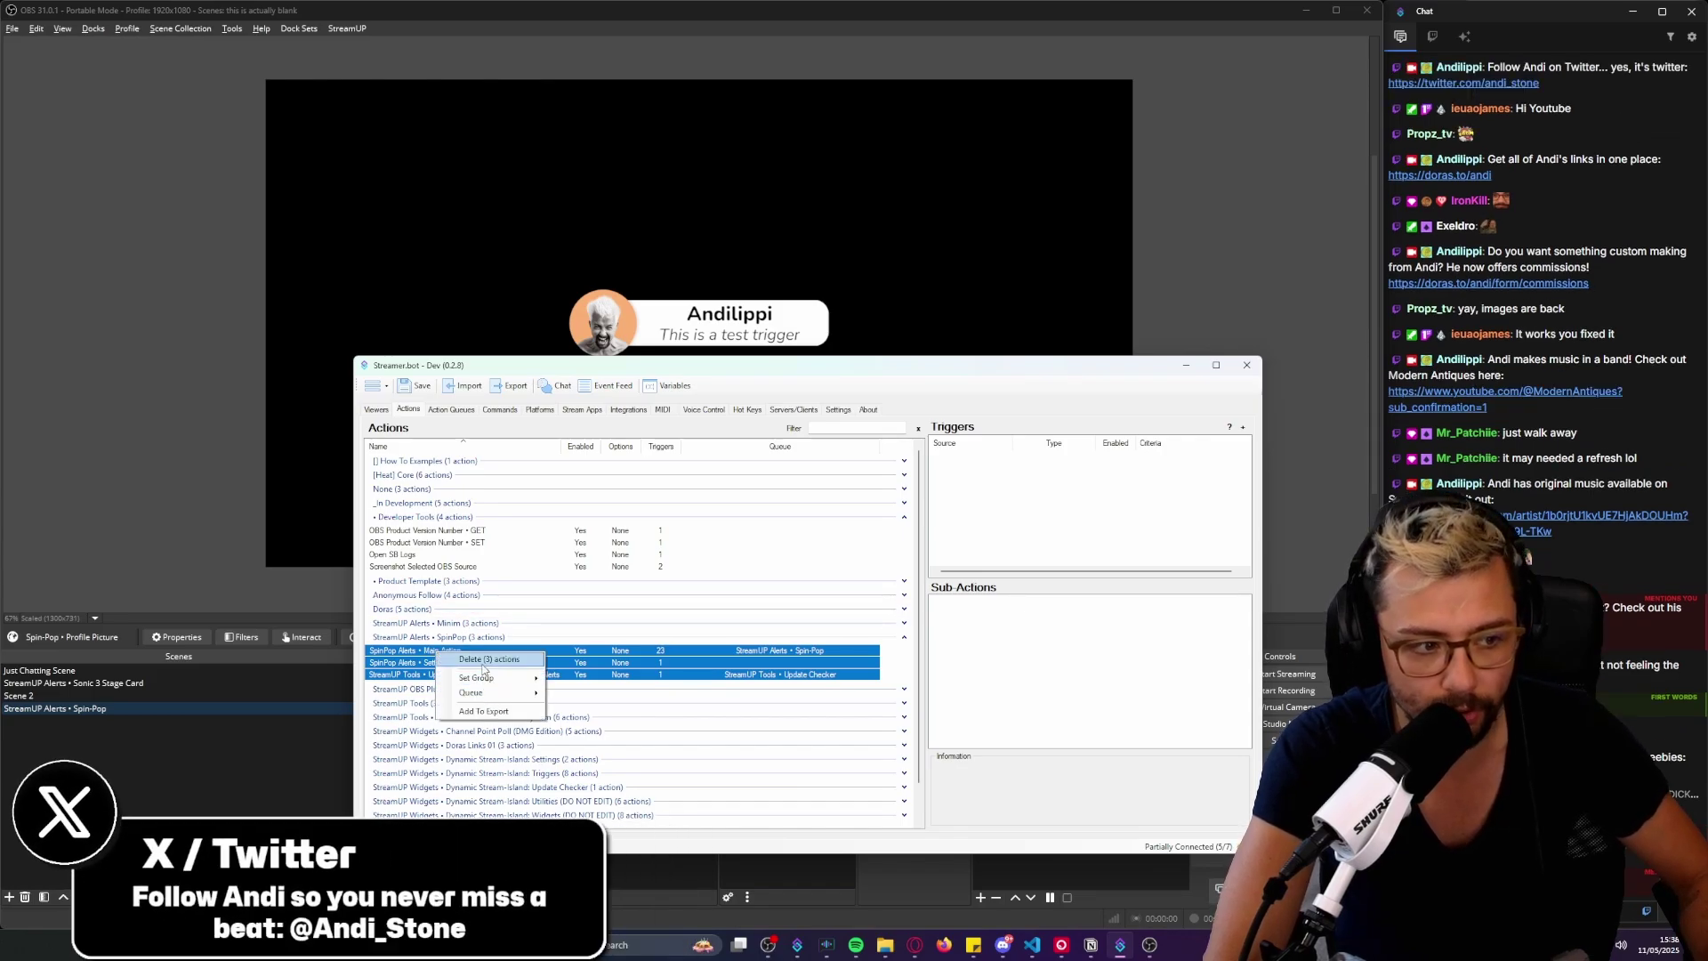
click(489, 659)
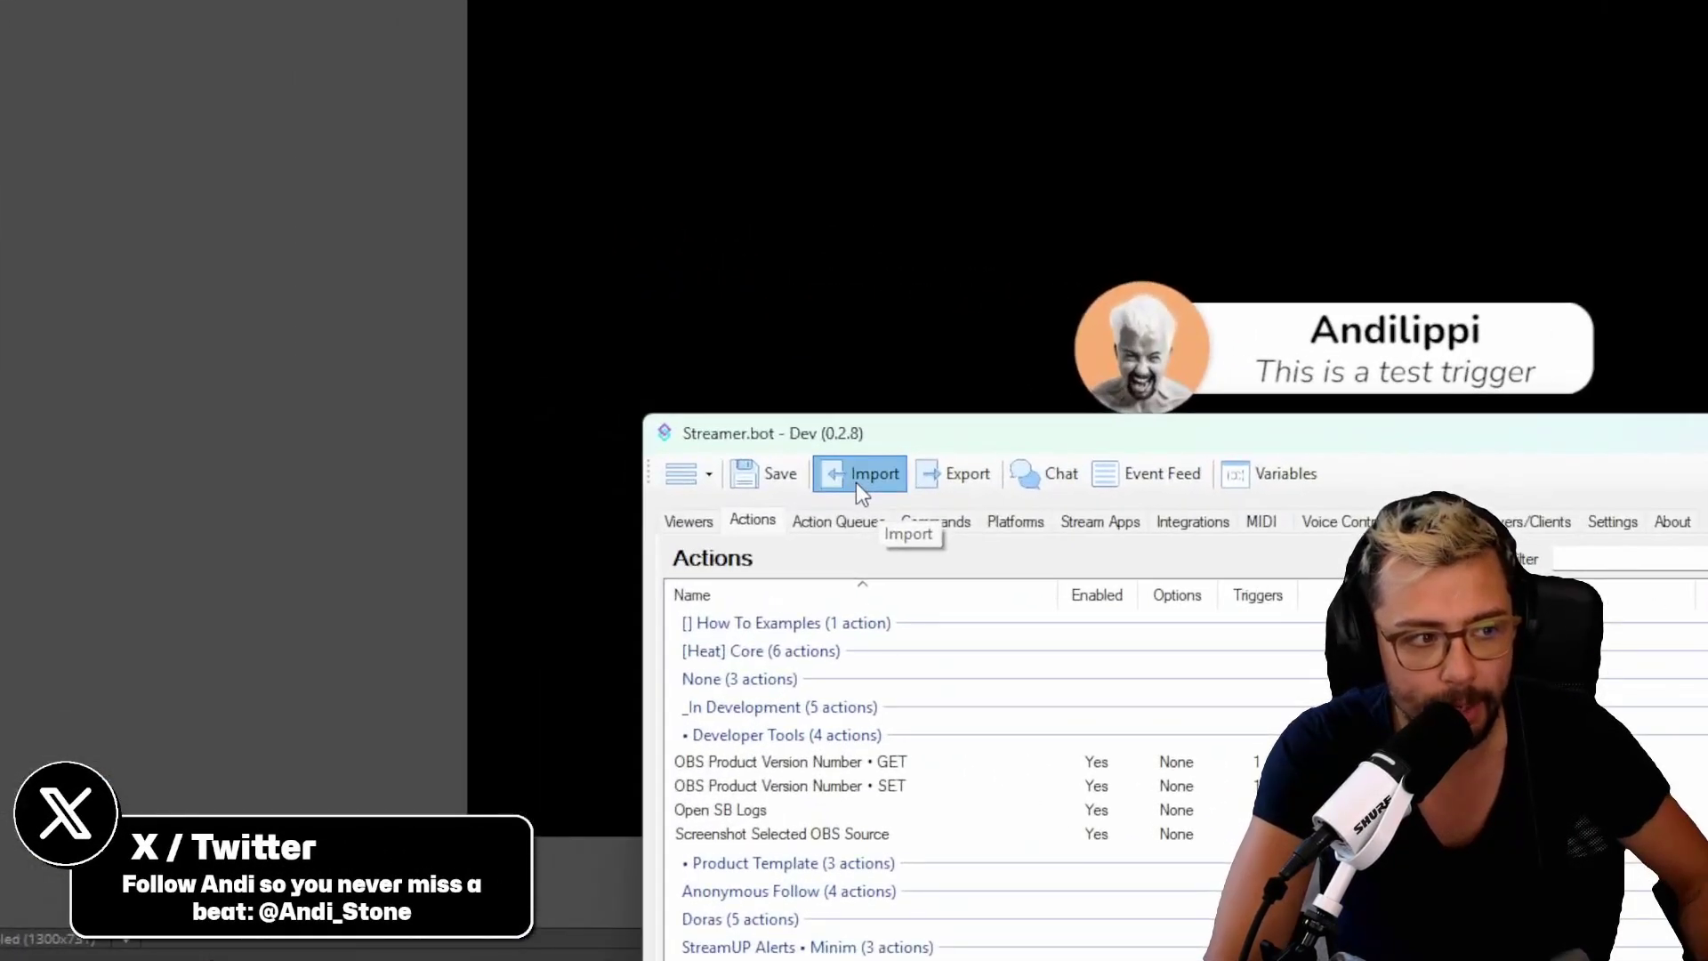
click(471, 394)
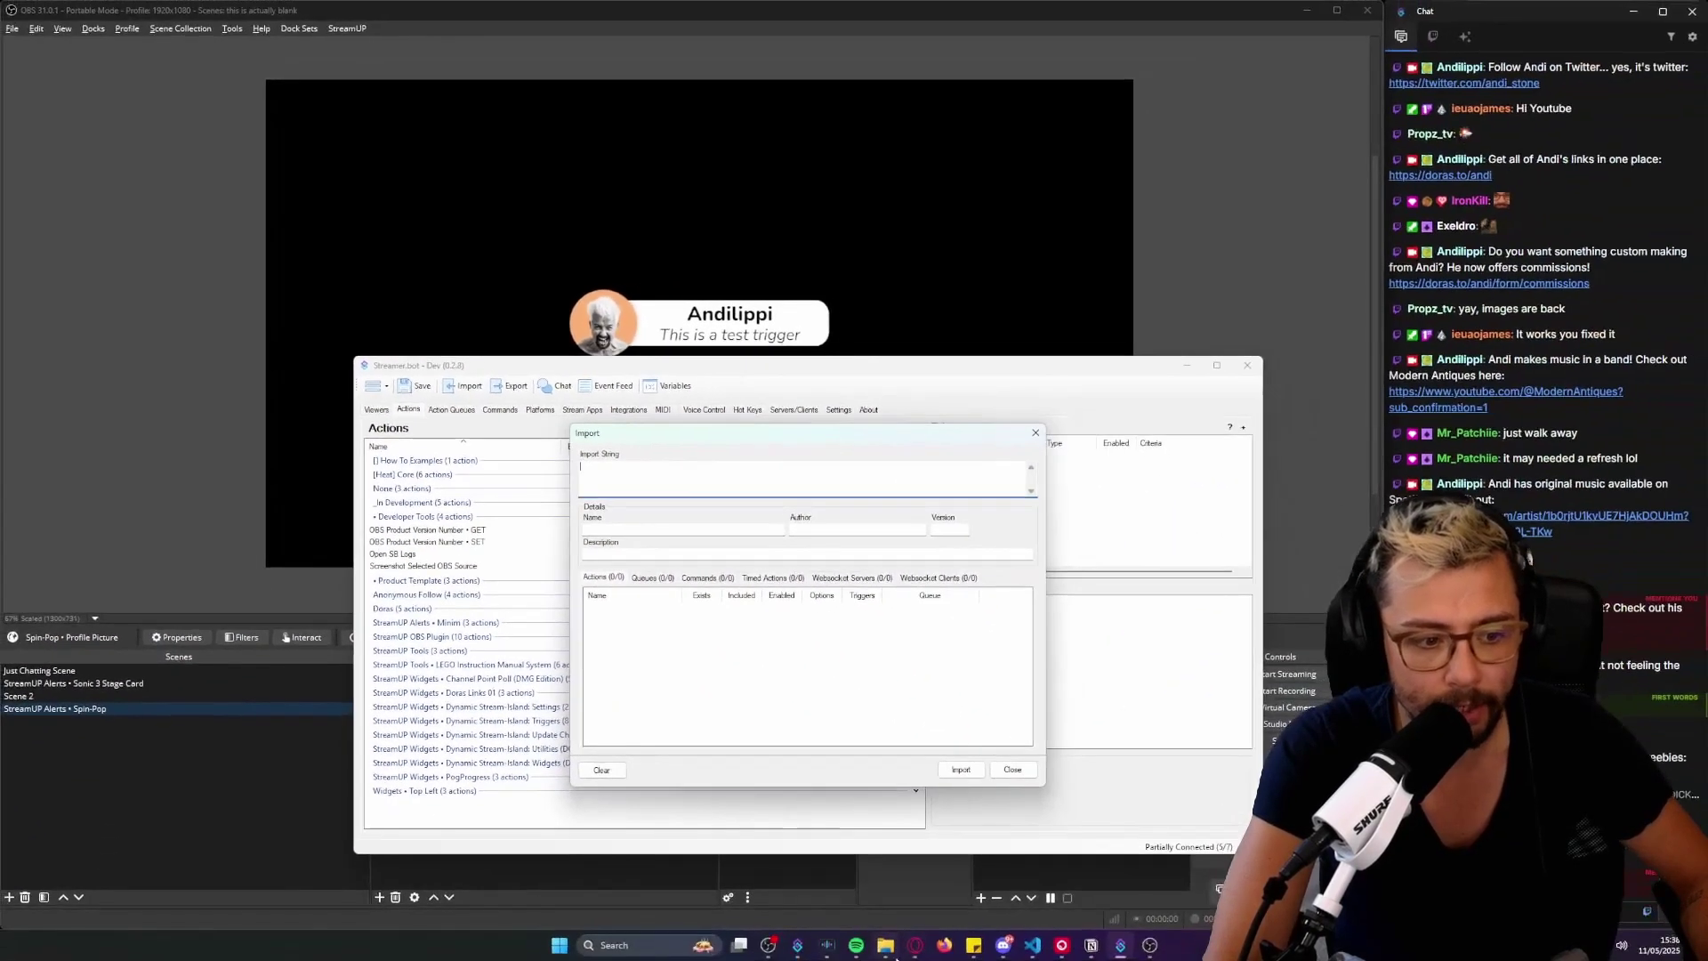
key(alt+Tab)
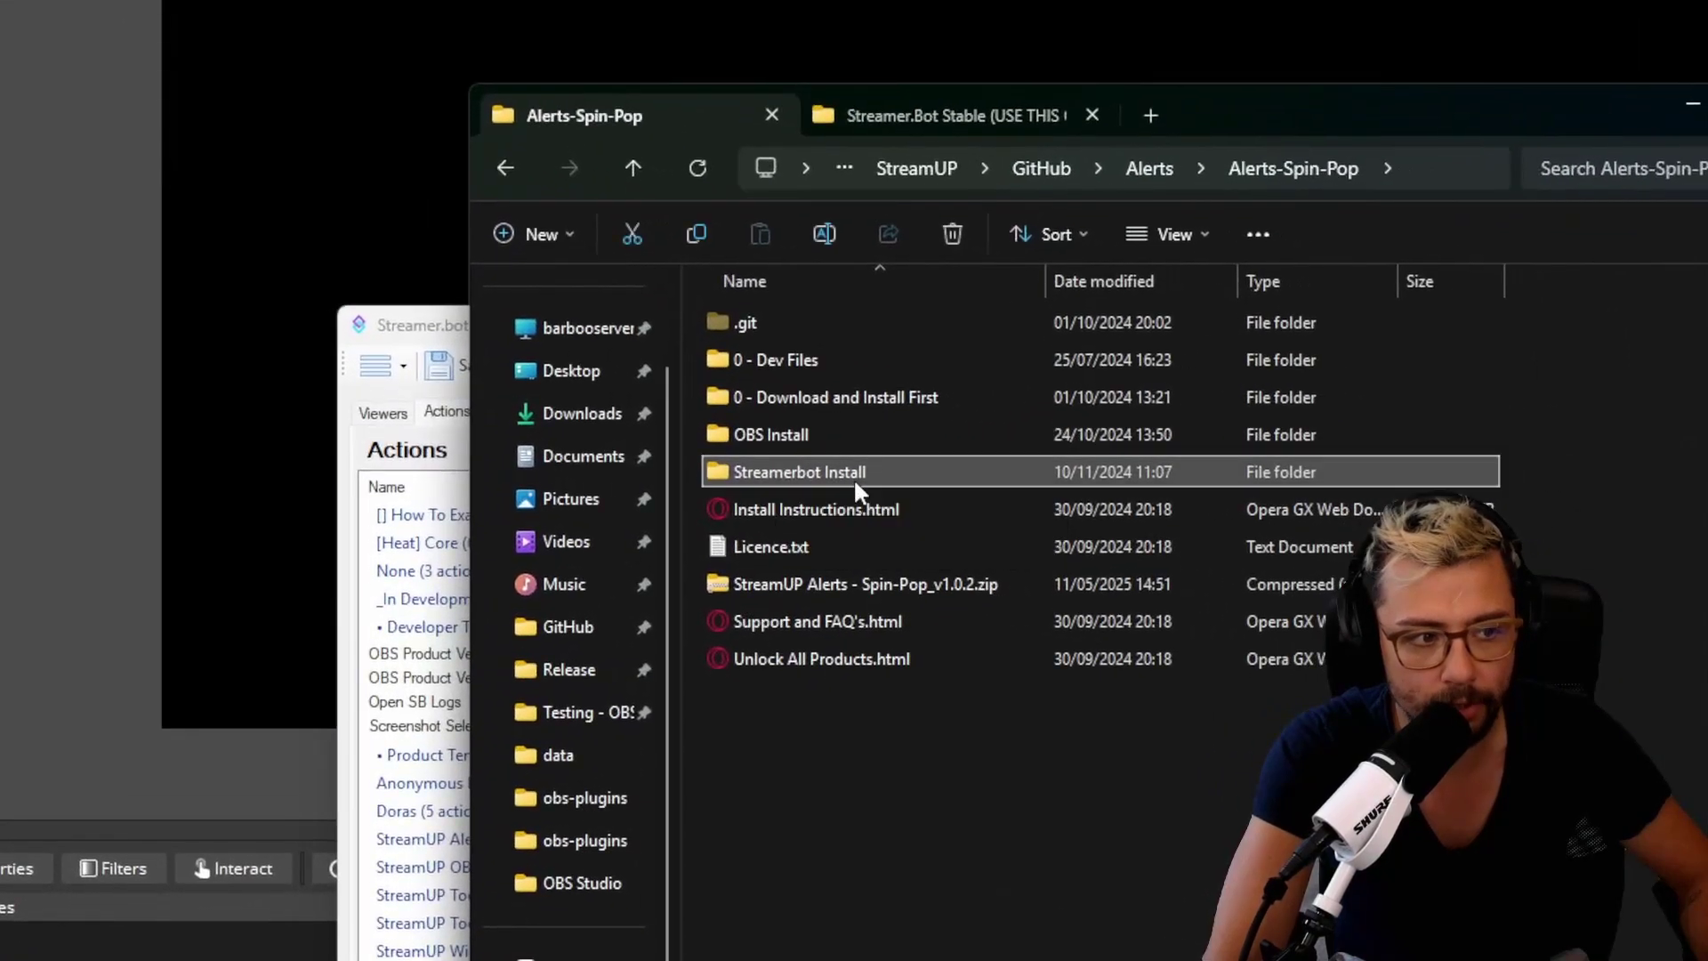
double_click(716, 454)
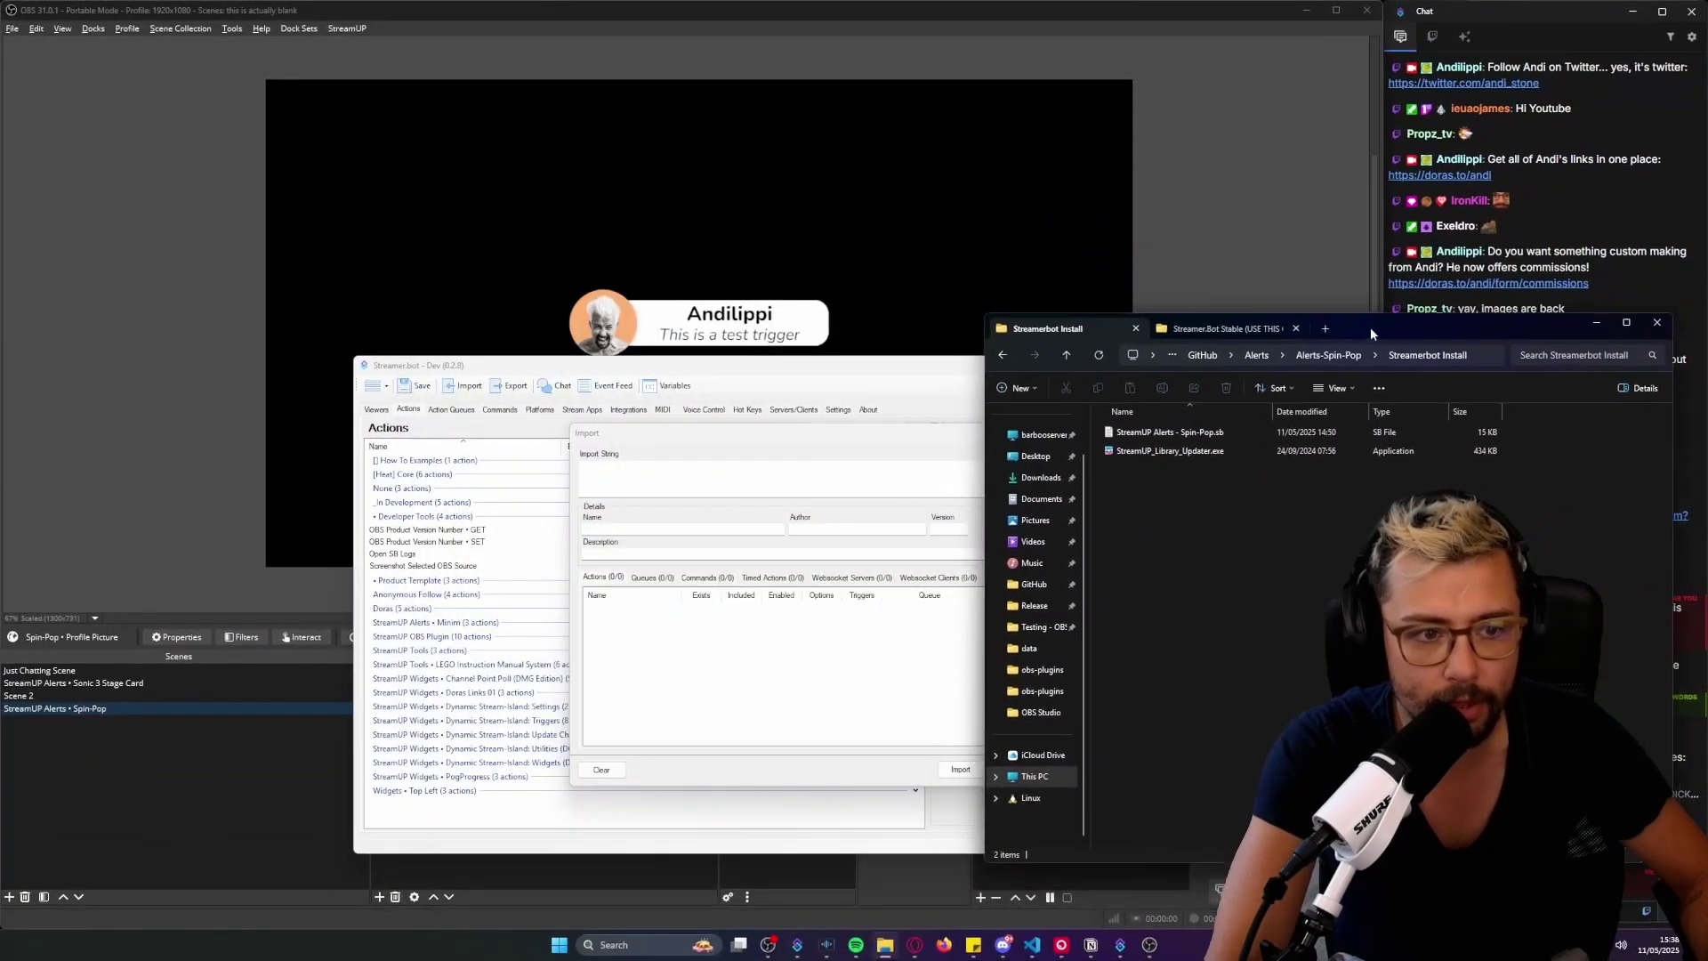
drag(1172, 430, 692, 492)
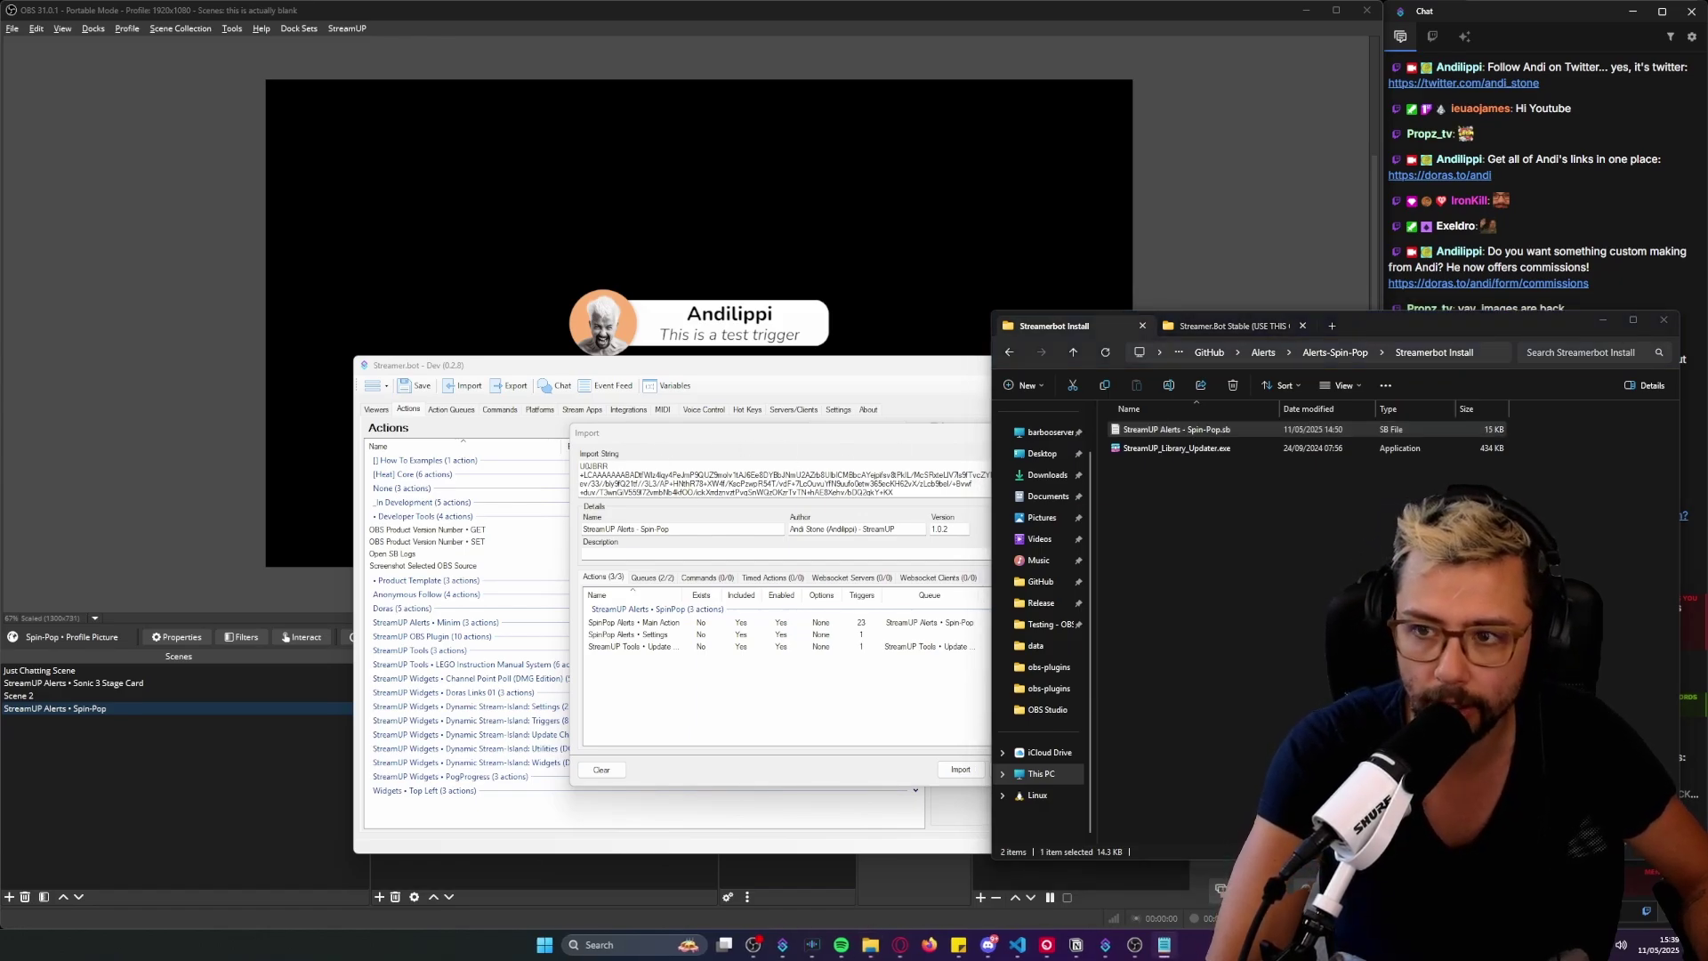
key(ctrl+a)
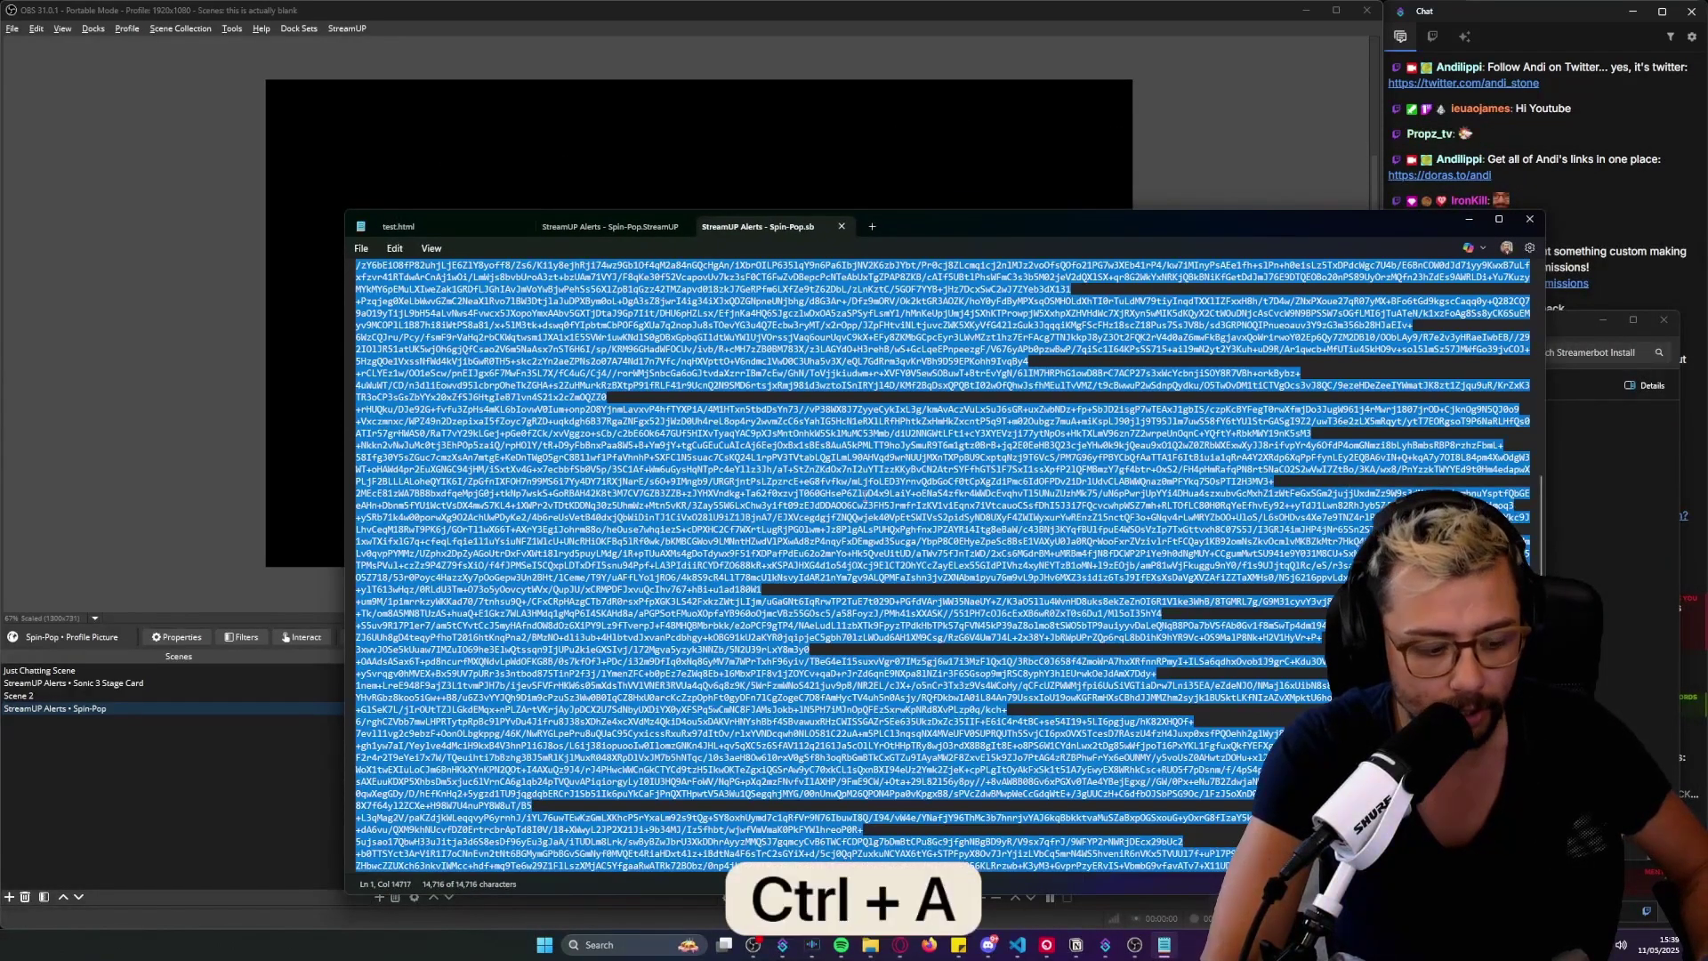
click(1529, 219)
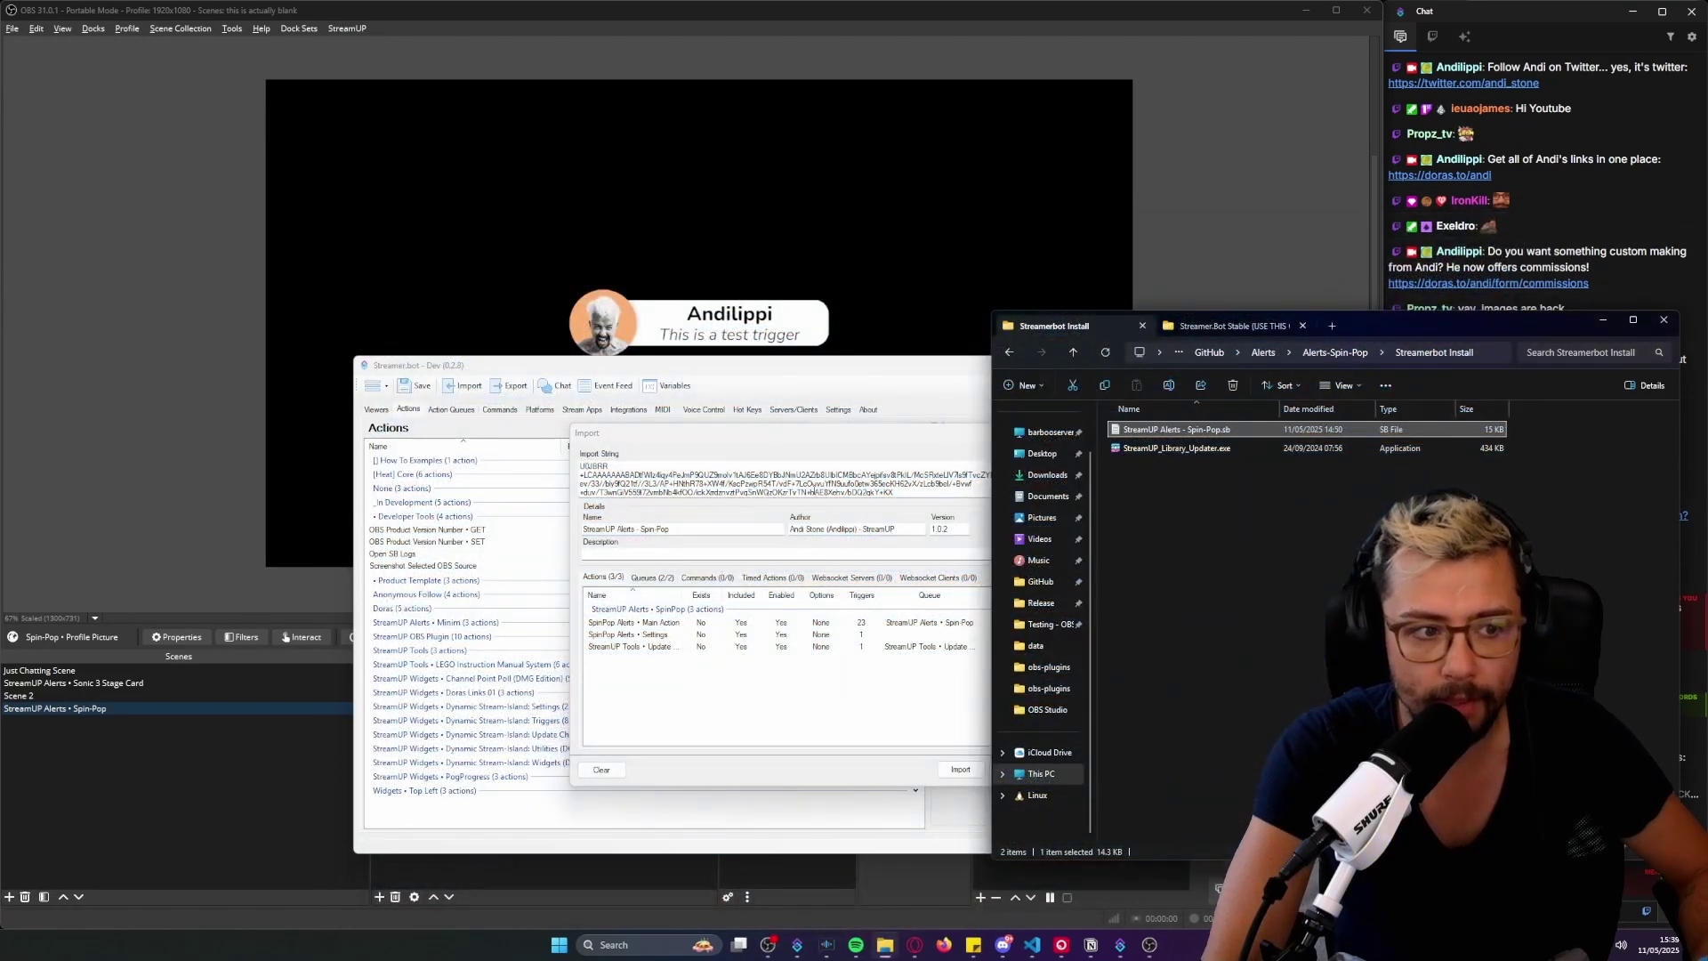
key(ctrl+a)
key(ctrl+v)
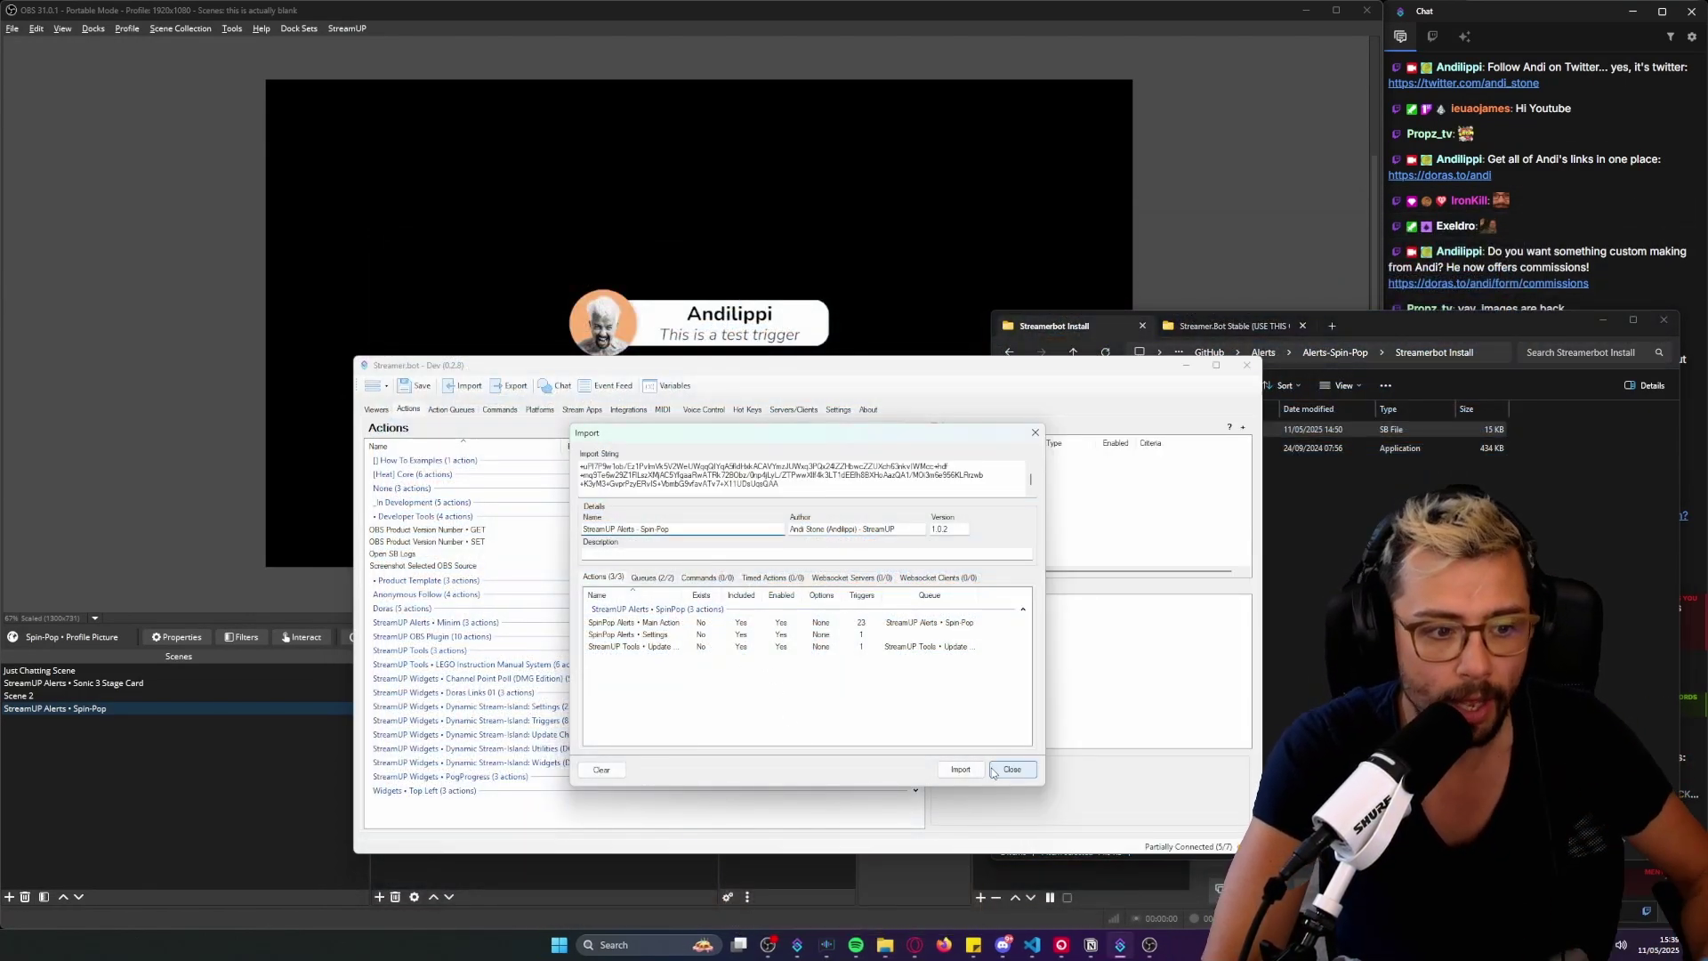
click(958, 770)
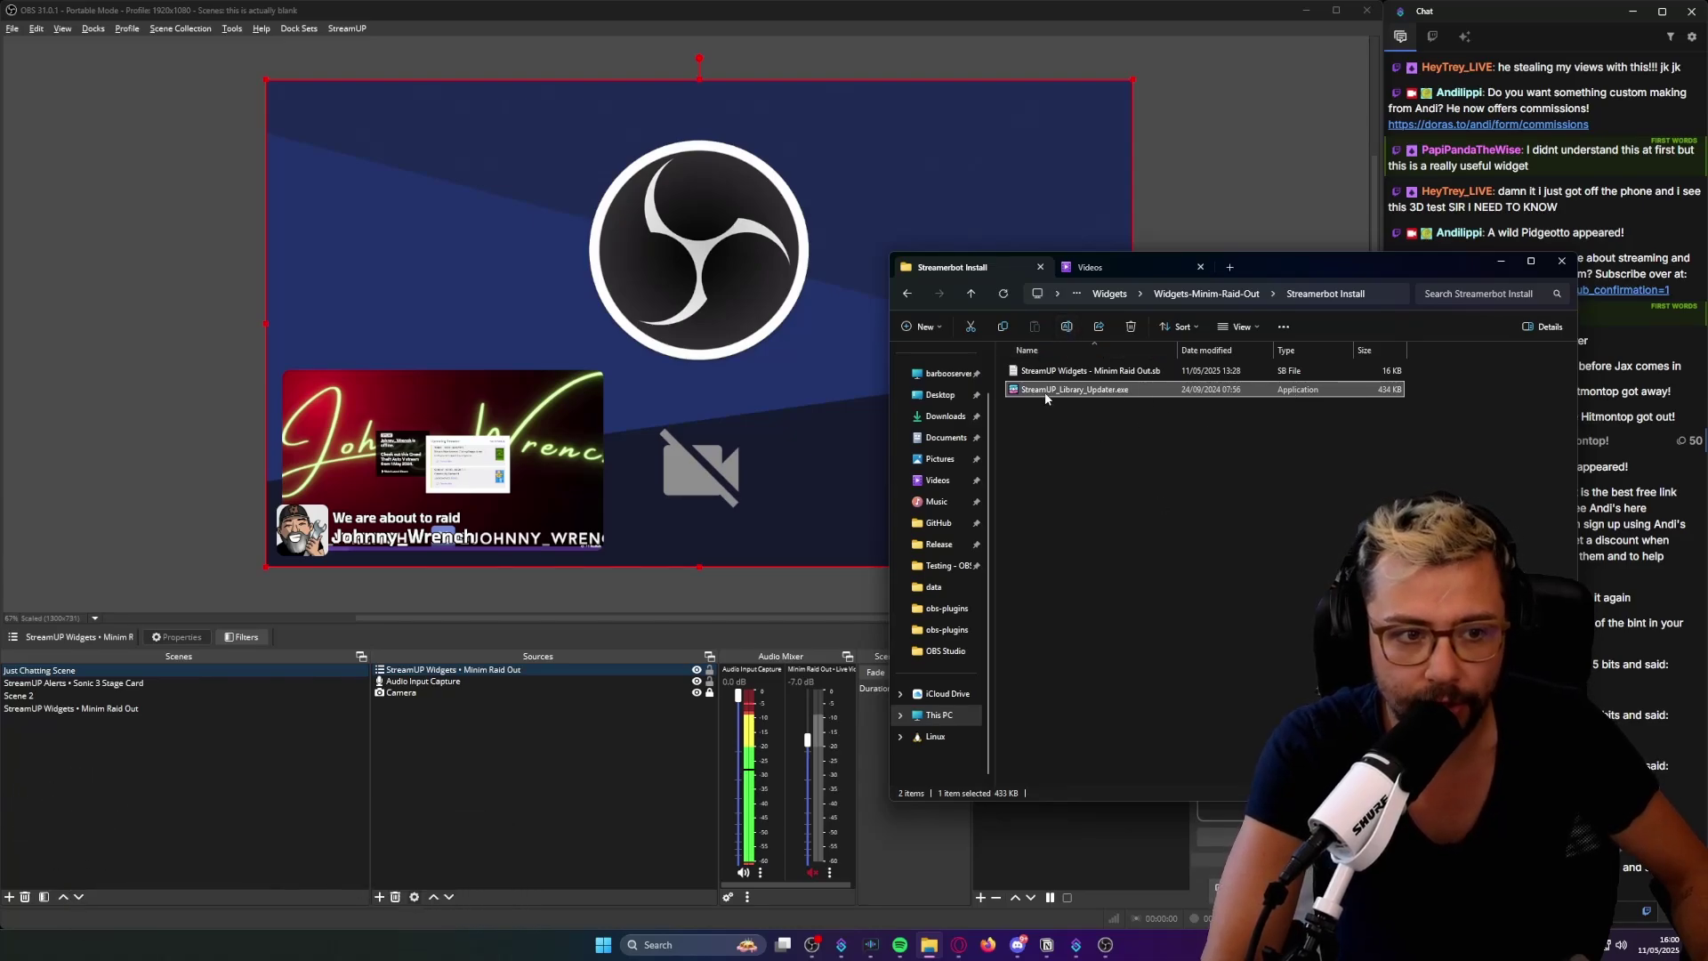
- Copy StreamUP_Library_Updater.exe from the Streamerbot Install folder
click(1124, 432)
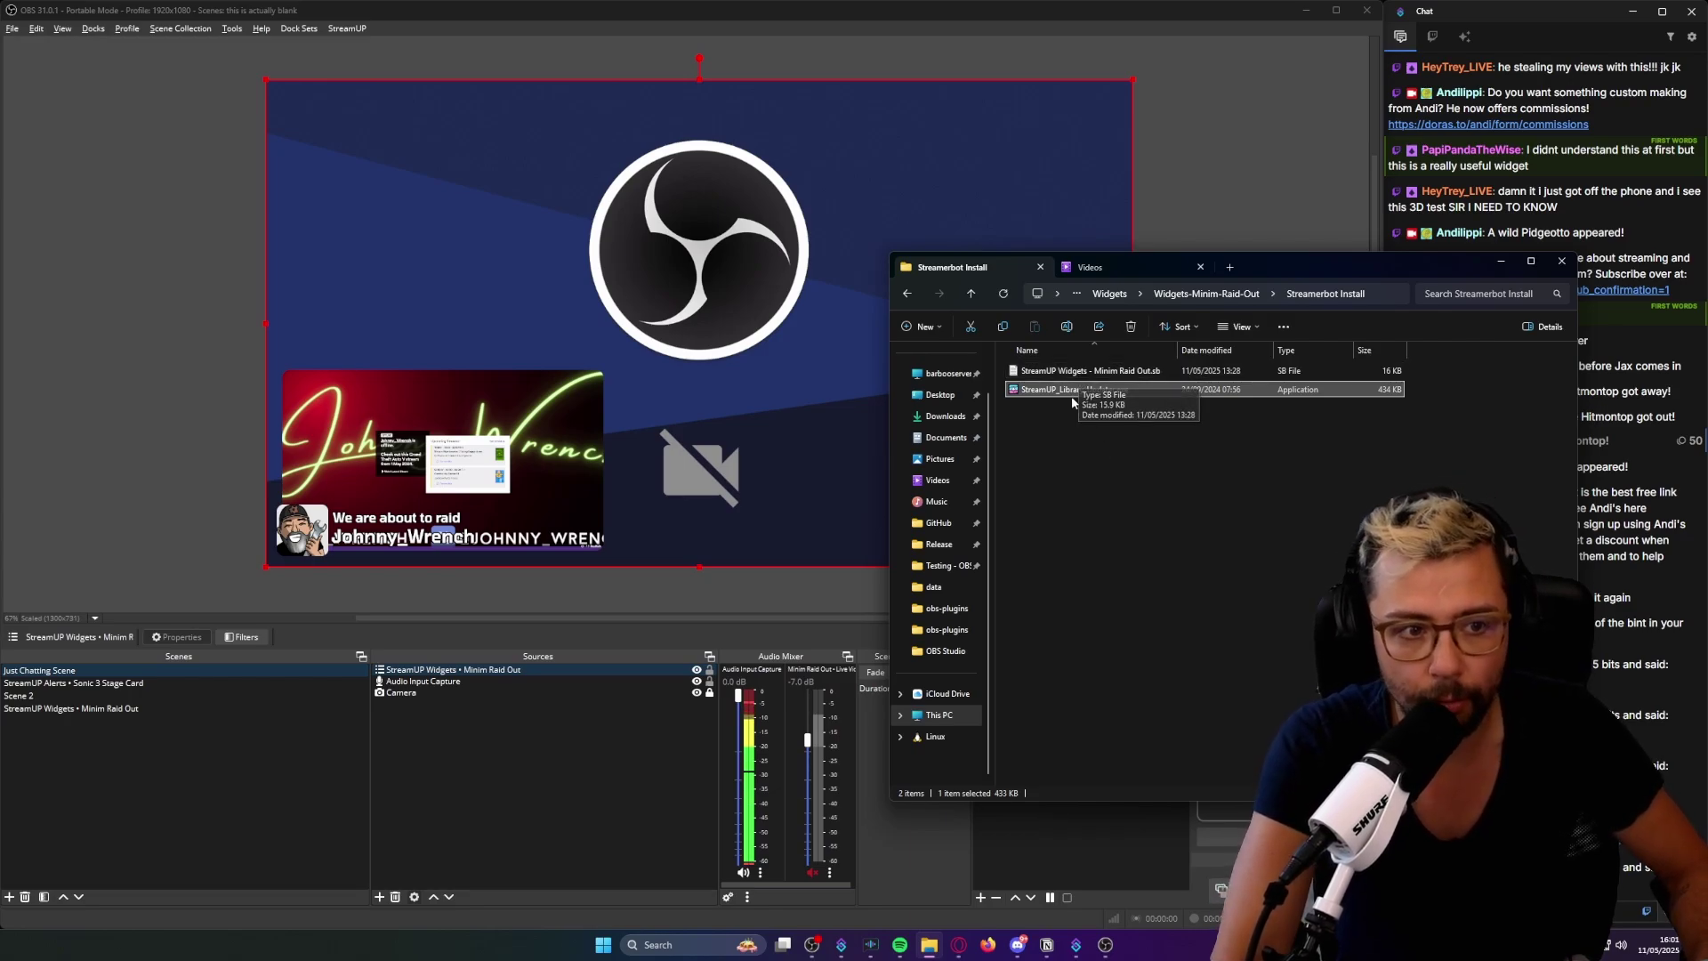
click(1206, 294)
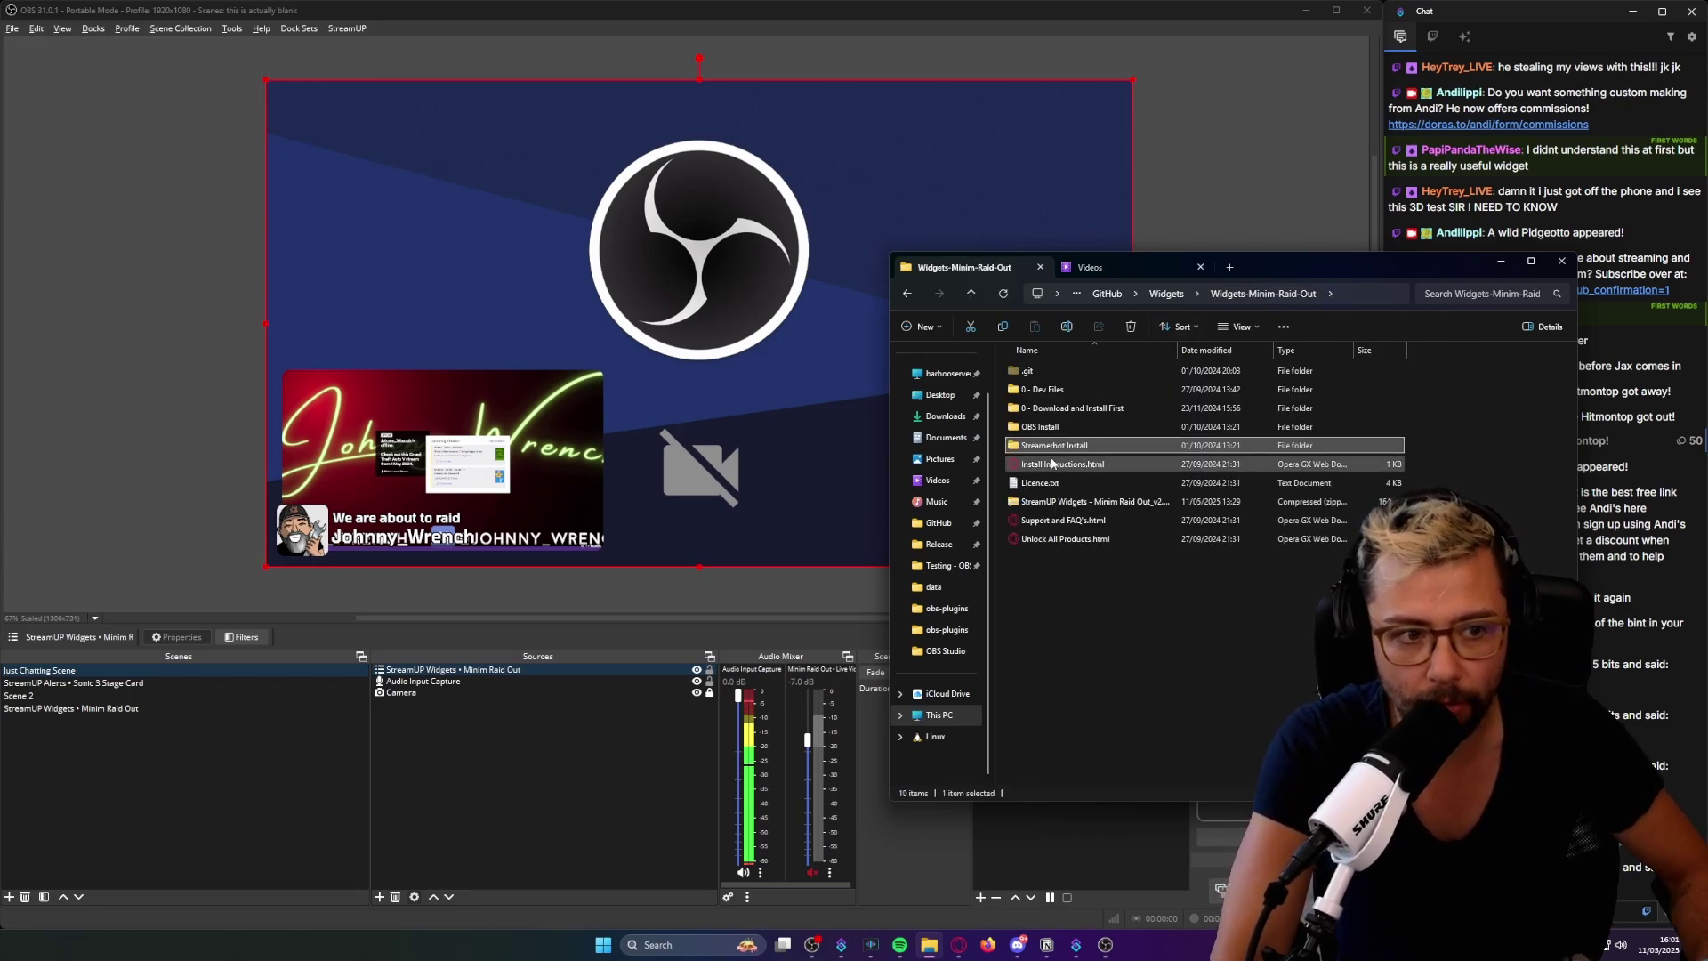
double_click(1059, 445)
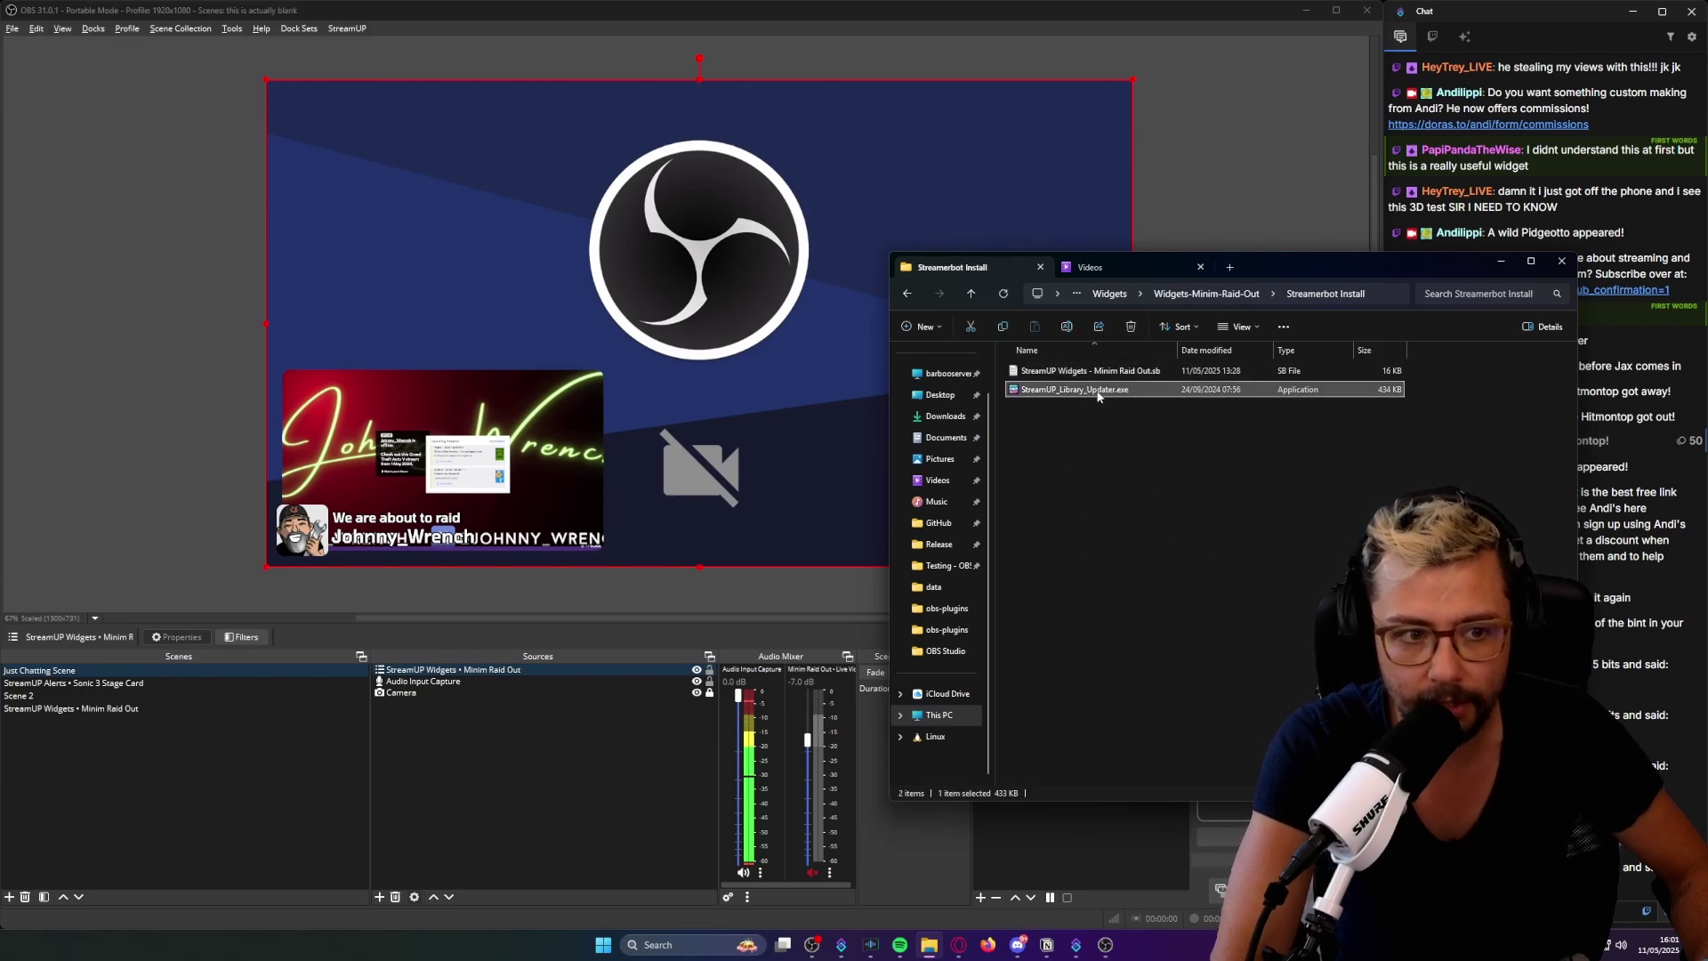
key(ctrl+c)
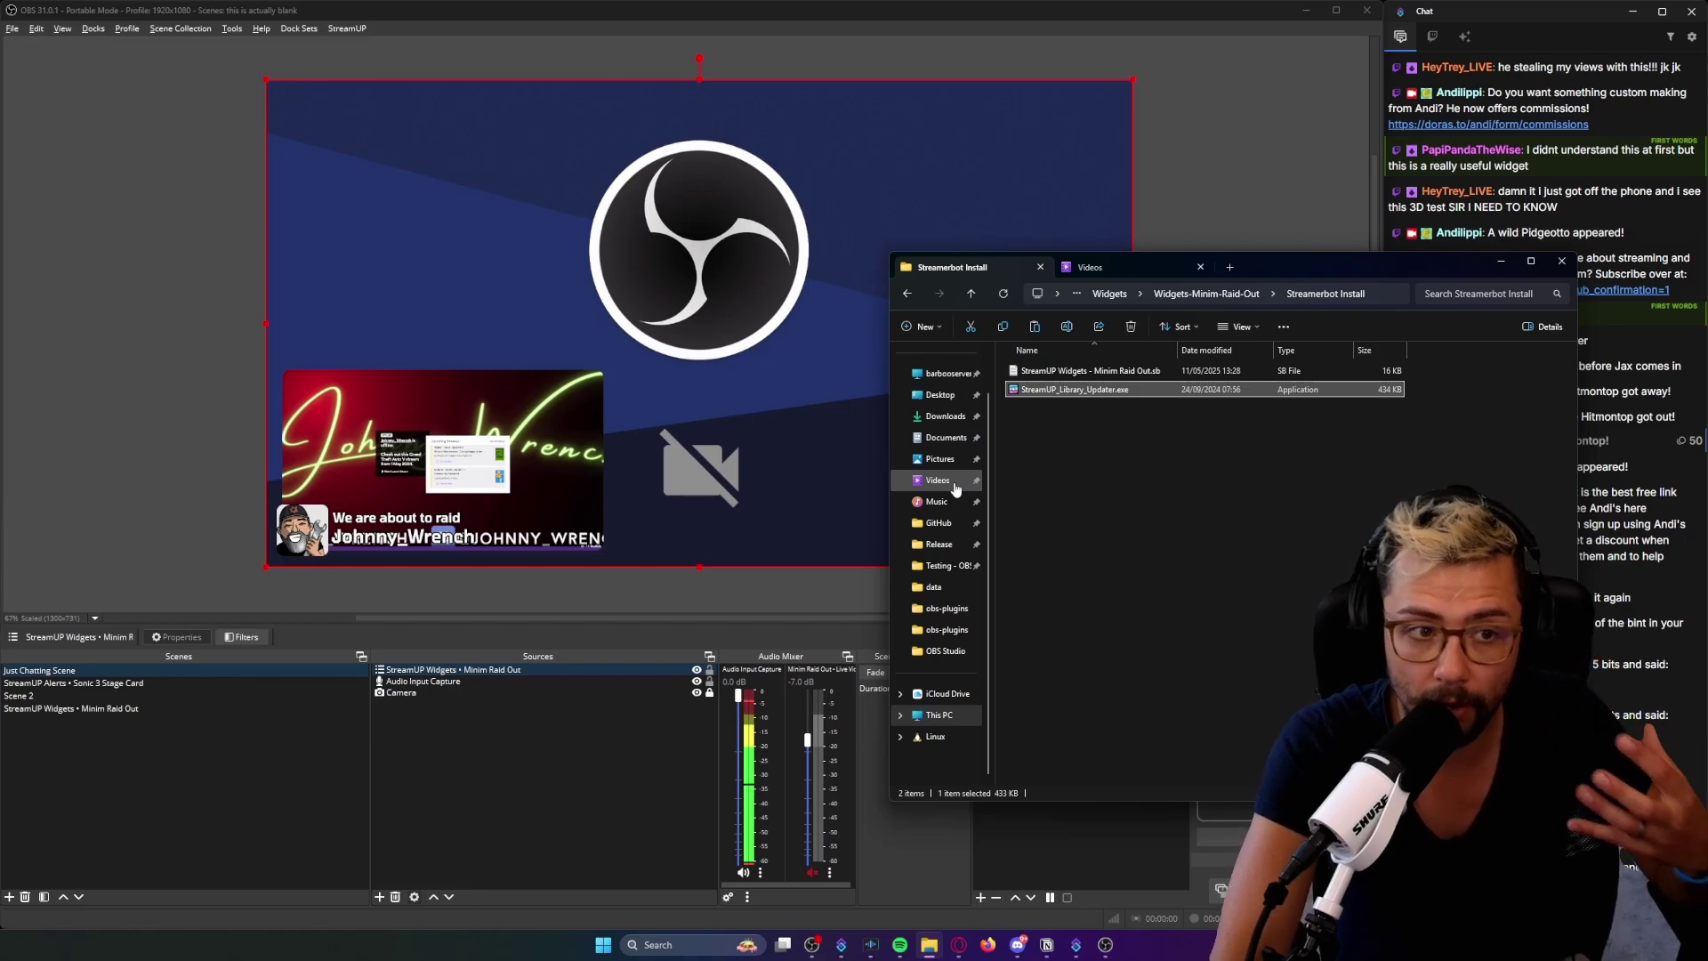
- Paste the updater into D: > StreamUP > Software > Streamer.Bot Stable
click(1118, 265)
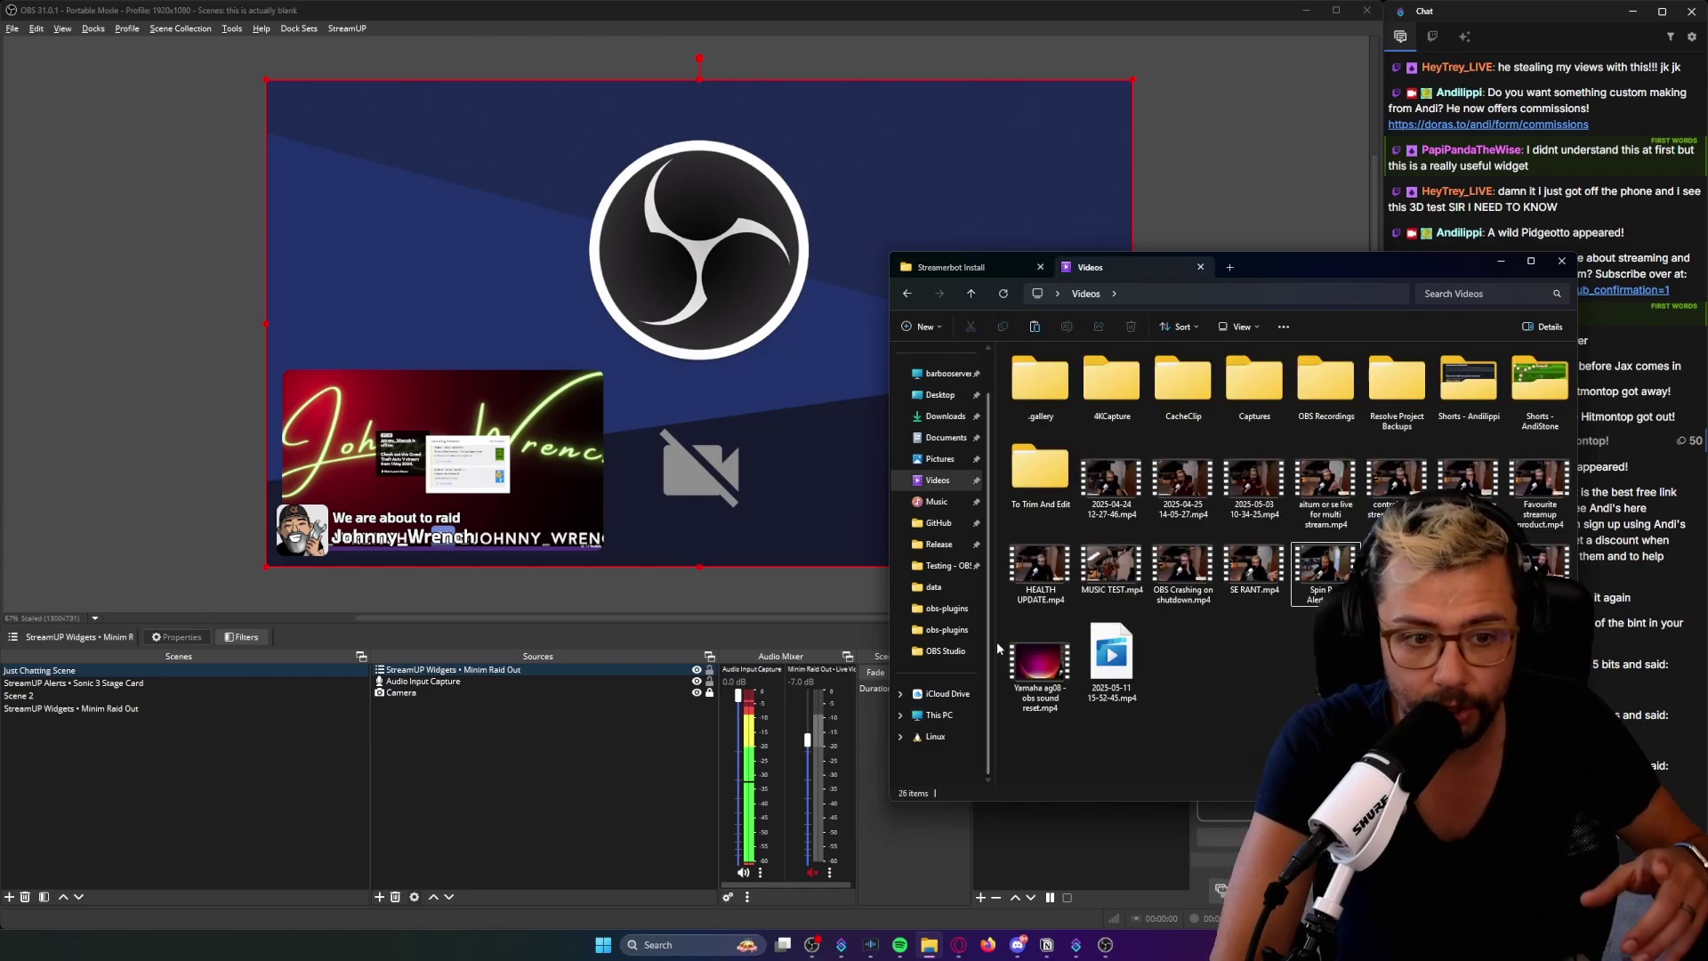
click(938, 714)
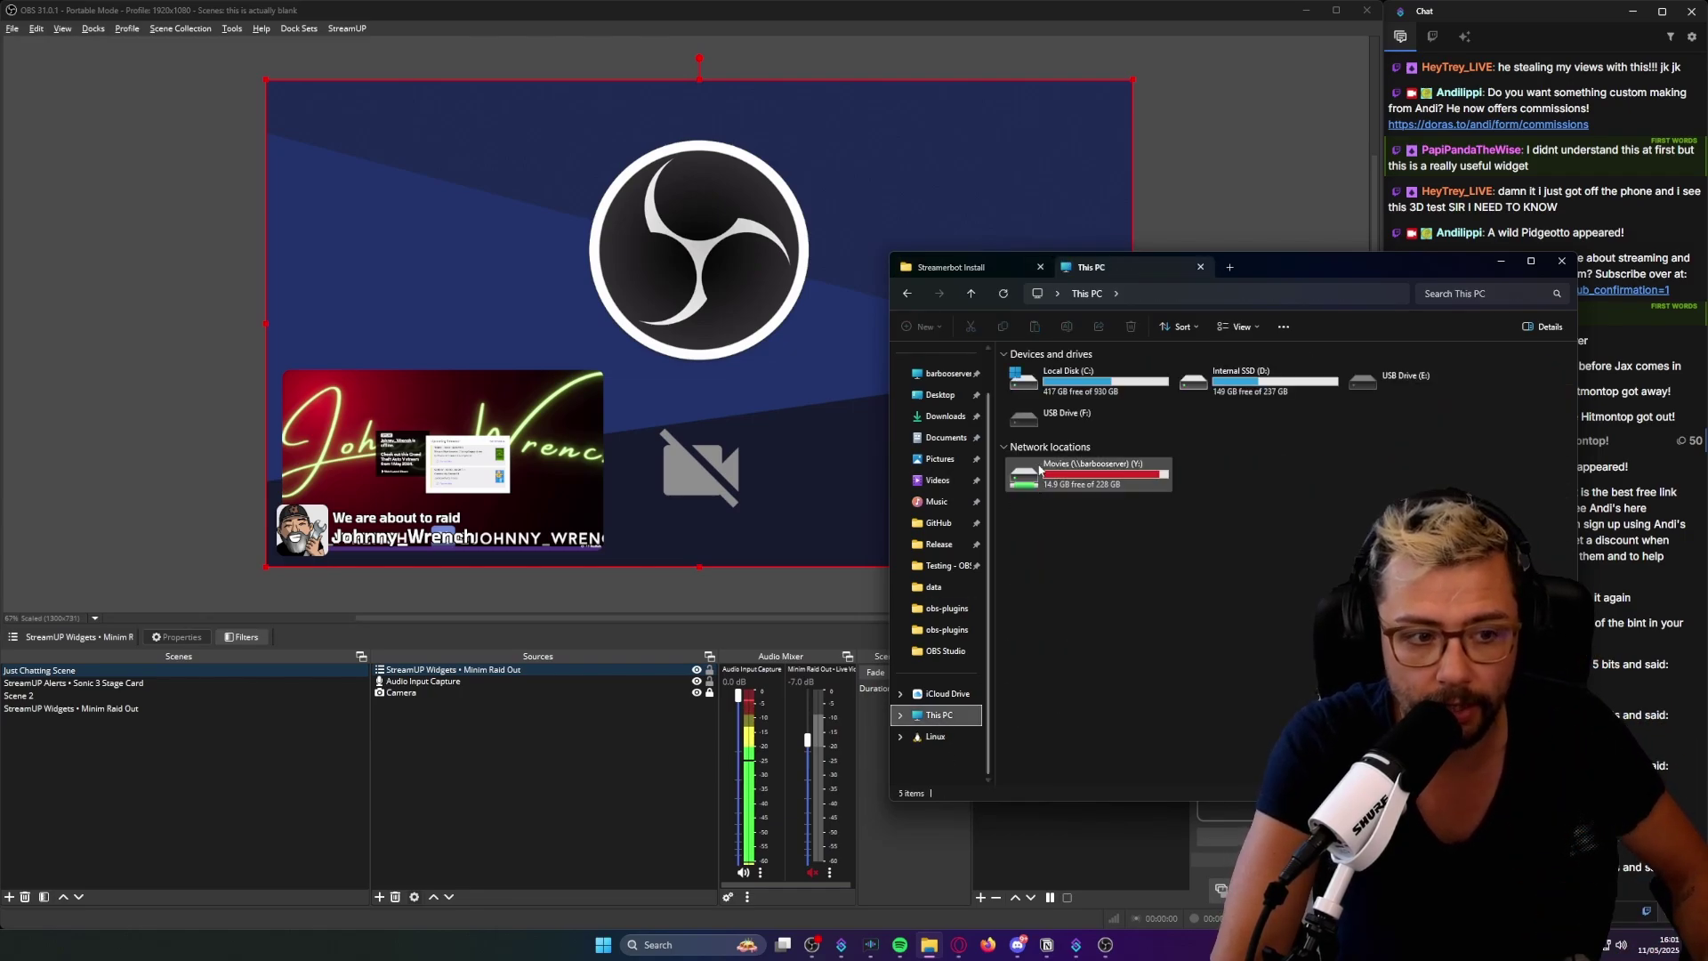
double_click(1257, 389)
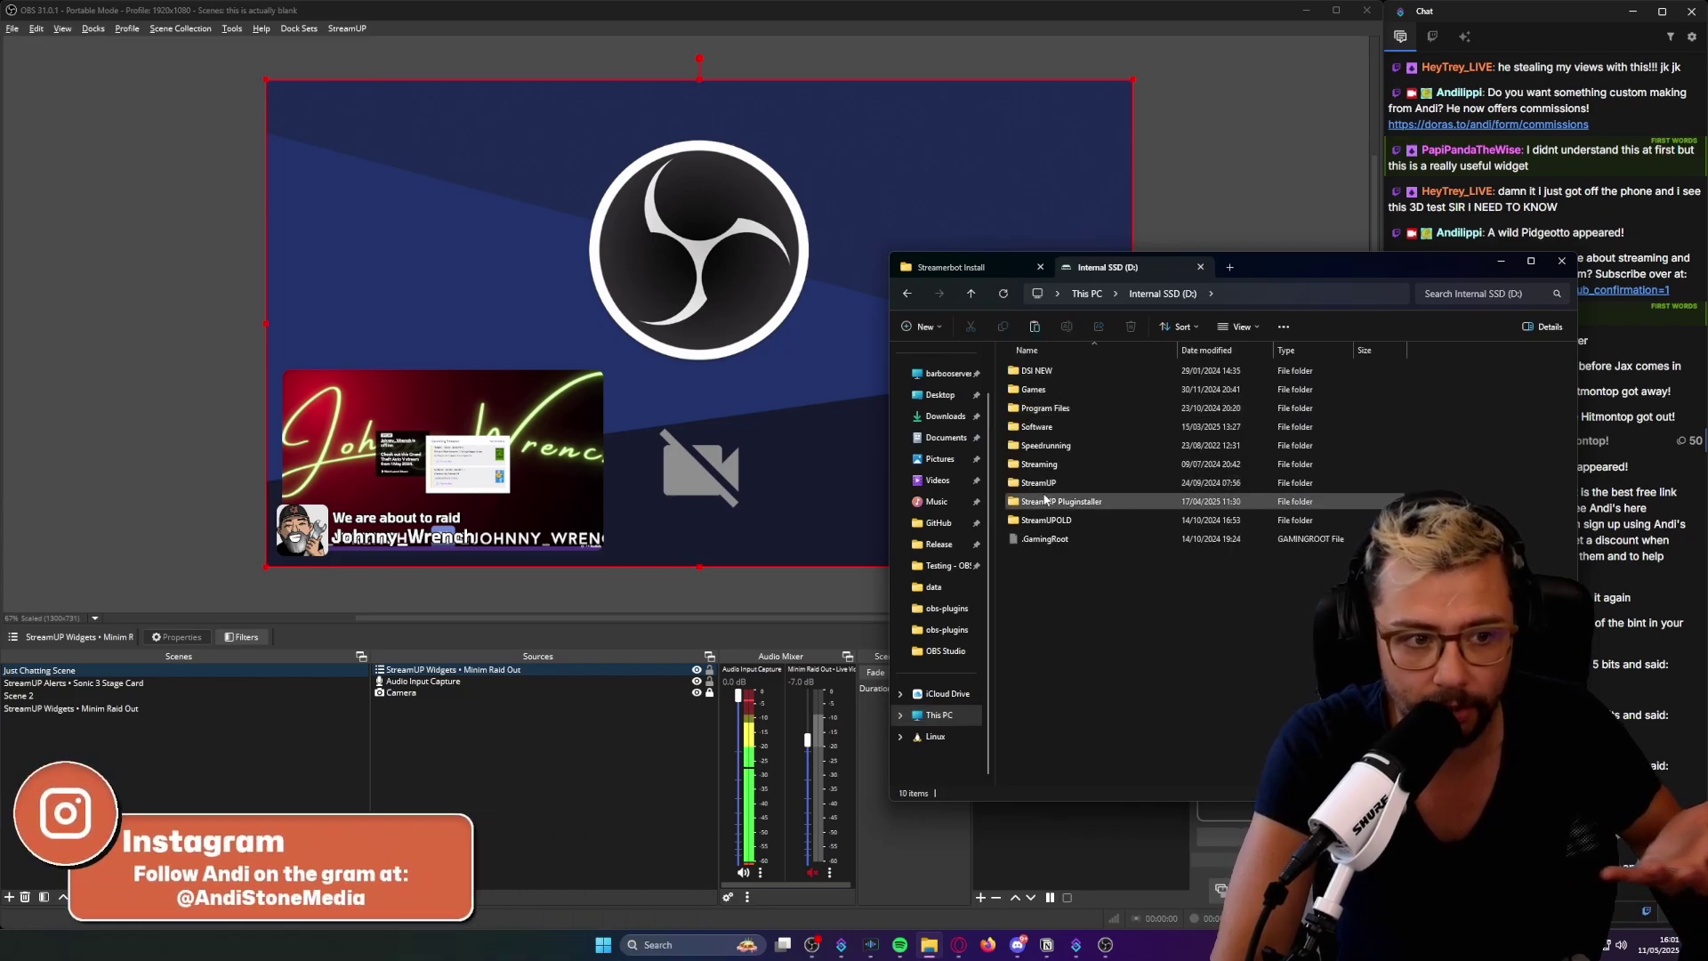
double_click(1039, 482)
double_click(1050, 445)
click(1076, 409)
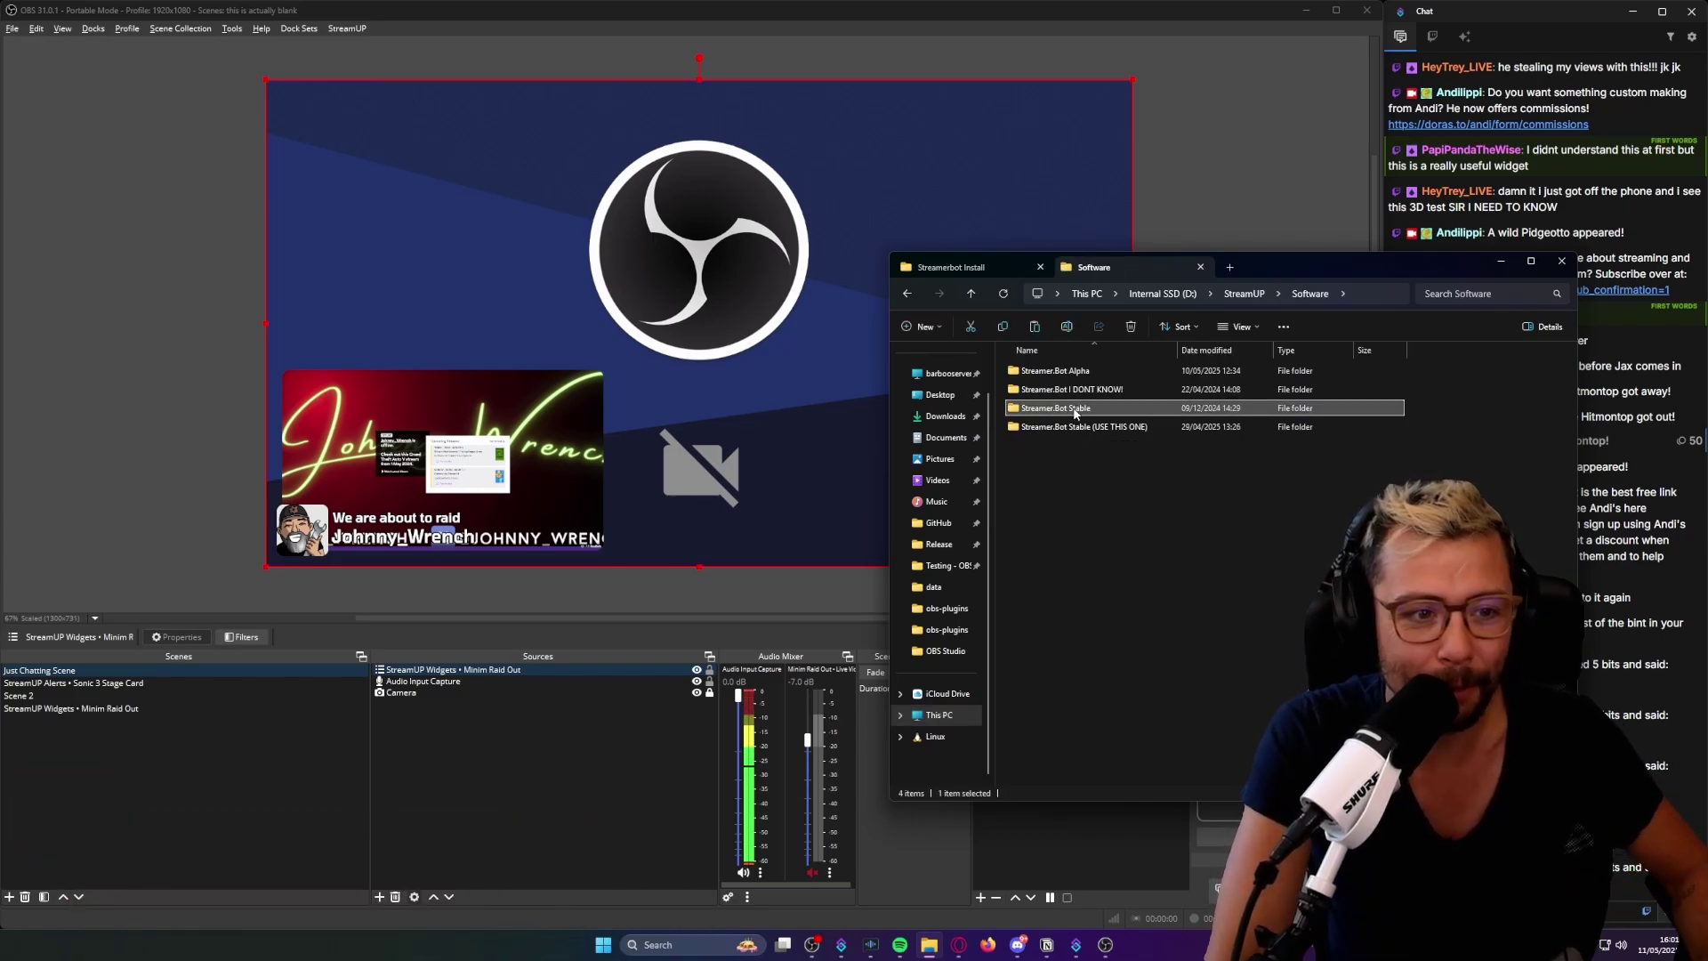
double_click(1075, 409)
scroll(1236, 644, down, 20)
scroll(1201, 582, up, 10)
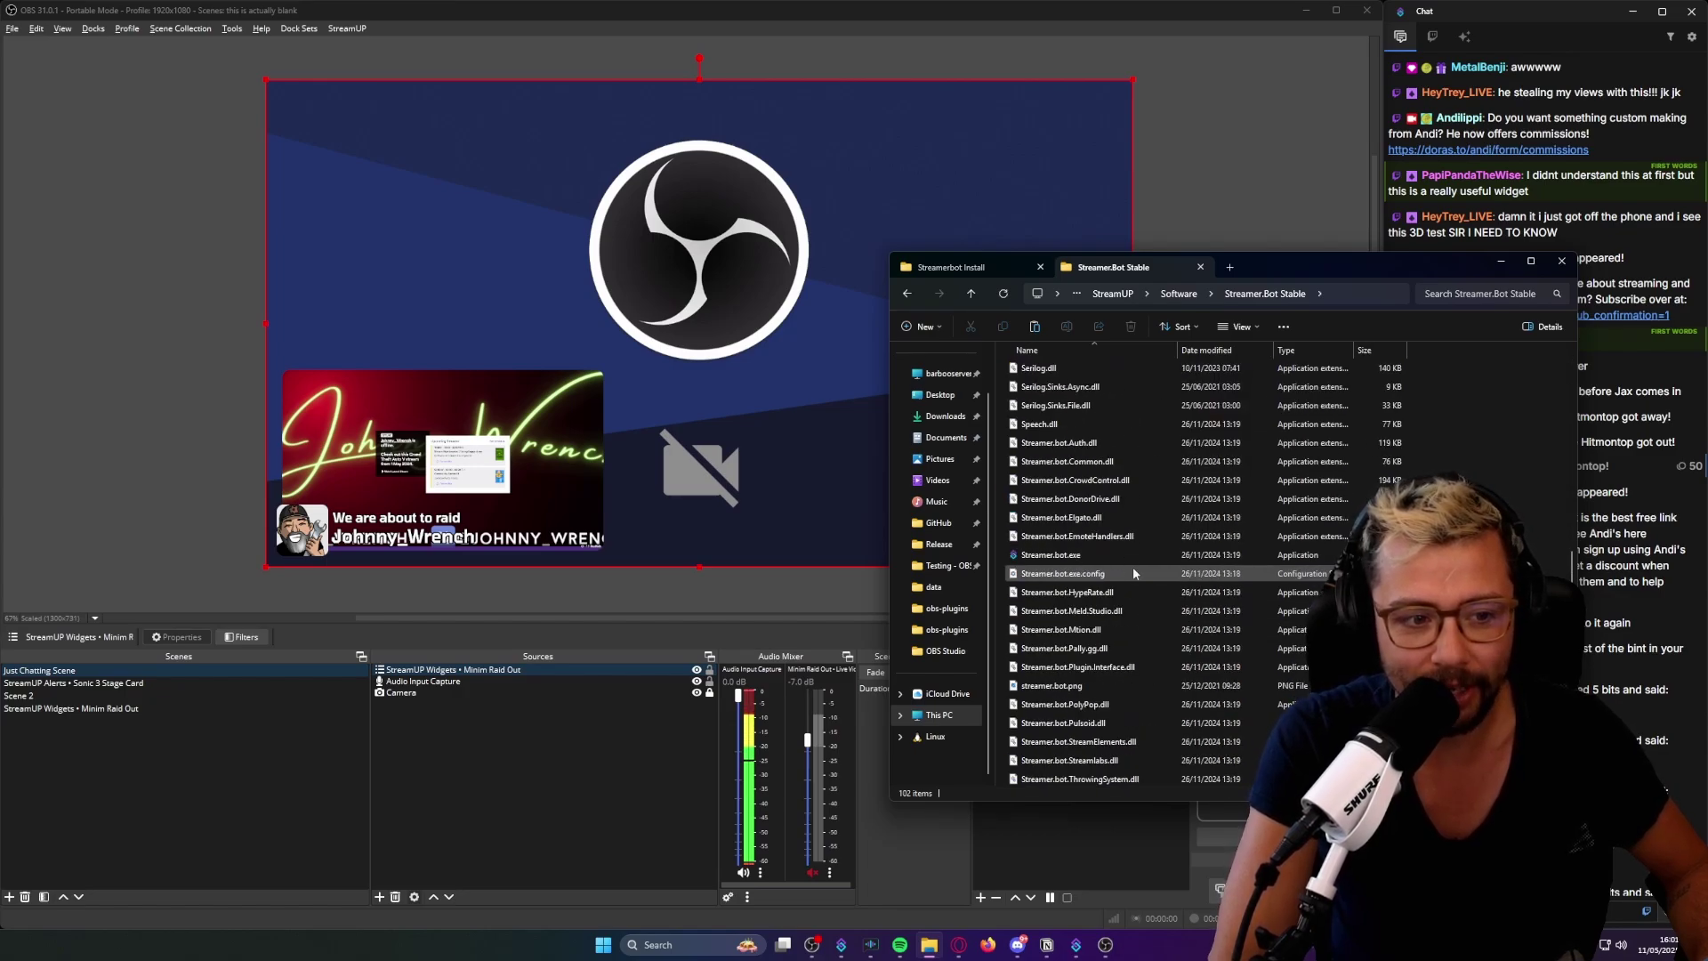
key(ctrl+v)
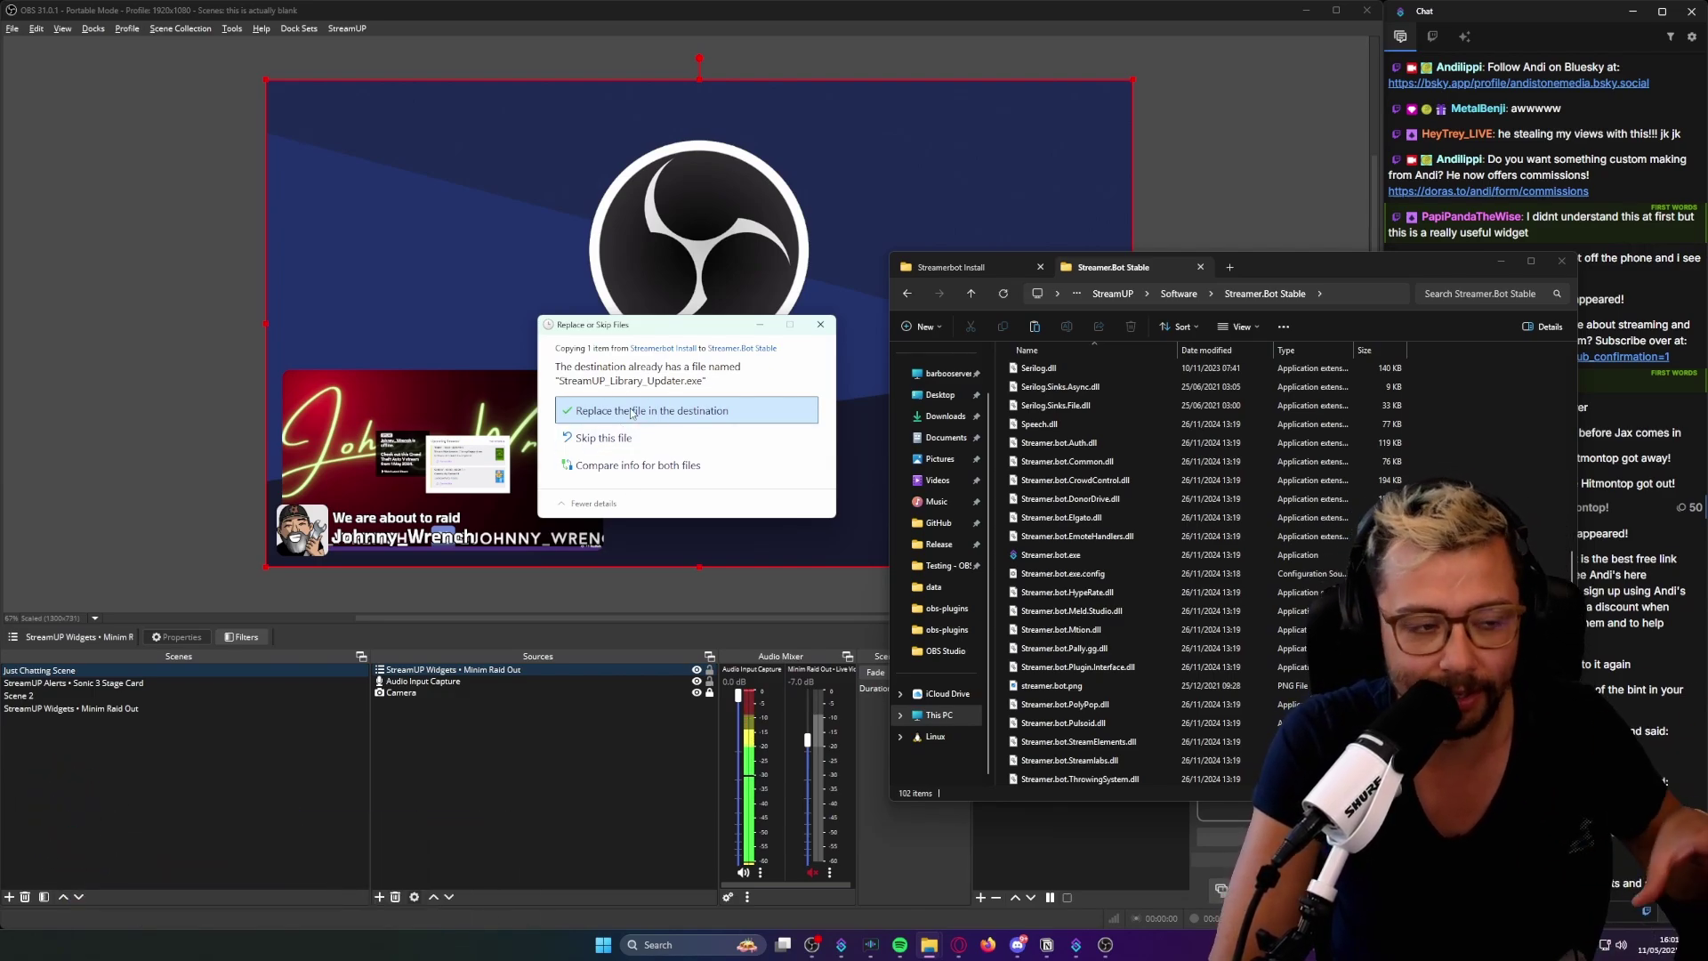
- Dismiss the replace prompt, keeping the existing updater in Streamer.Bot Stable
click(819, 330)
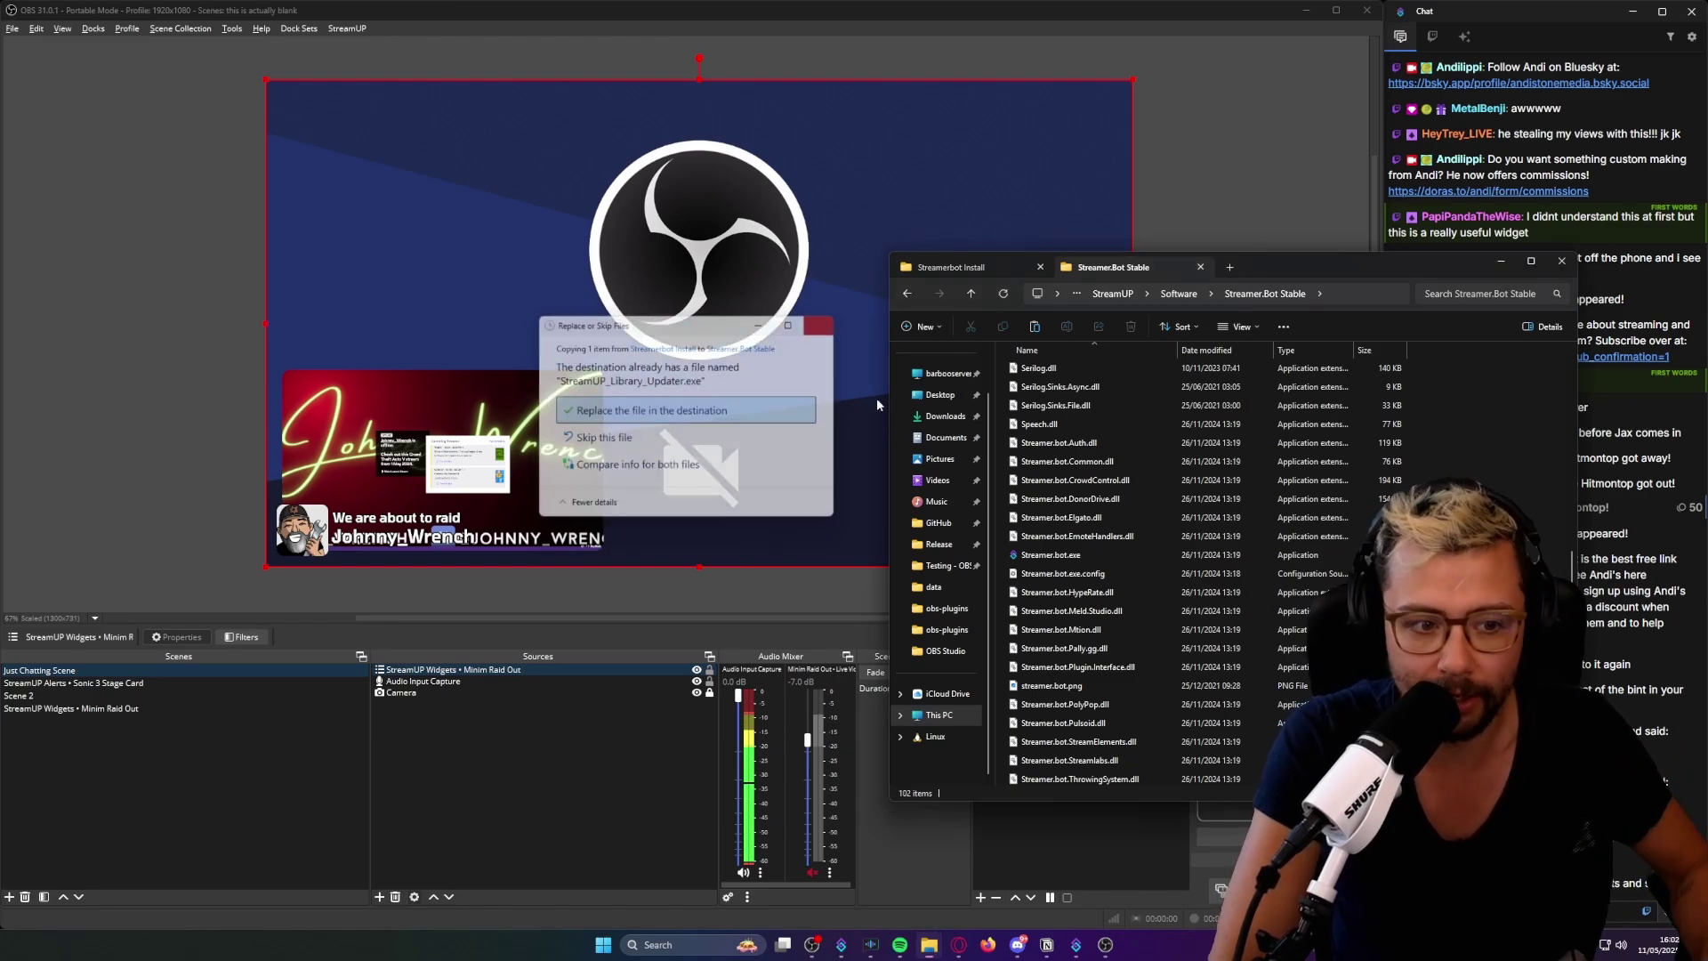
scroll(1084, 582, down, 5)
scroll(1083, 583, down, 2)
- Run StreamUP_Library_Updater.exe, retry twice, then bring Streamer.bot forward
click(1051, 553)
double_click(1051, 558)
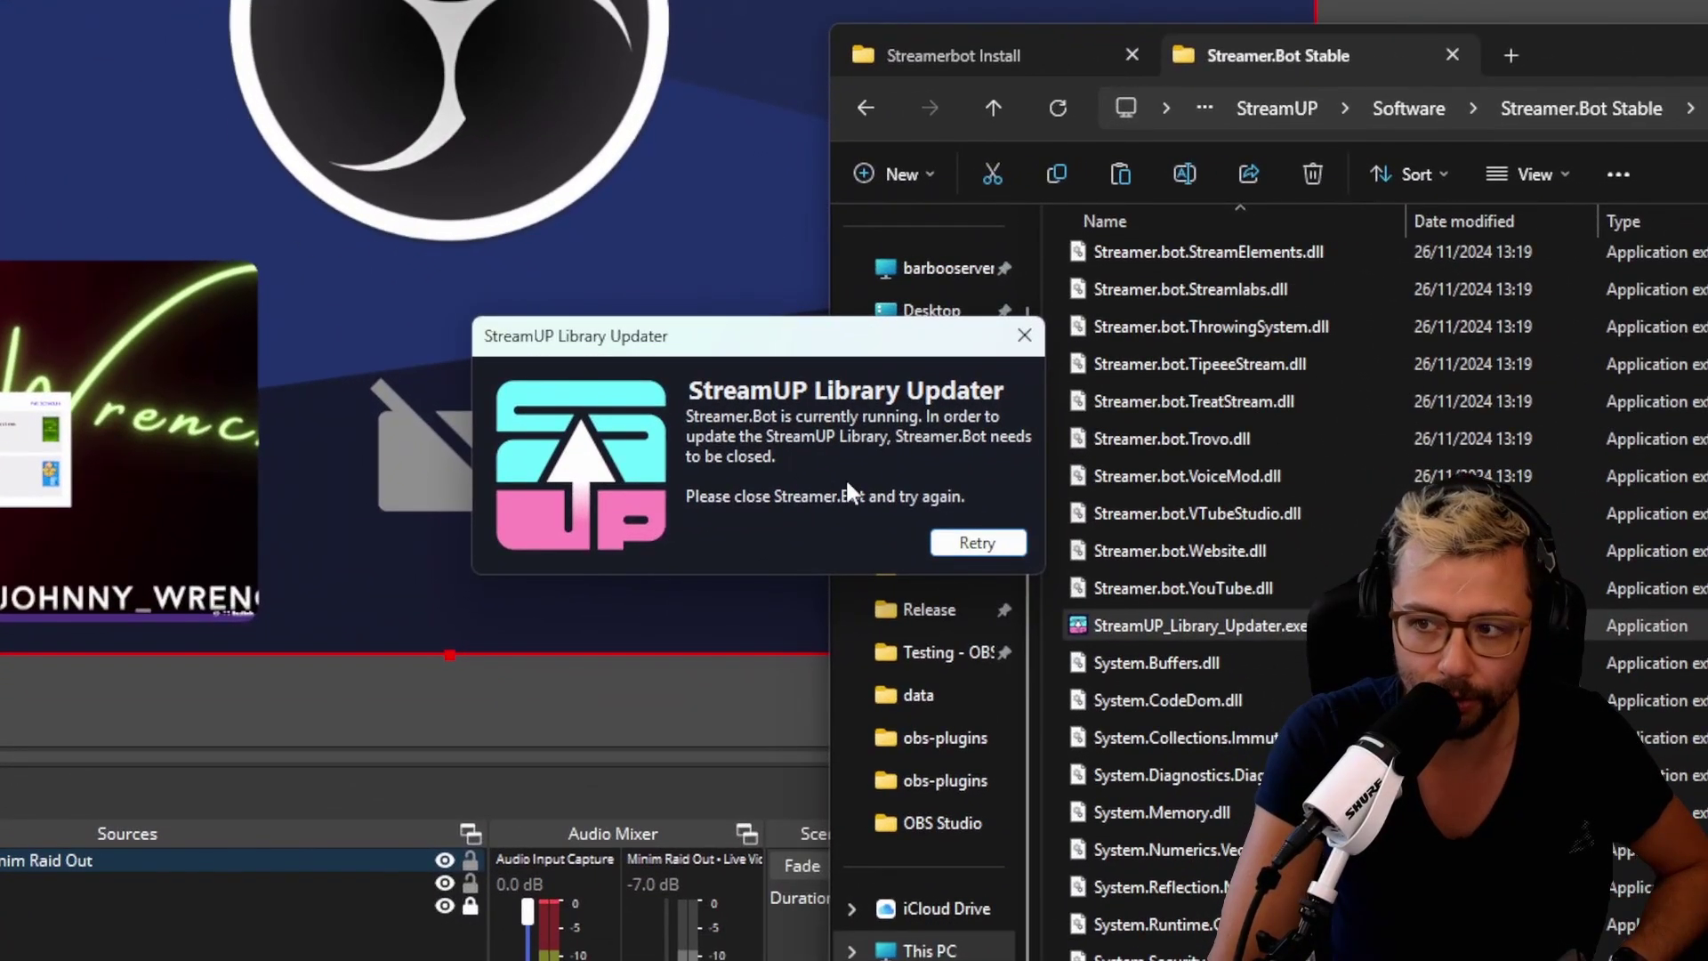
click(992, 538)
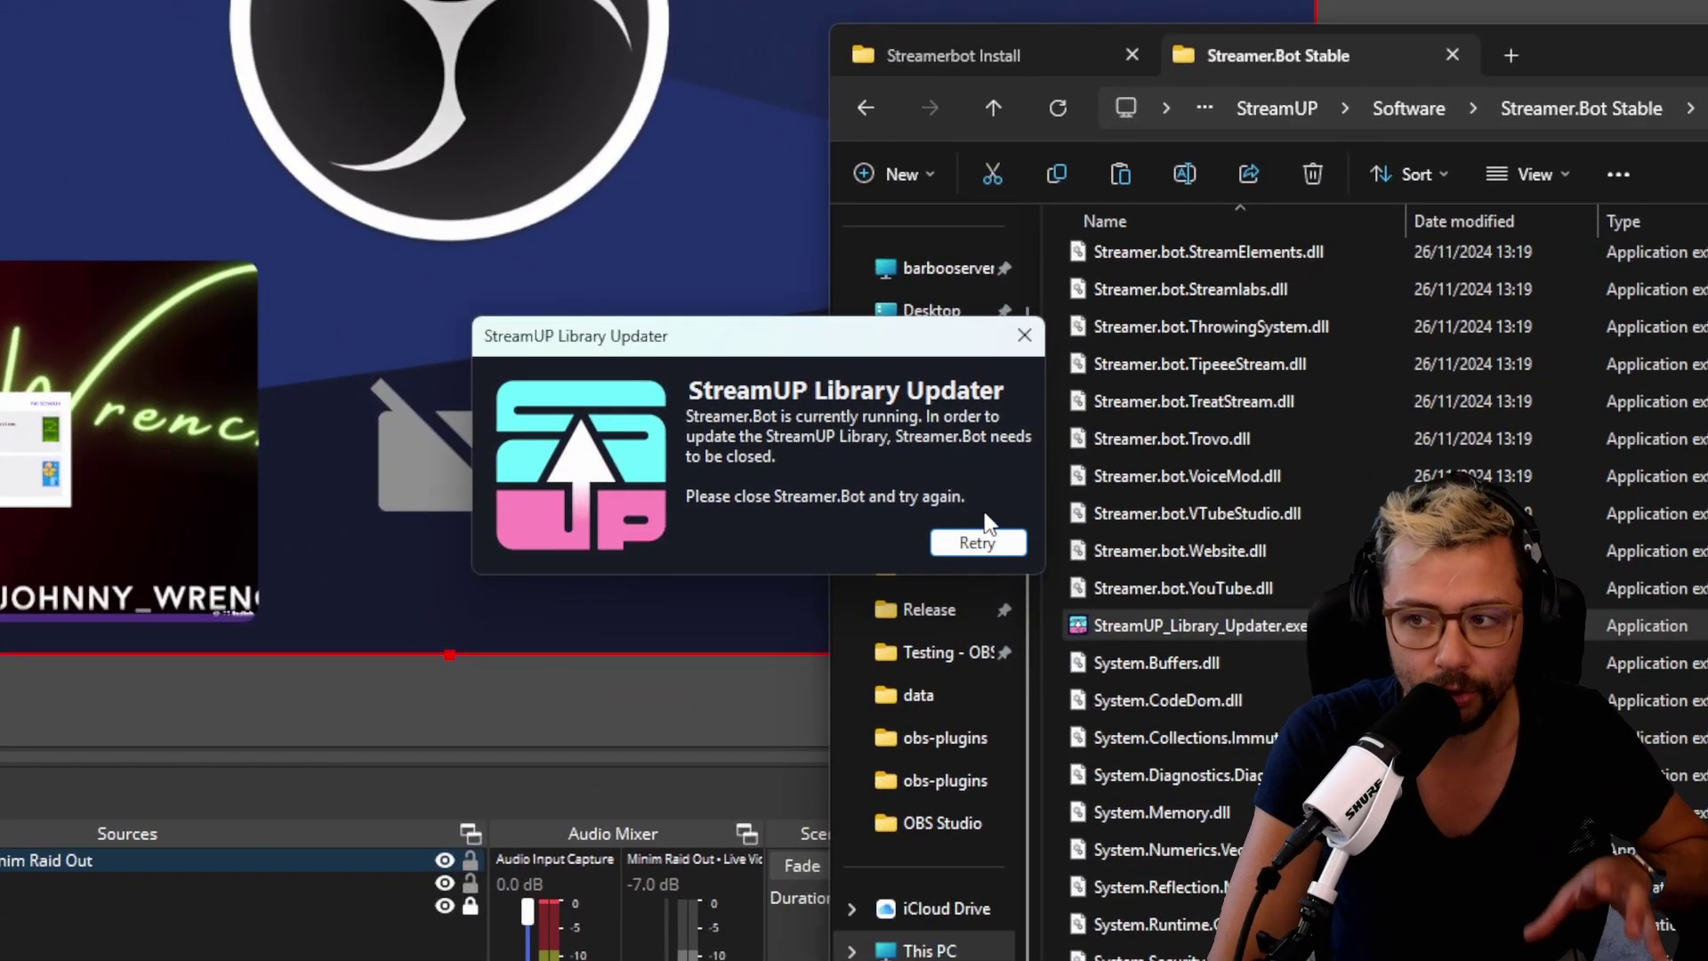
click(971, 540)
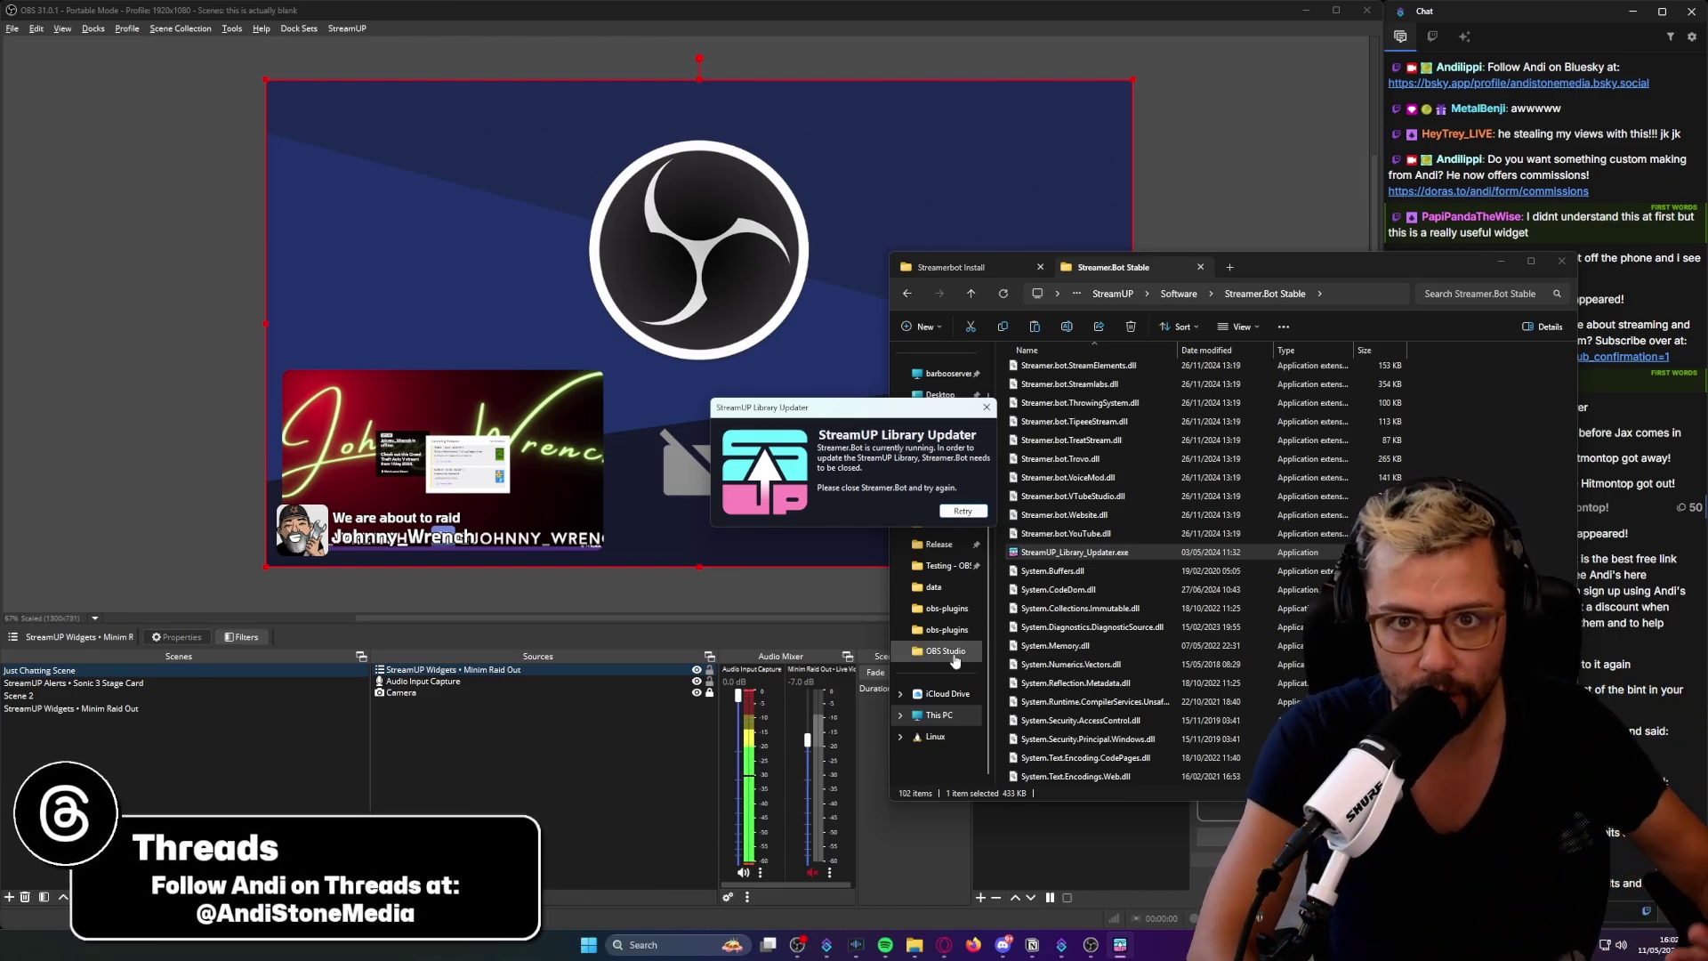
click(1061, 948)
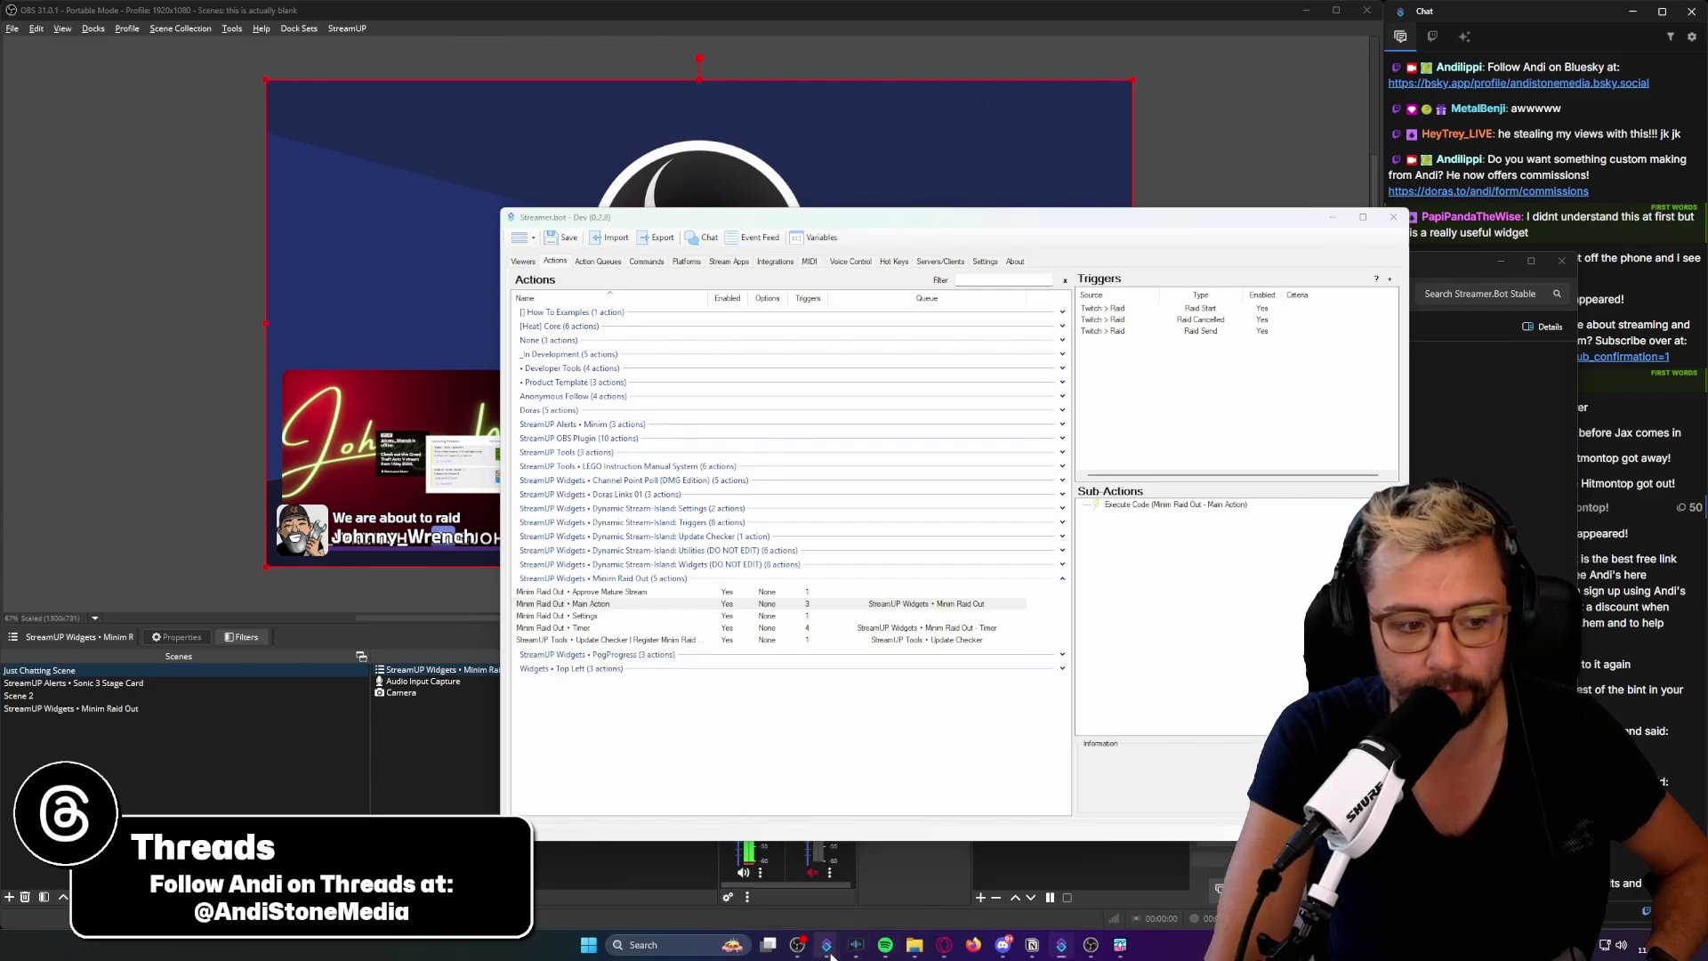
- Test-fire the Core trigger of 'SpinPop Alerts • Settings' to open the settings window
click(1332, 217)
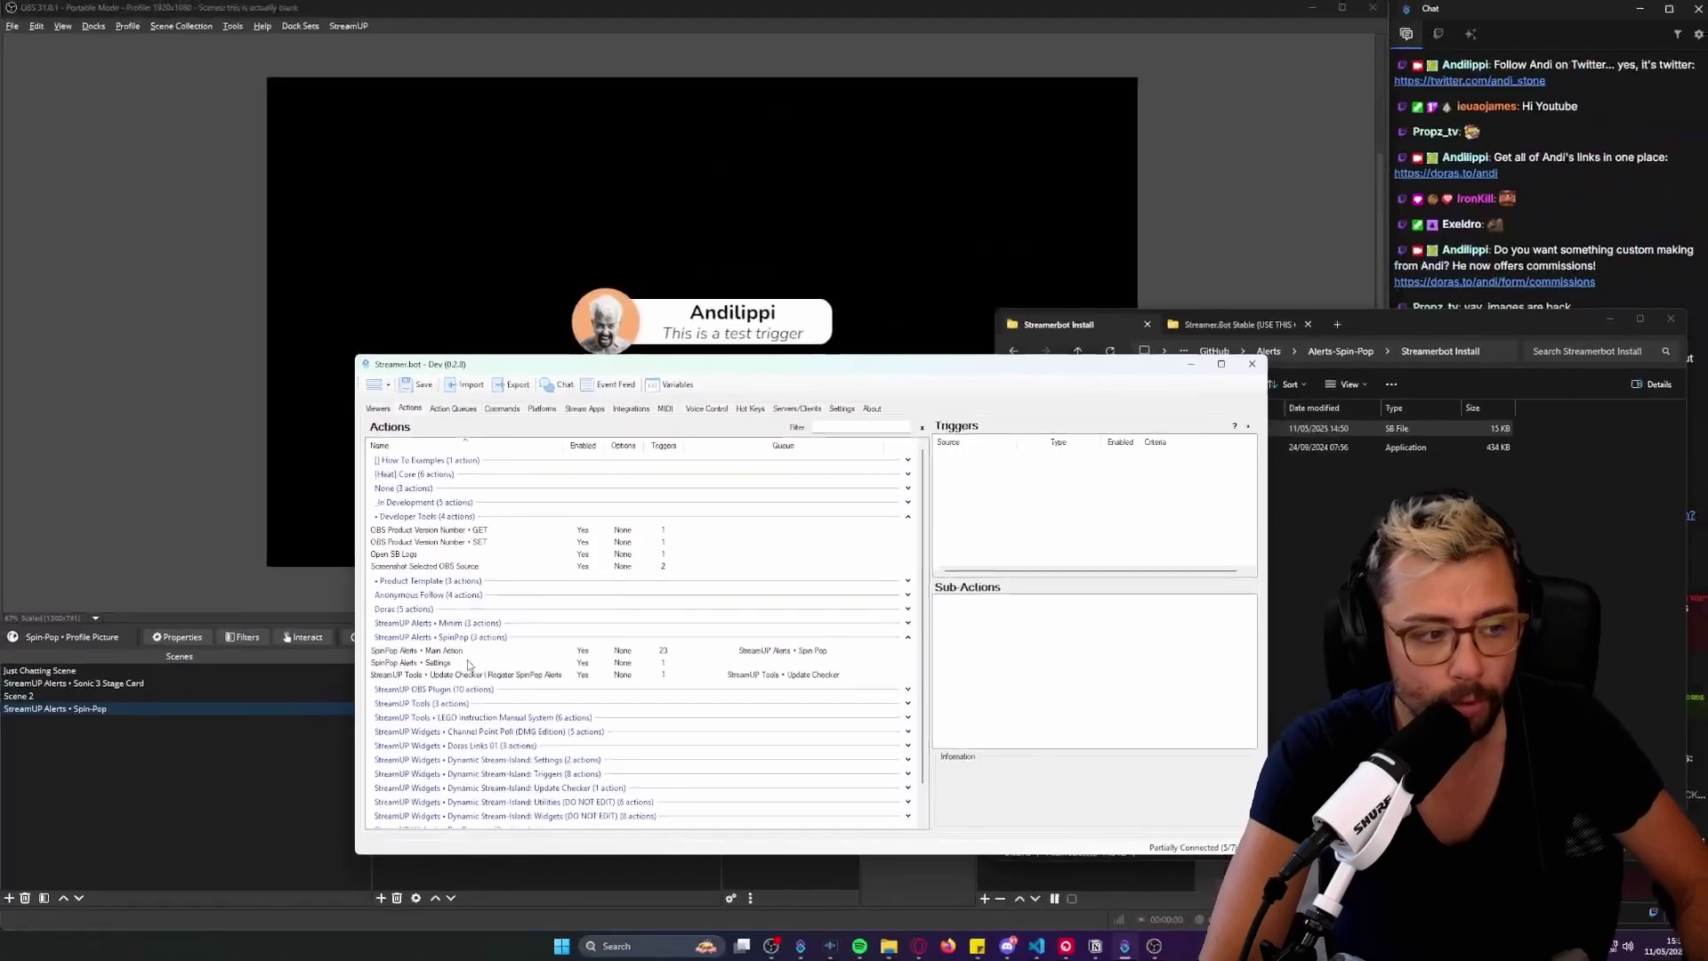
click(406, 662)
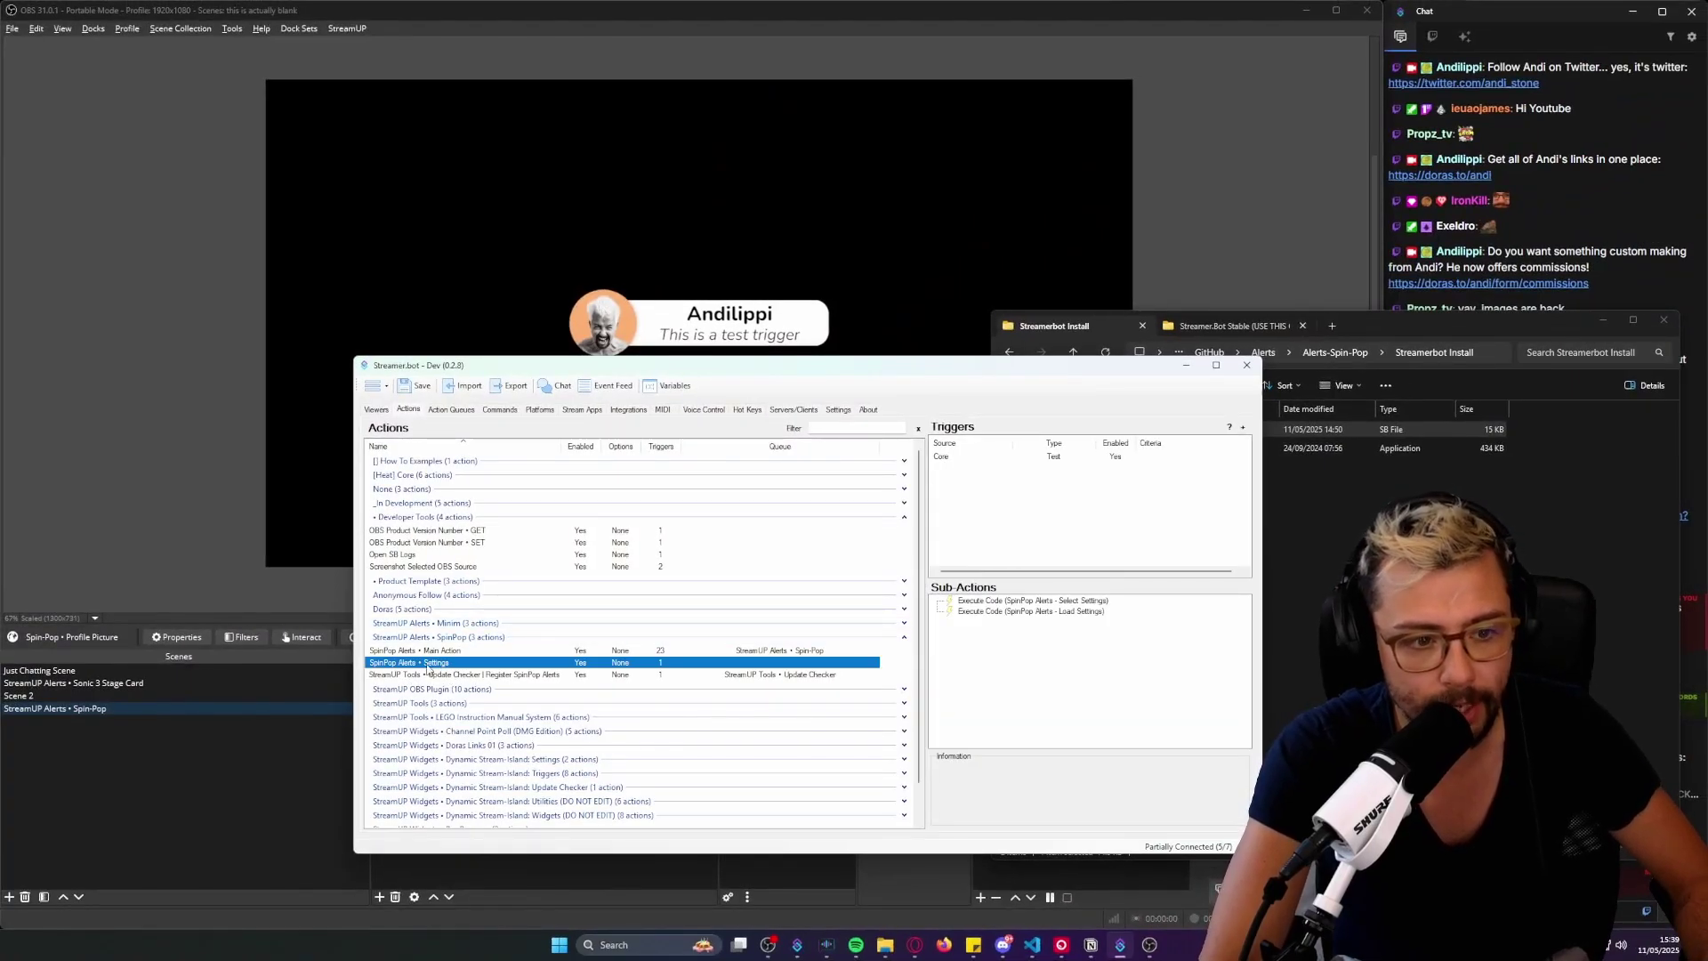
right_click(1052, 458)
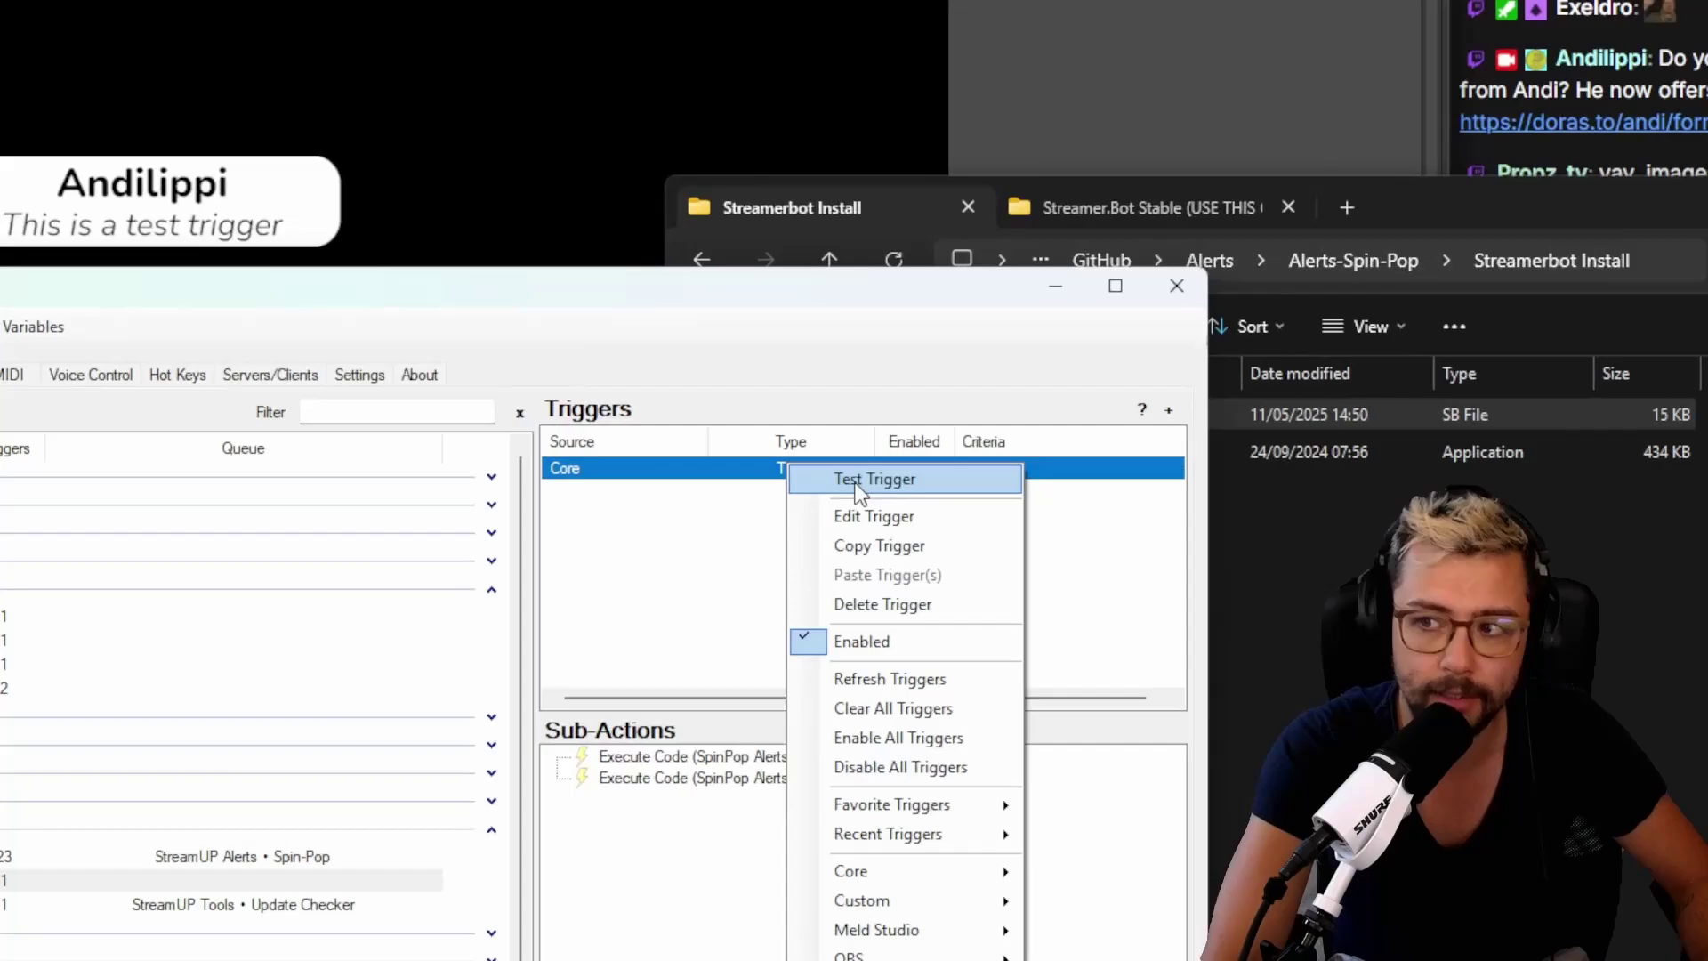
click(1087, 463)
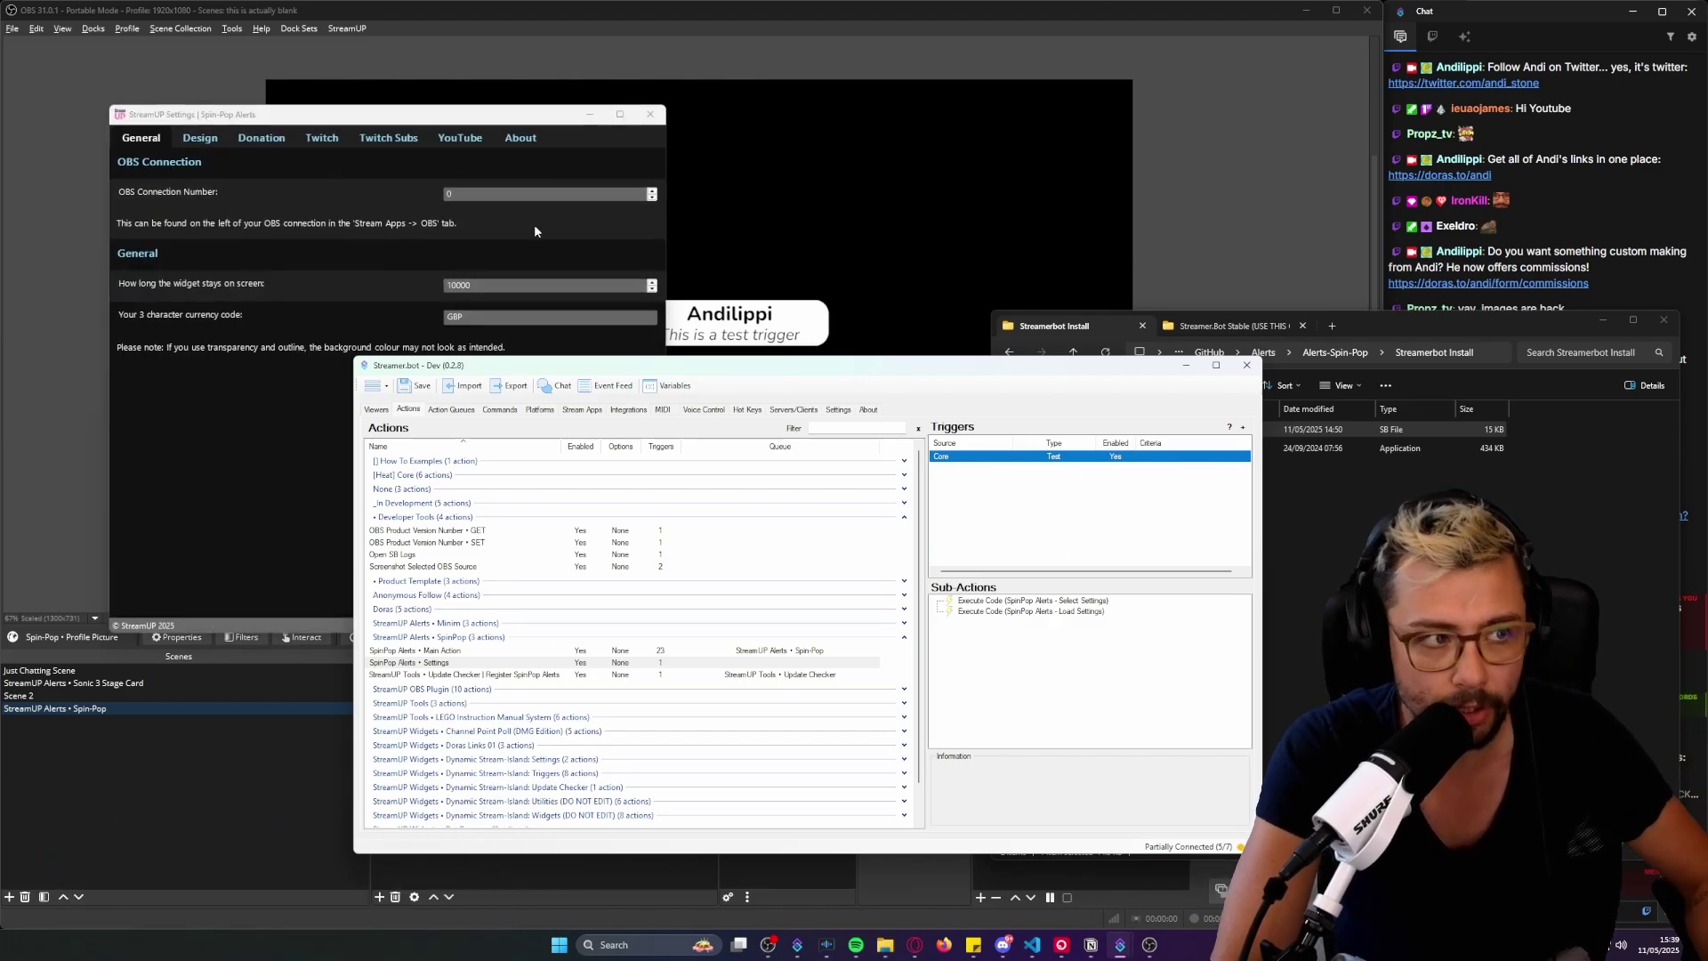
- Maximise the Spin-Pop Alerts settings window, then restore and centre it
double_click(436, 111)
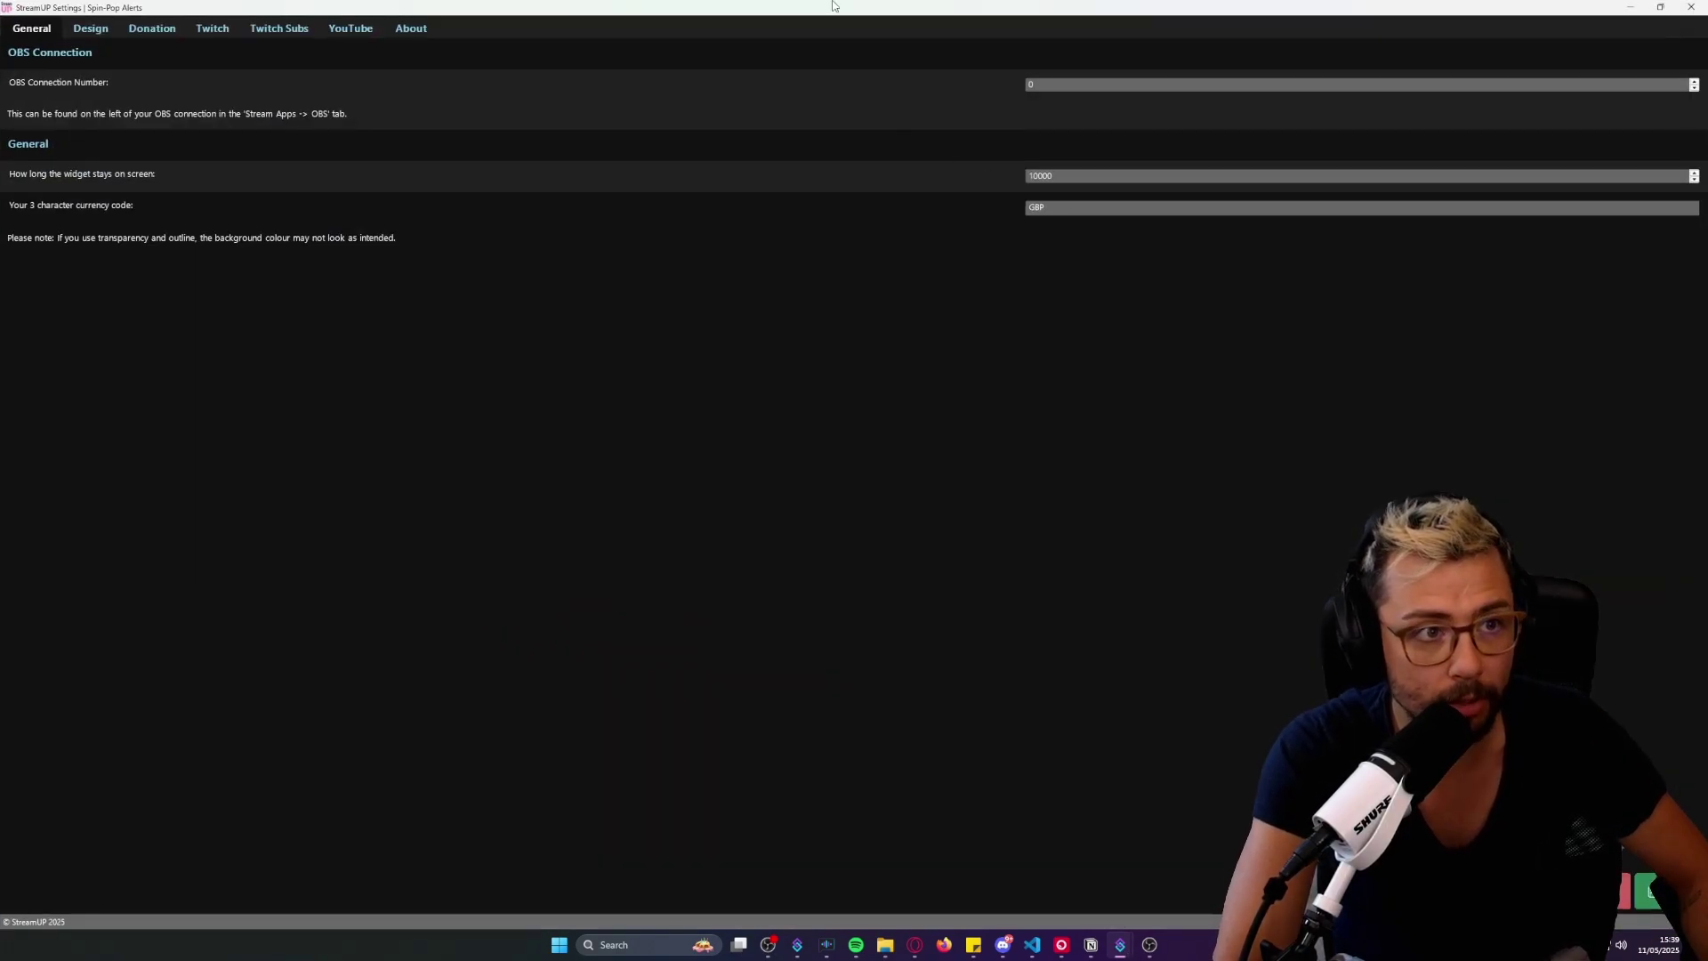
drag(835, 6, 960, 219)
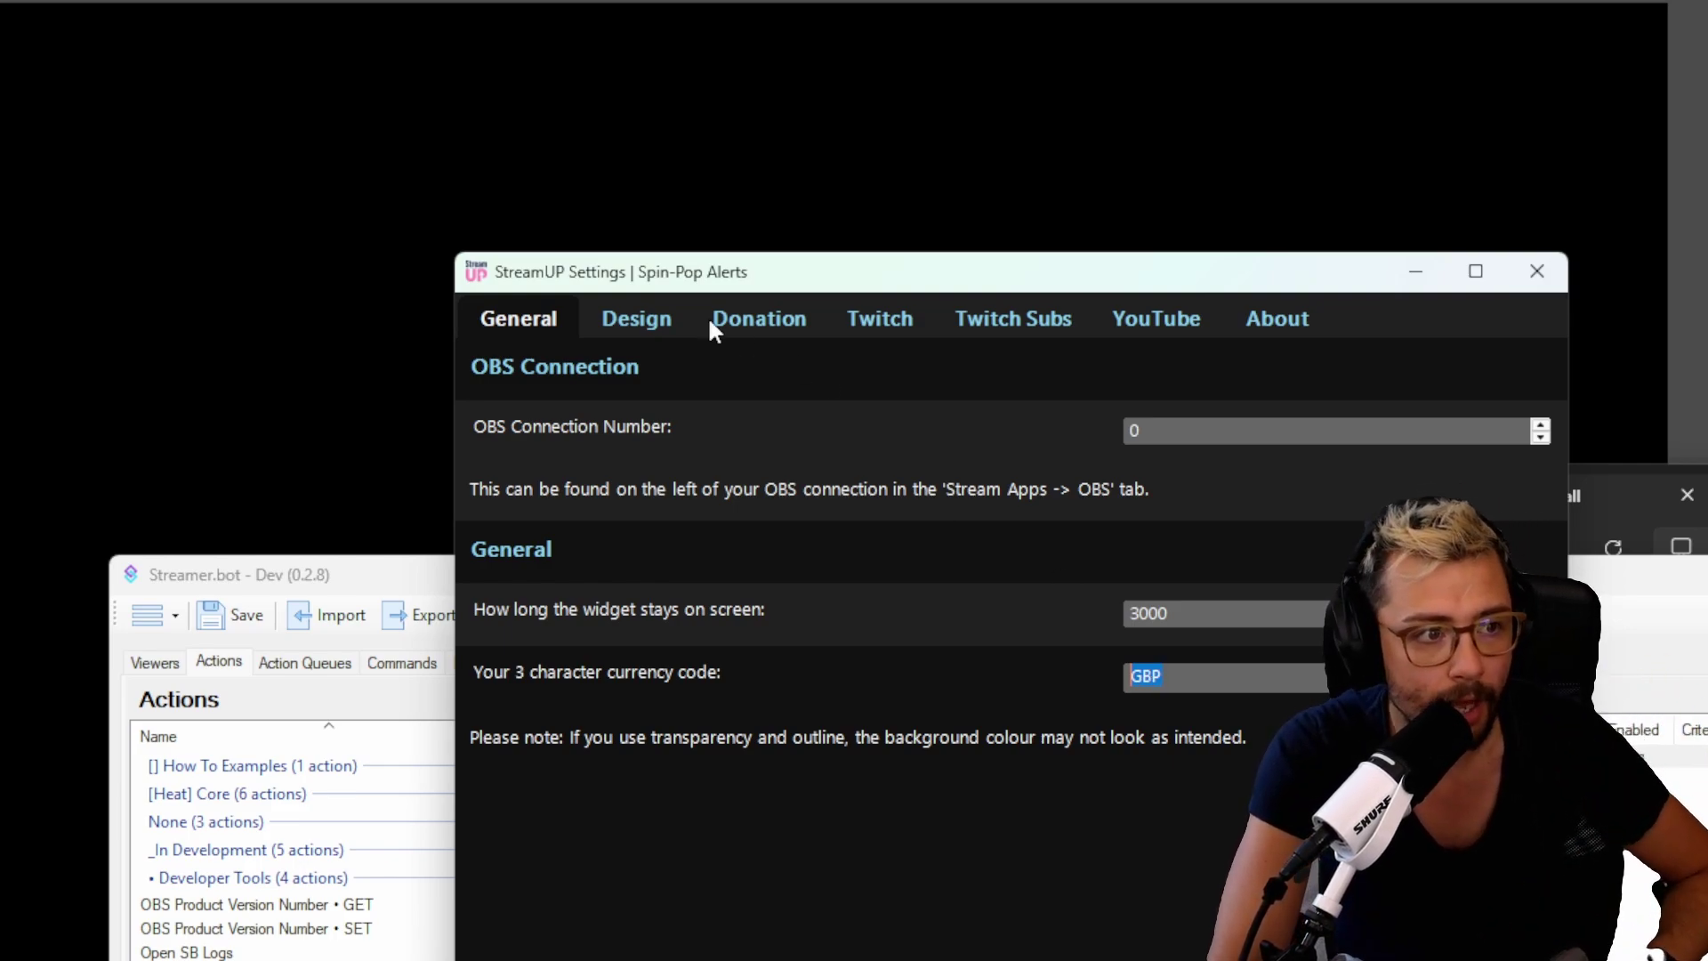
- Review the Design and Donation tabs, then save and confirm the Spin-Pop alert settings
click(669, 323)
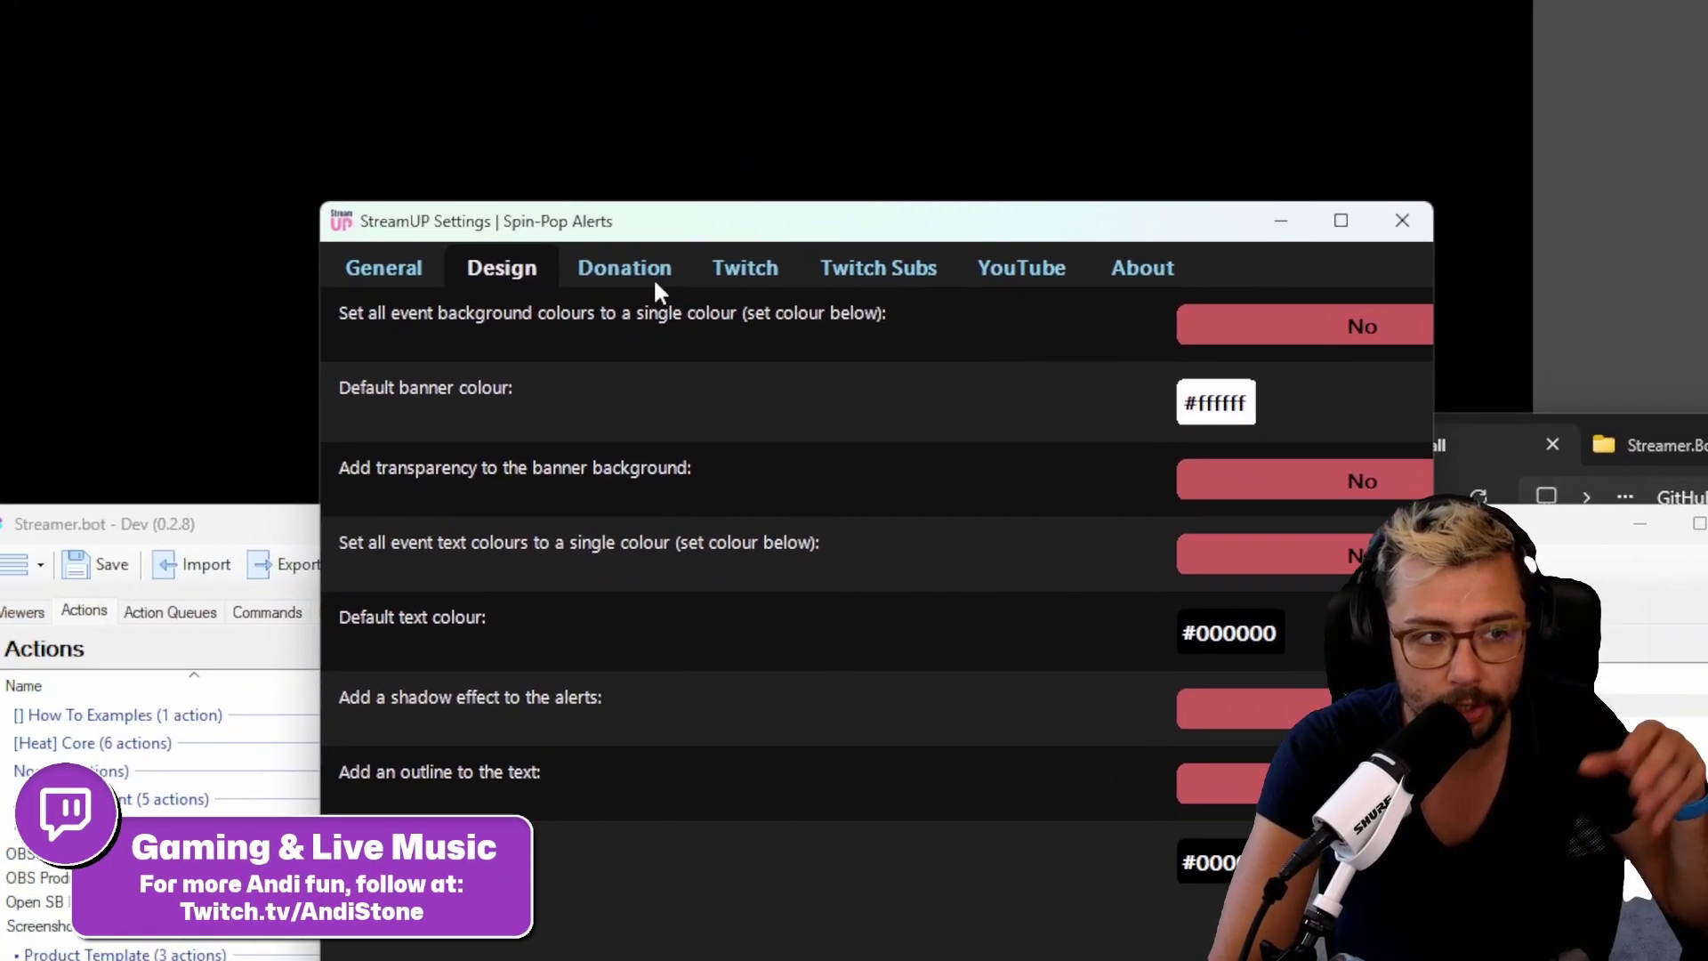
click(634, 268)
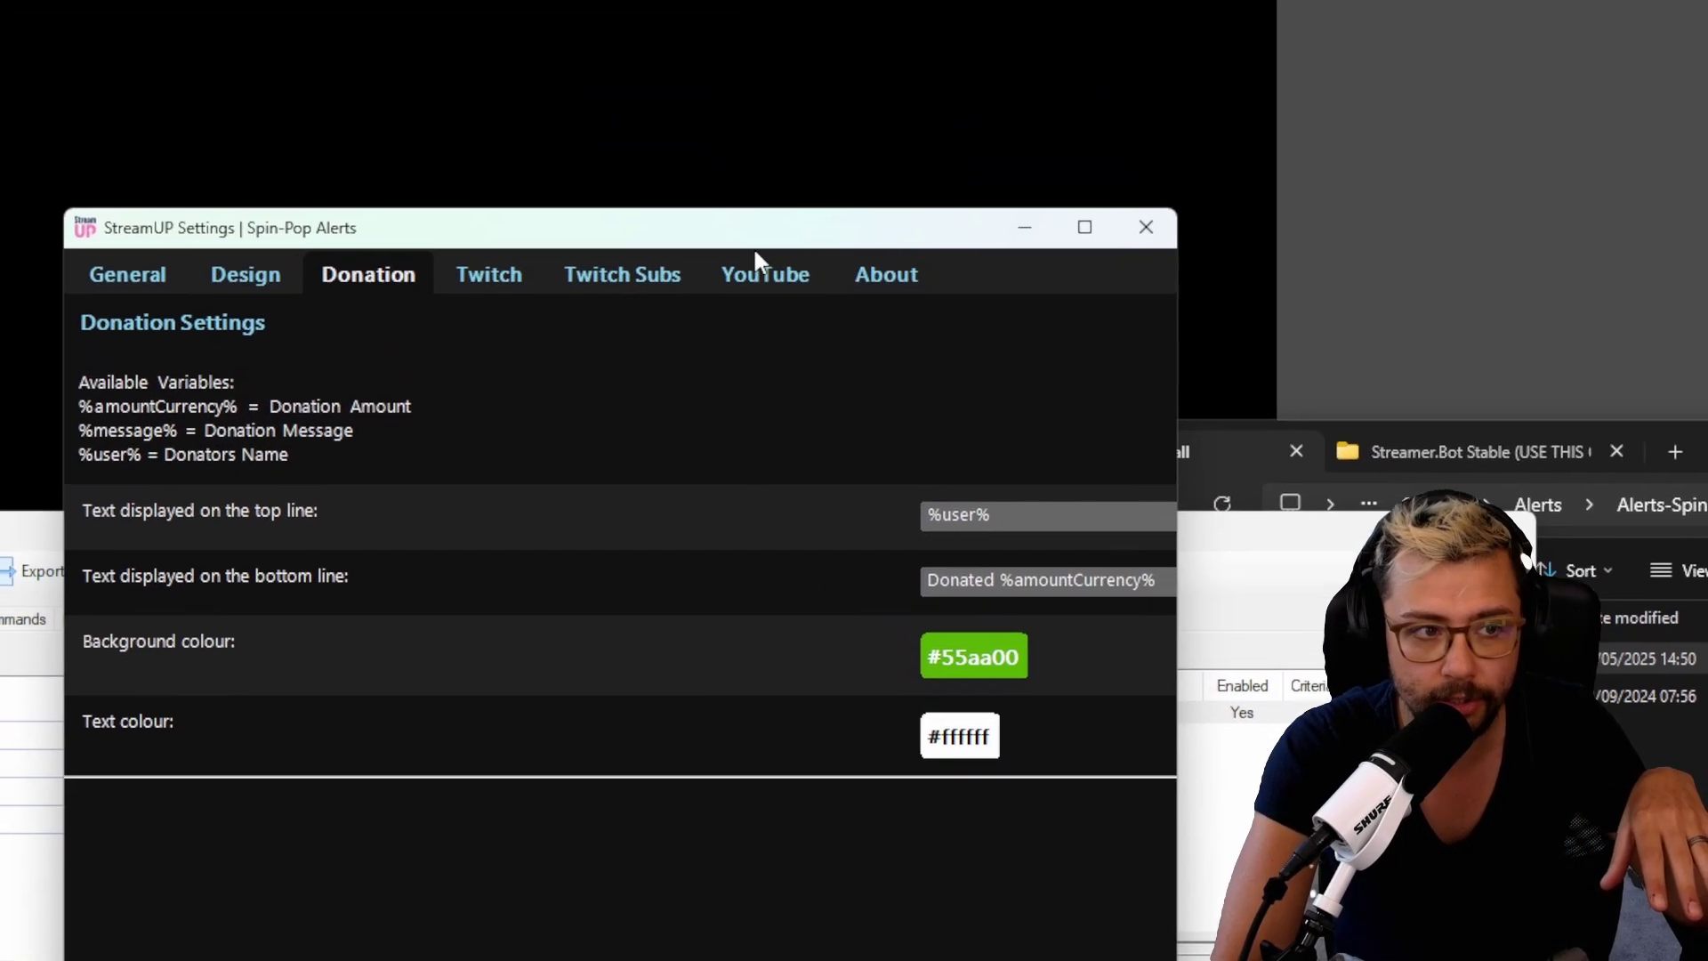
drag(752, 249, 819, 640)
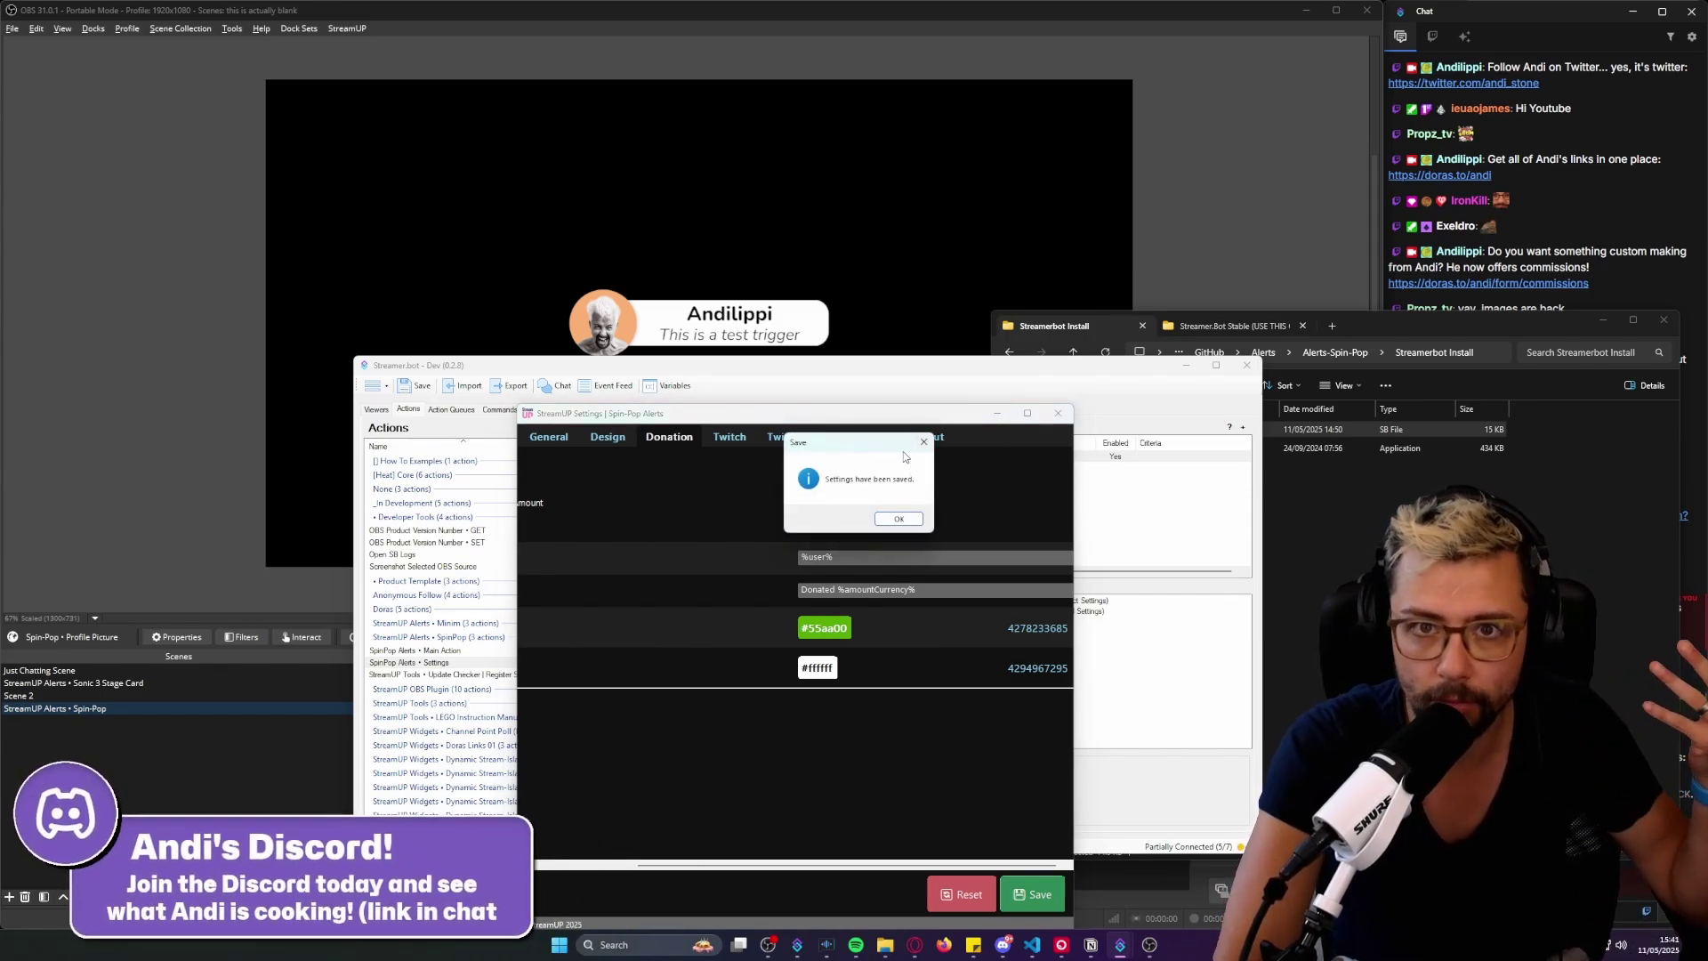
click(899, 518)
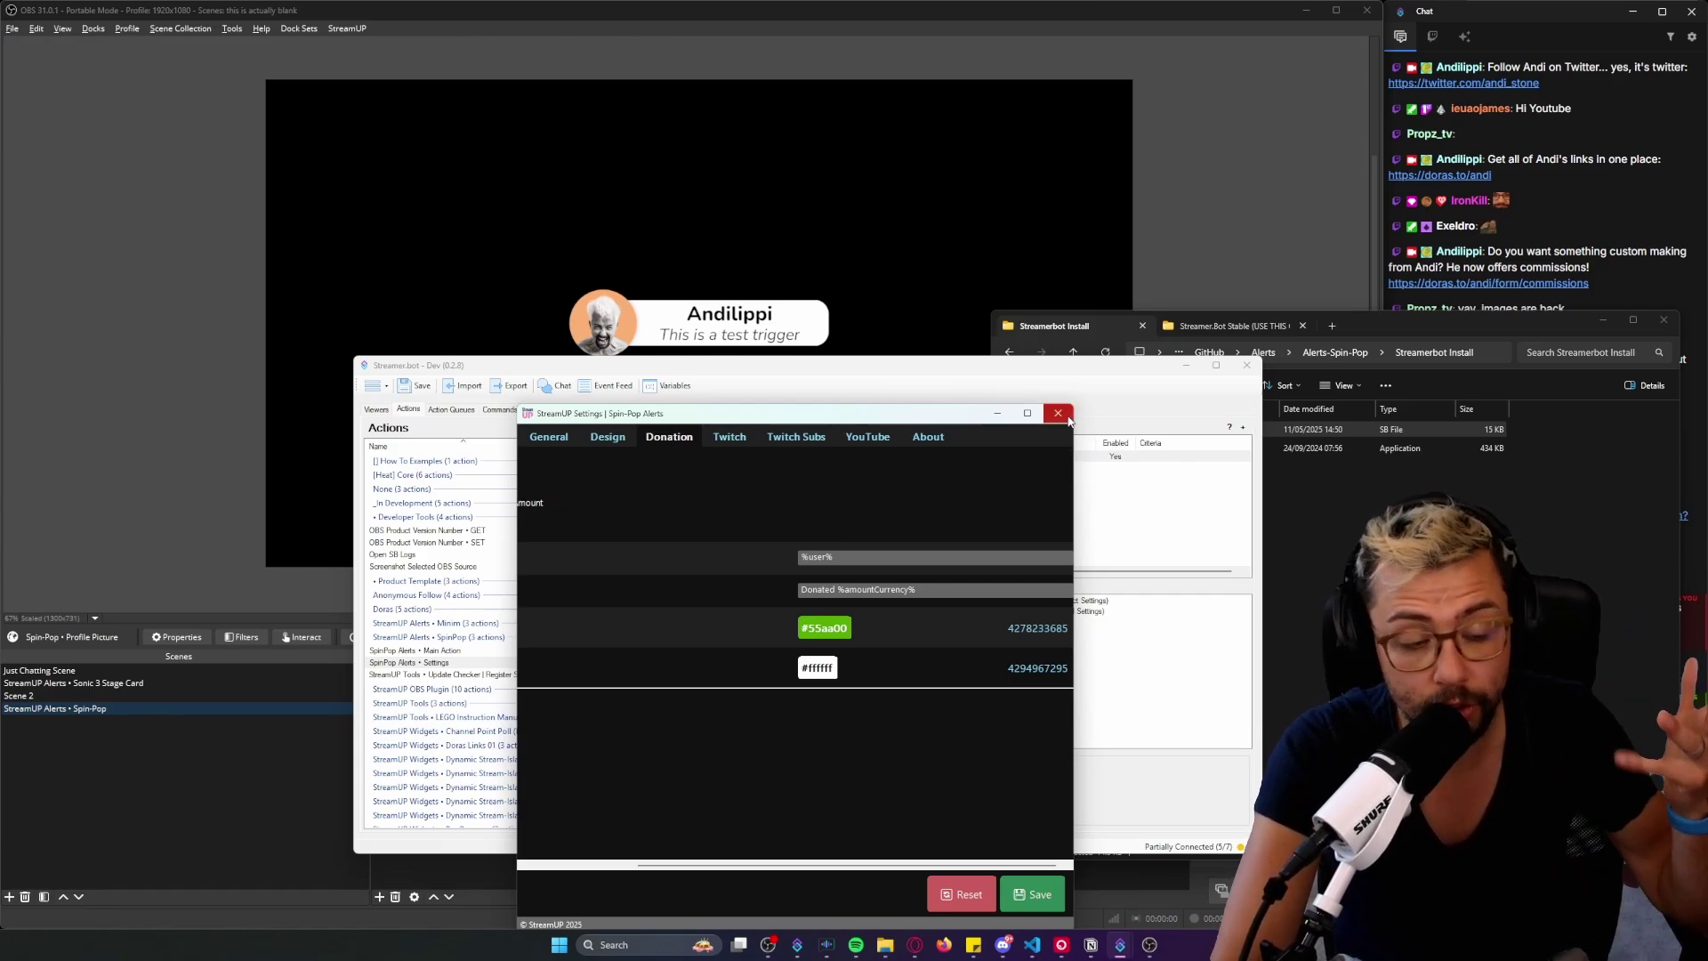
- Close StreamUP Settings and scroll the triggers of 'SpinPop Alerts • Main Action'
click(1058, 413)
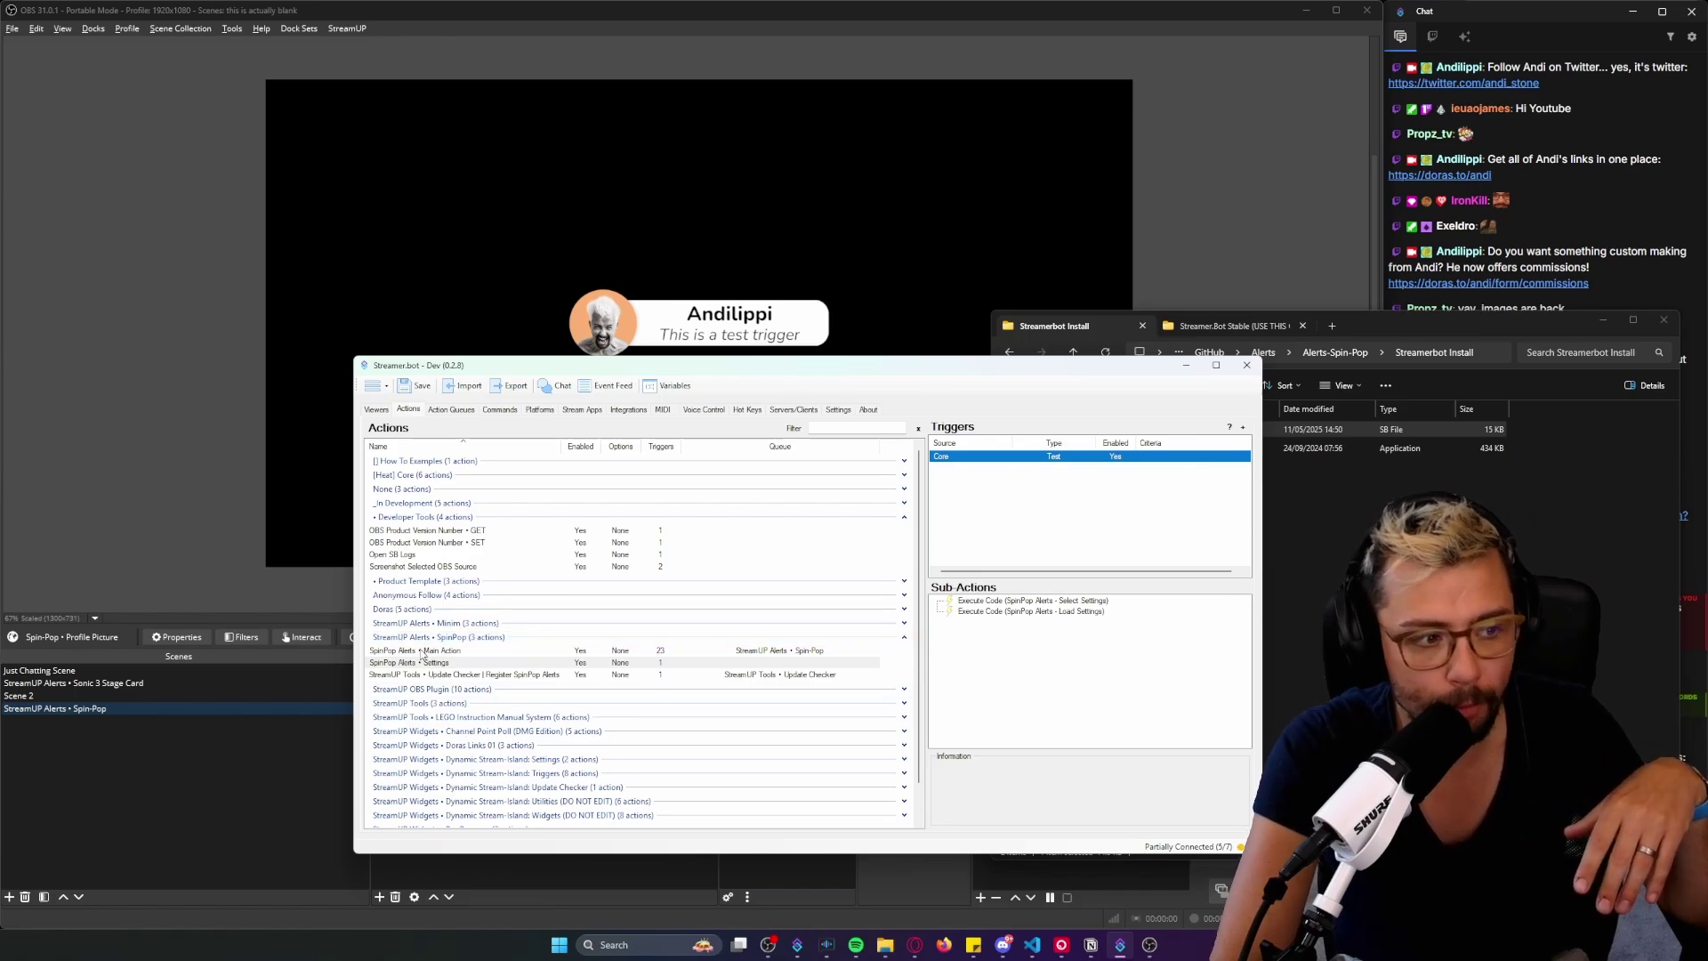
click(425, 650)
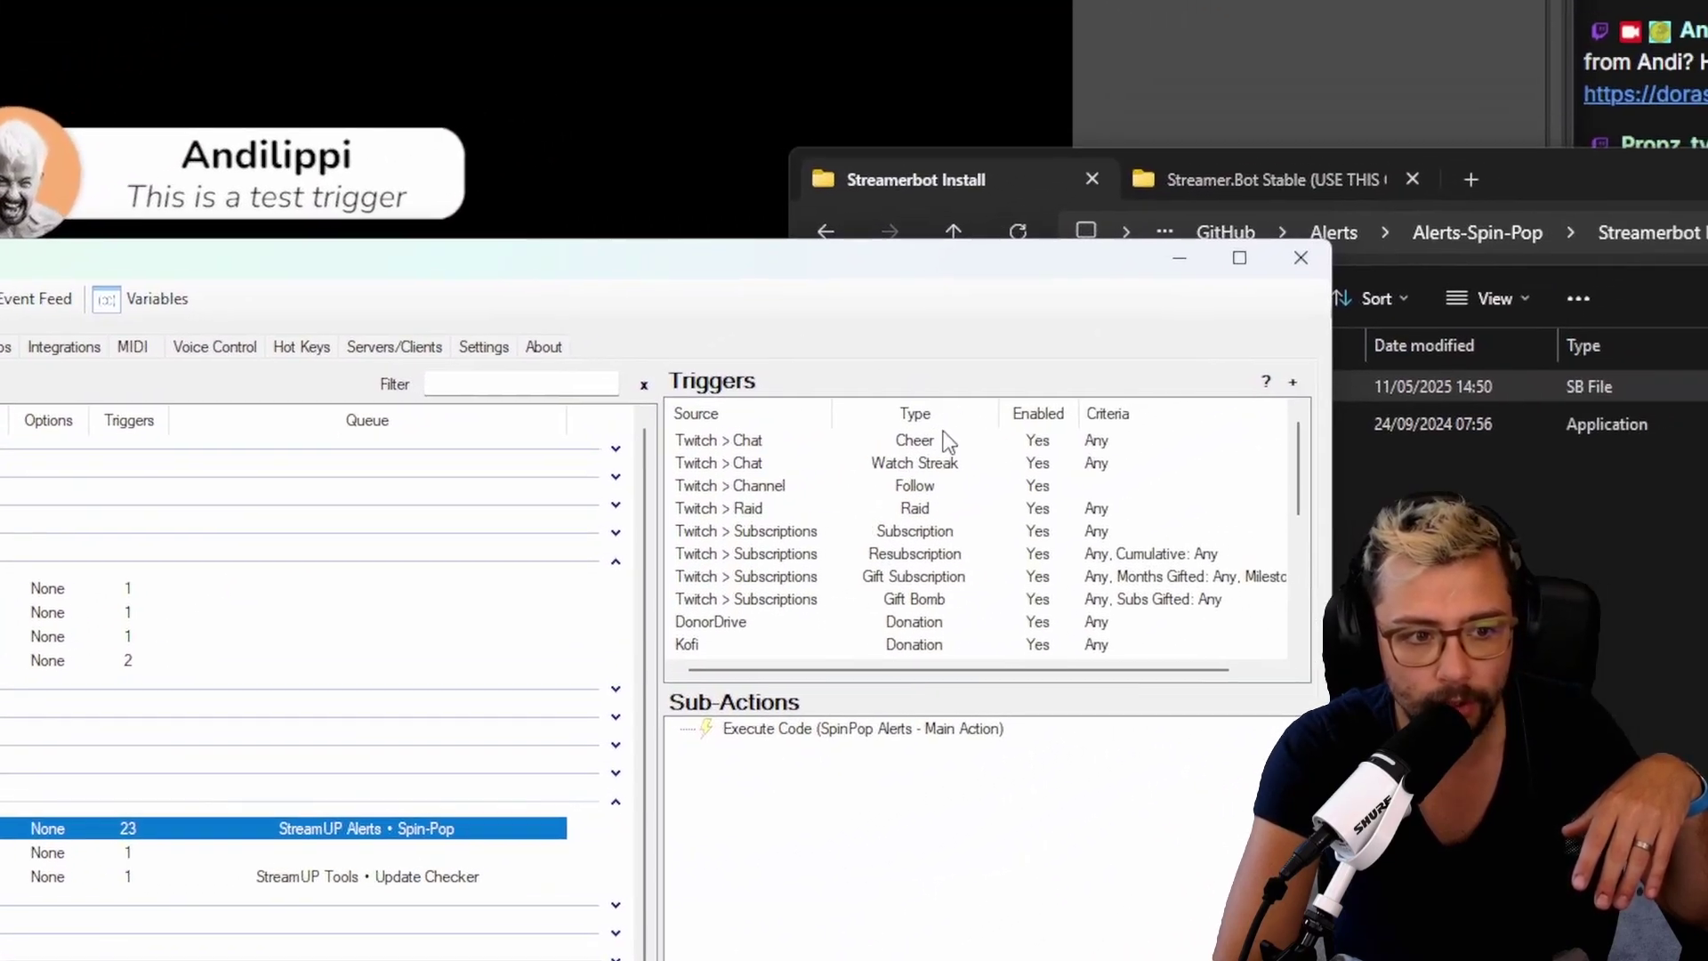
scroll(879, 495, down, 10)
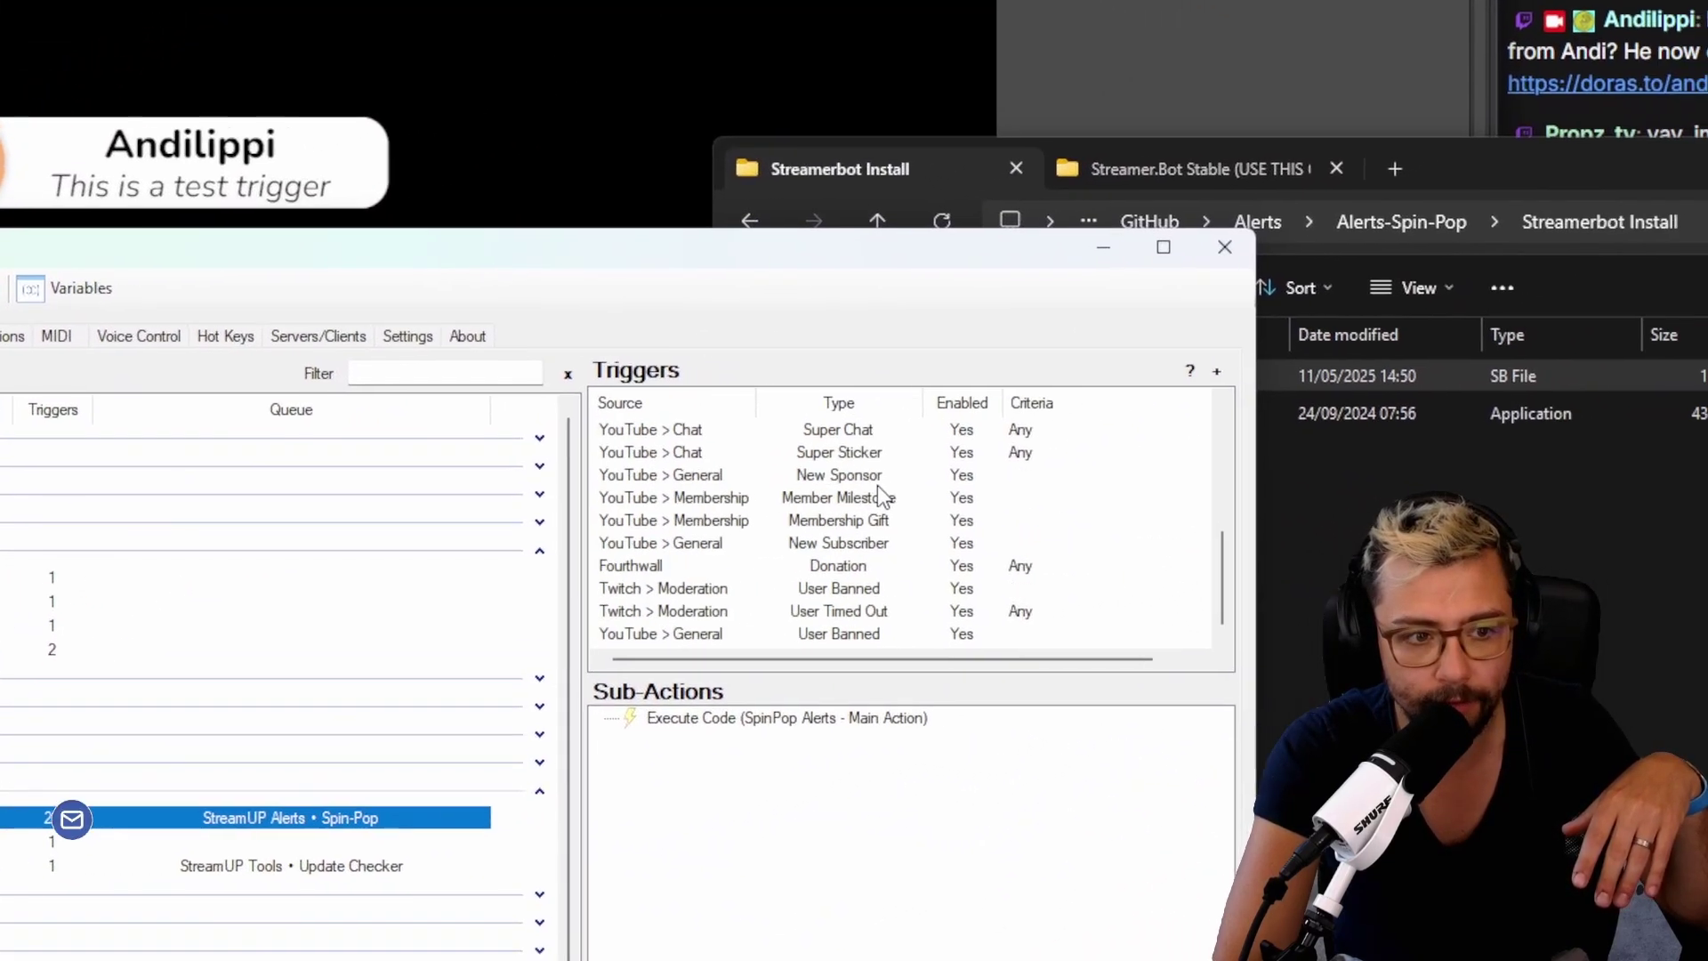
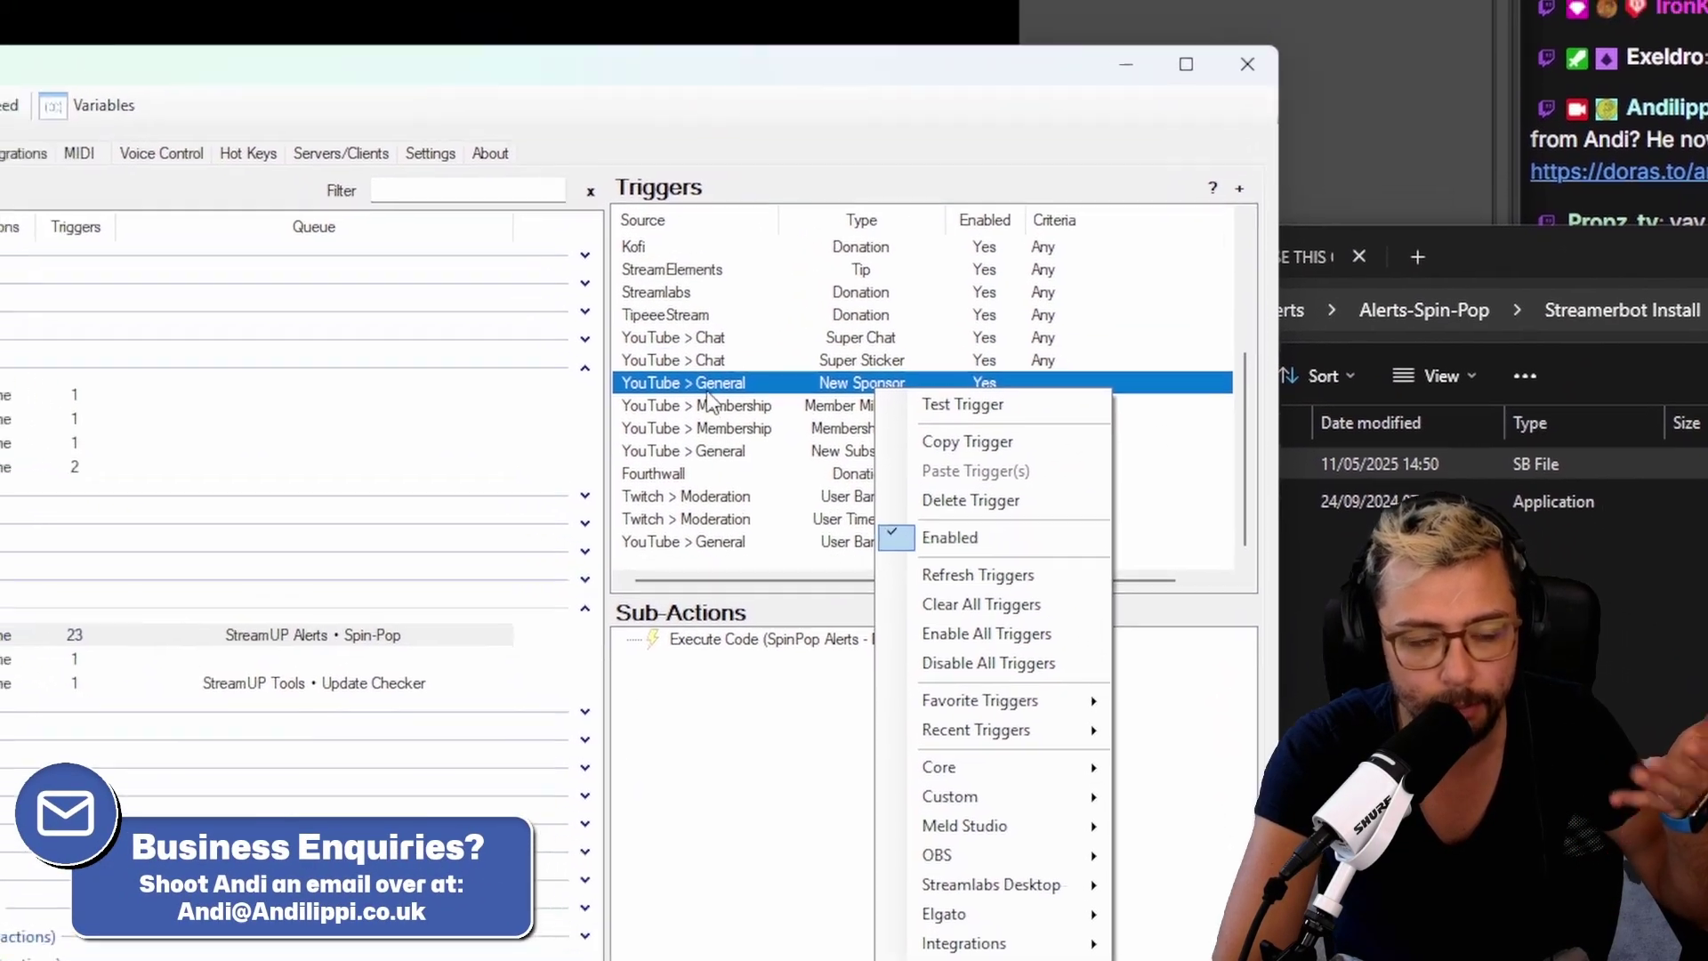
- Test-fire the YouTube New Sponsor trigger to show the 'This is a test trigger' Spin-Pop alert
right_click(866, 397)
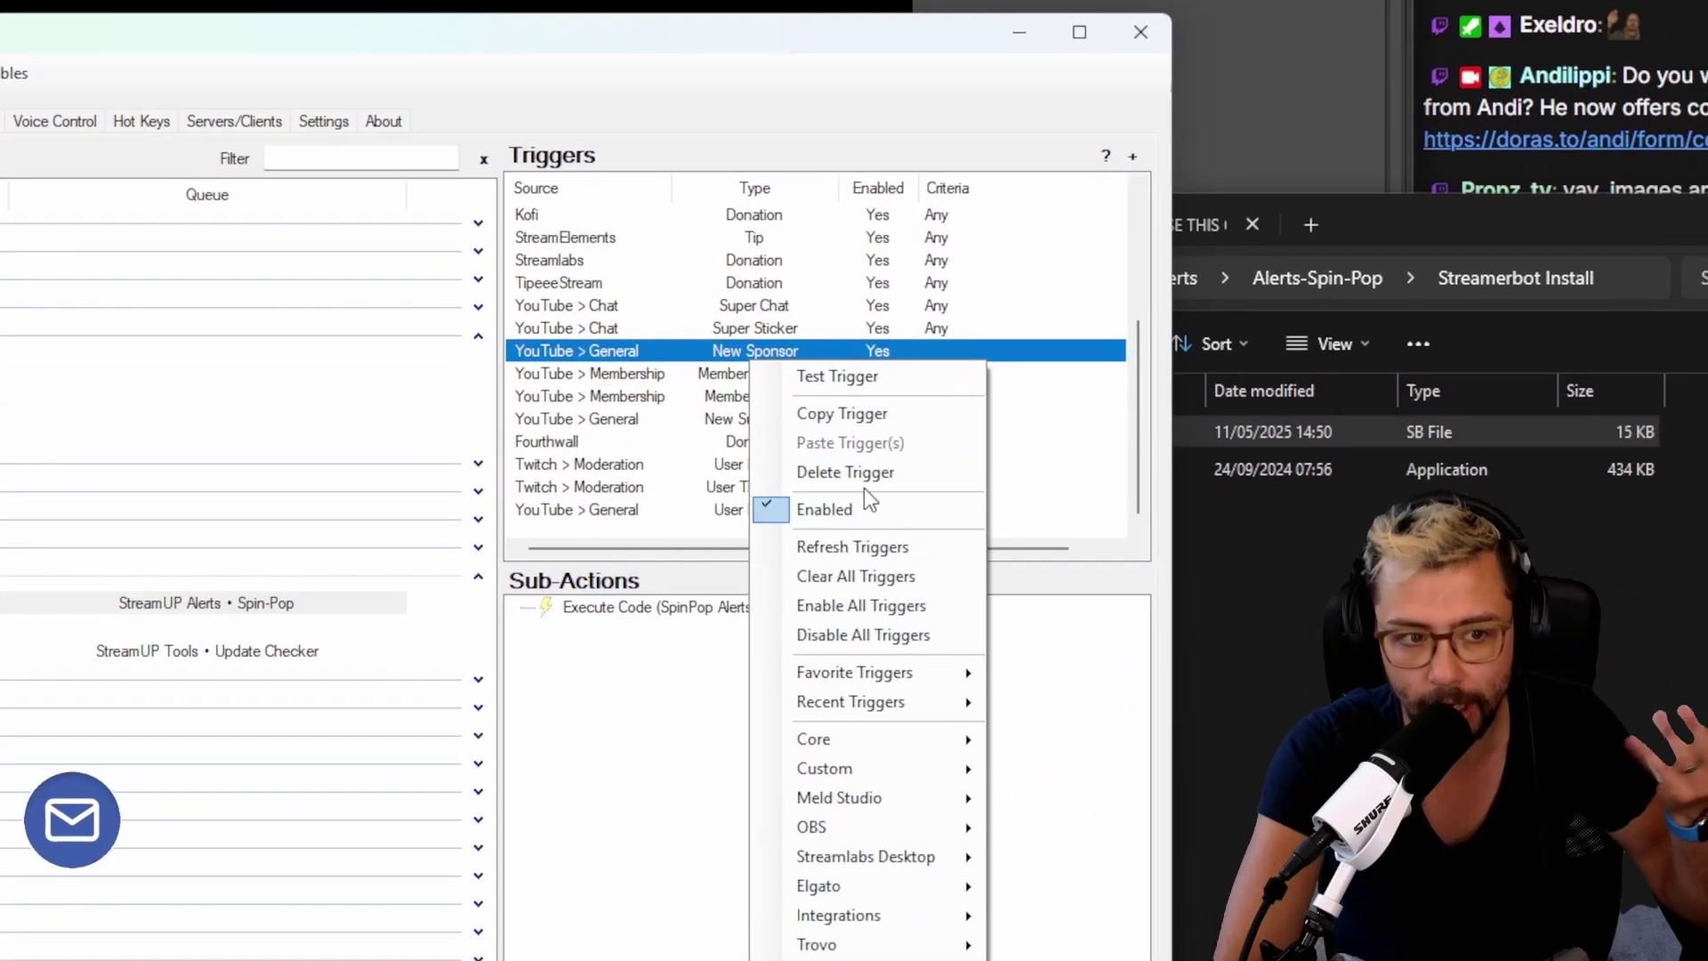
click(648, 426)
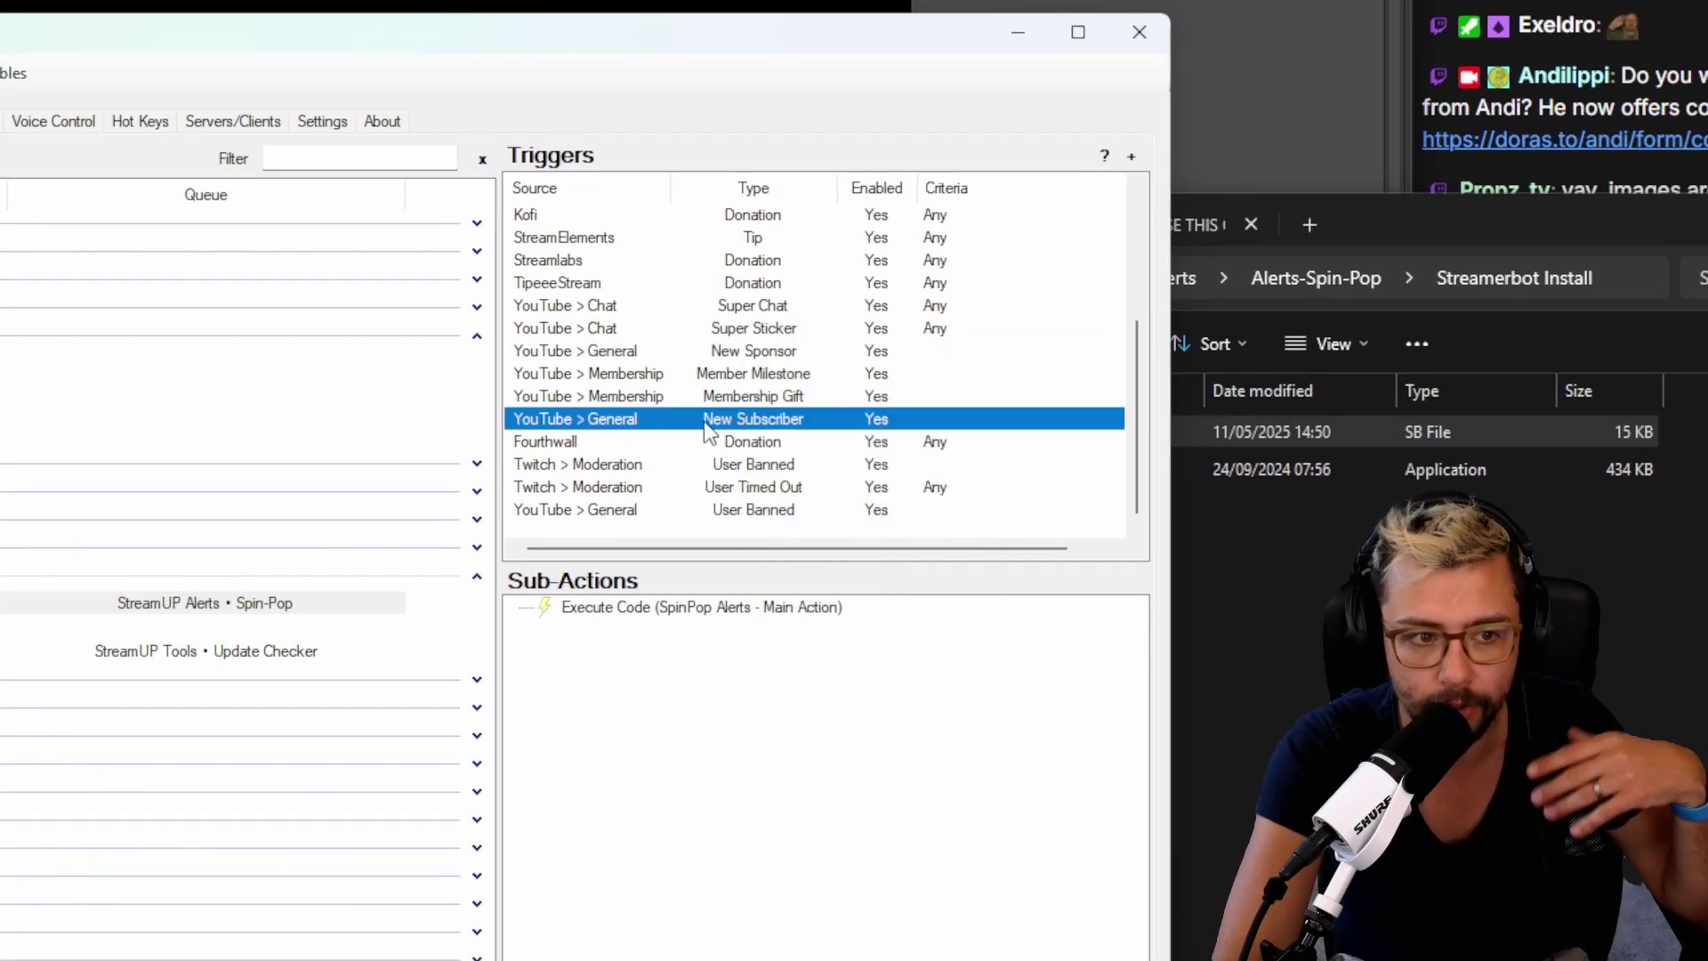
scroll(703, 419, up, 3)
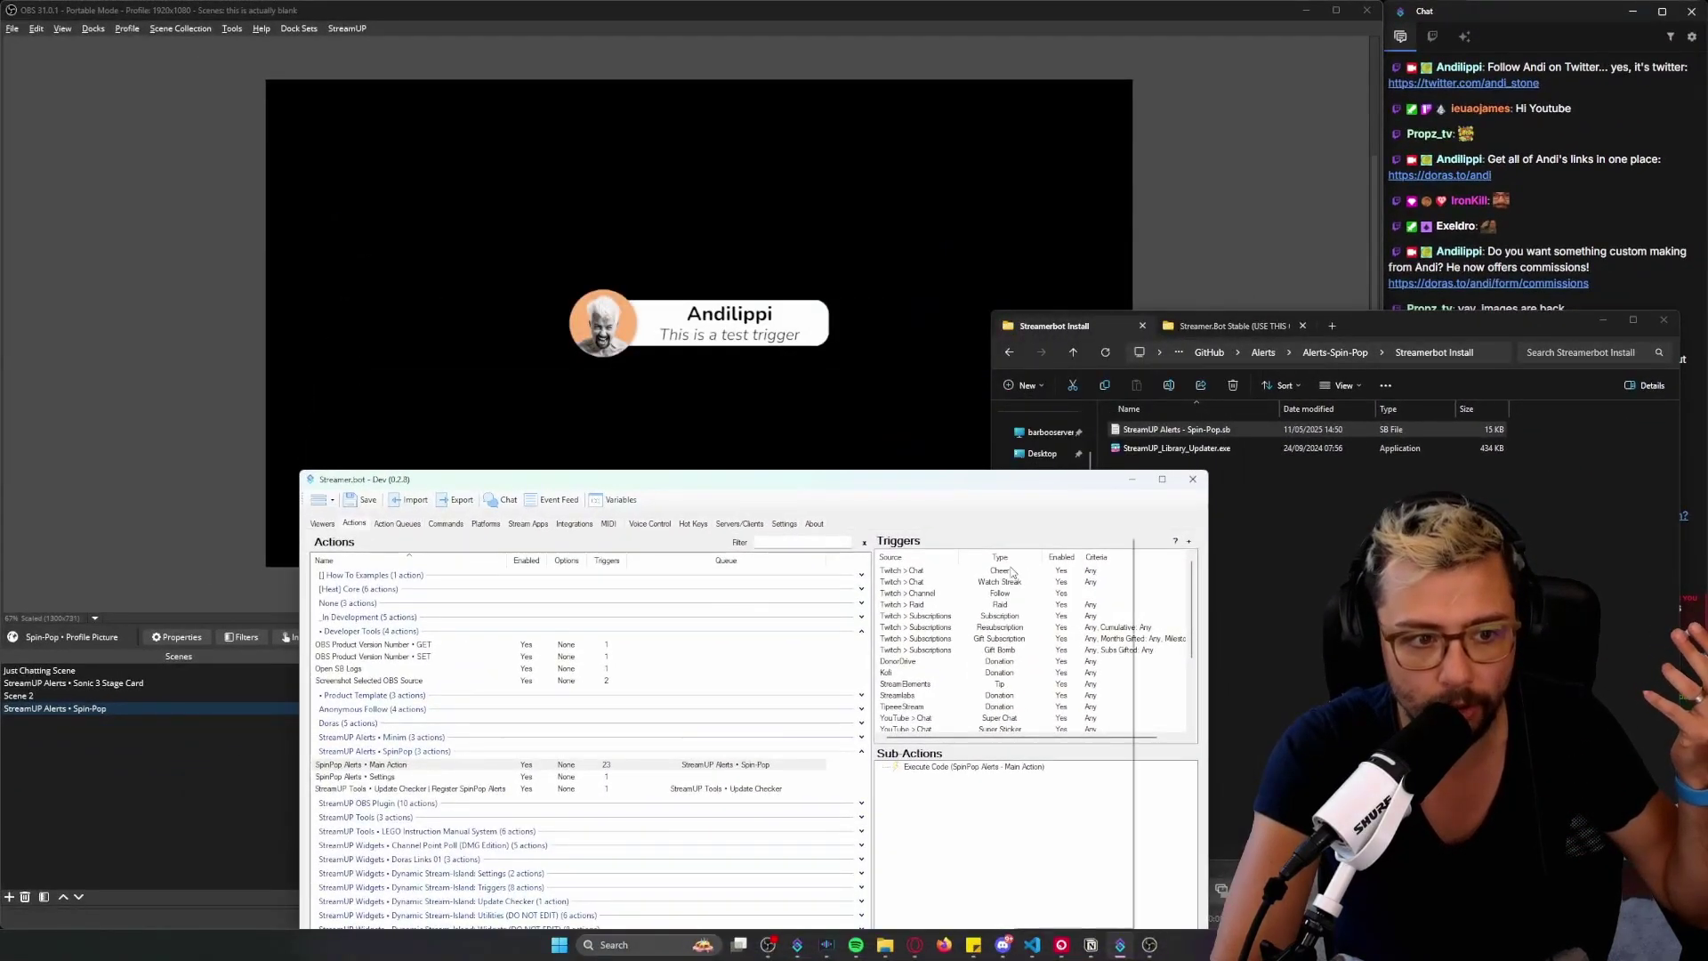
- Test-fire the Twitch Cheer, Follow and Gift Subscription triggers one after another
right_click(1011, 571)
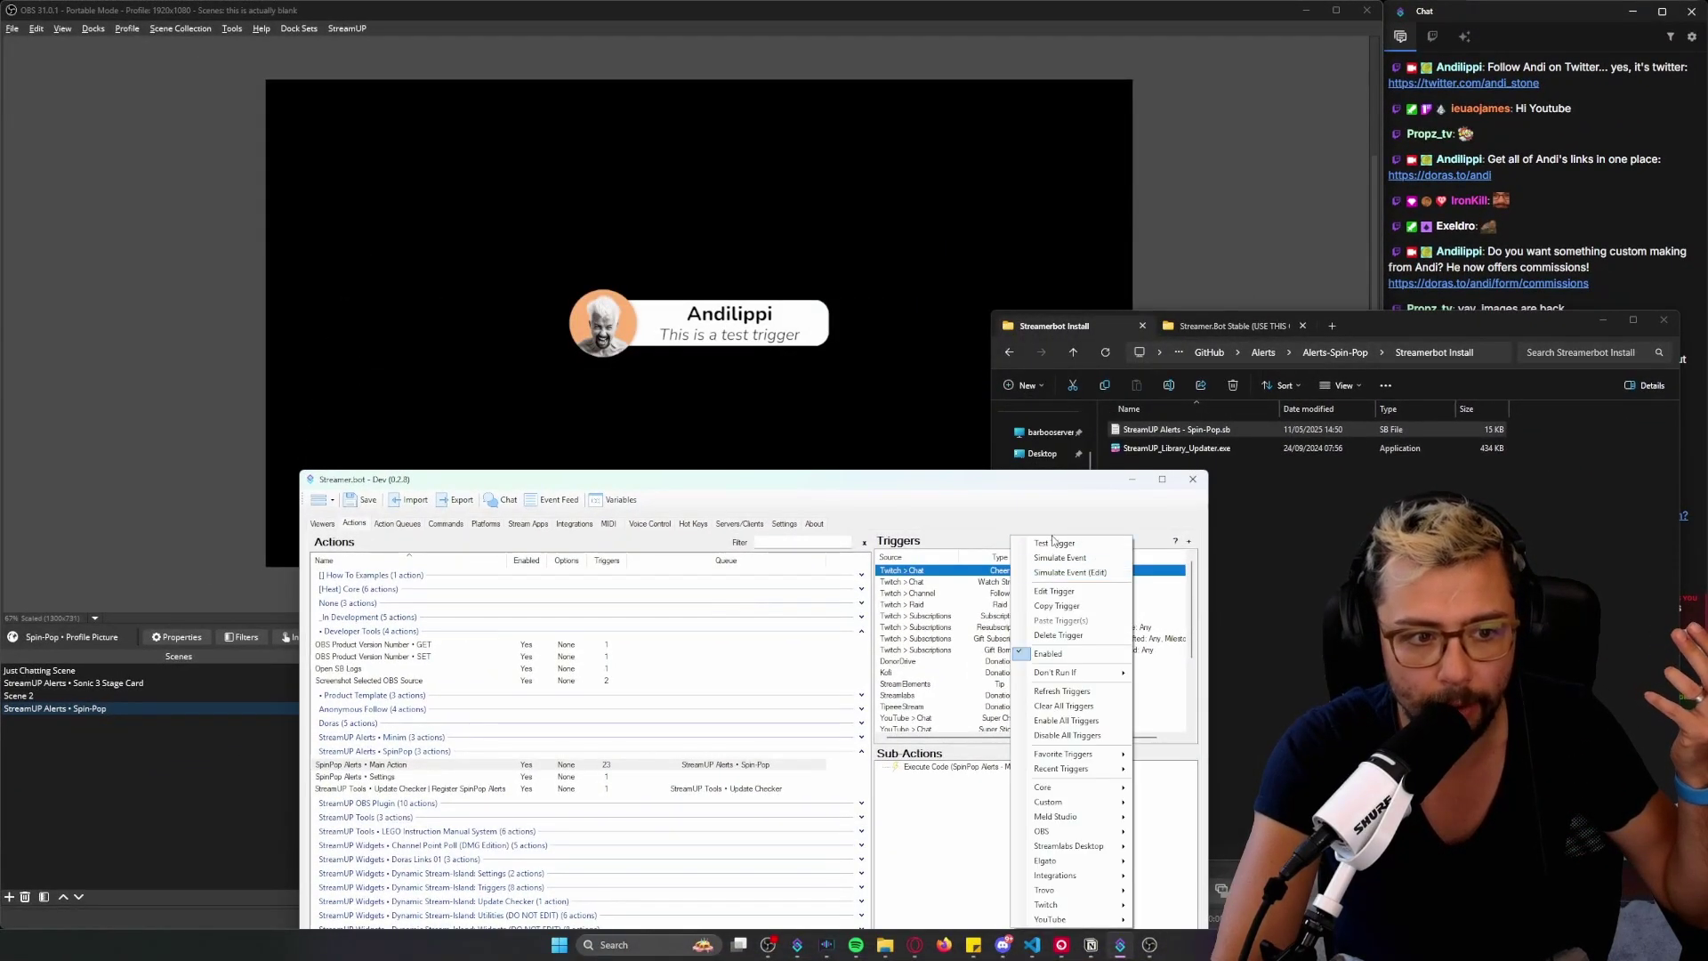
click(1054, 545)
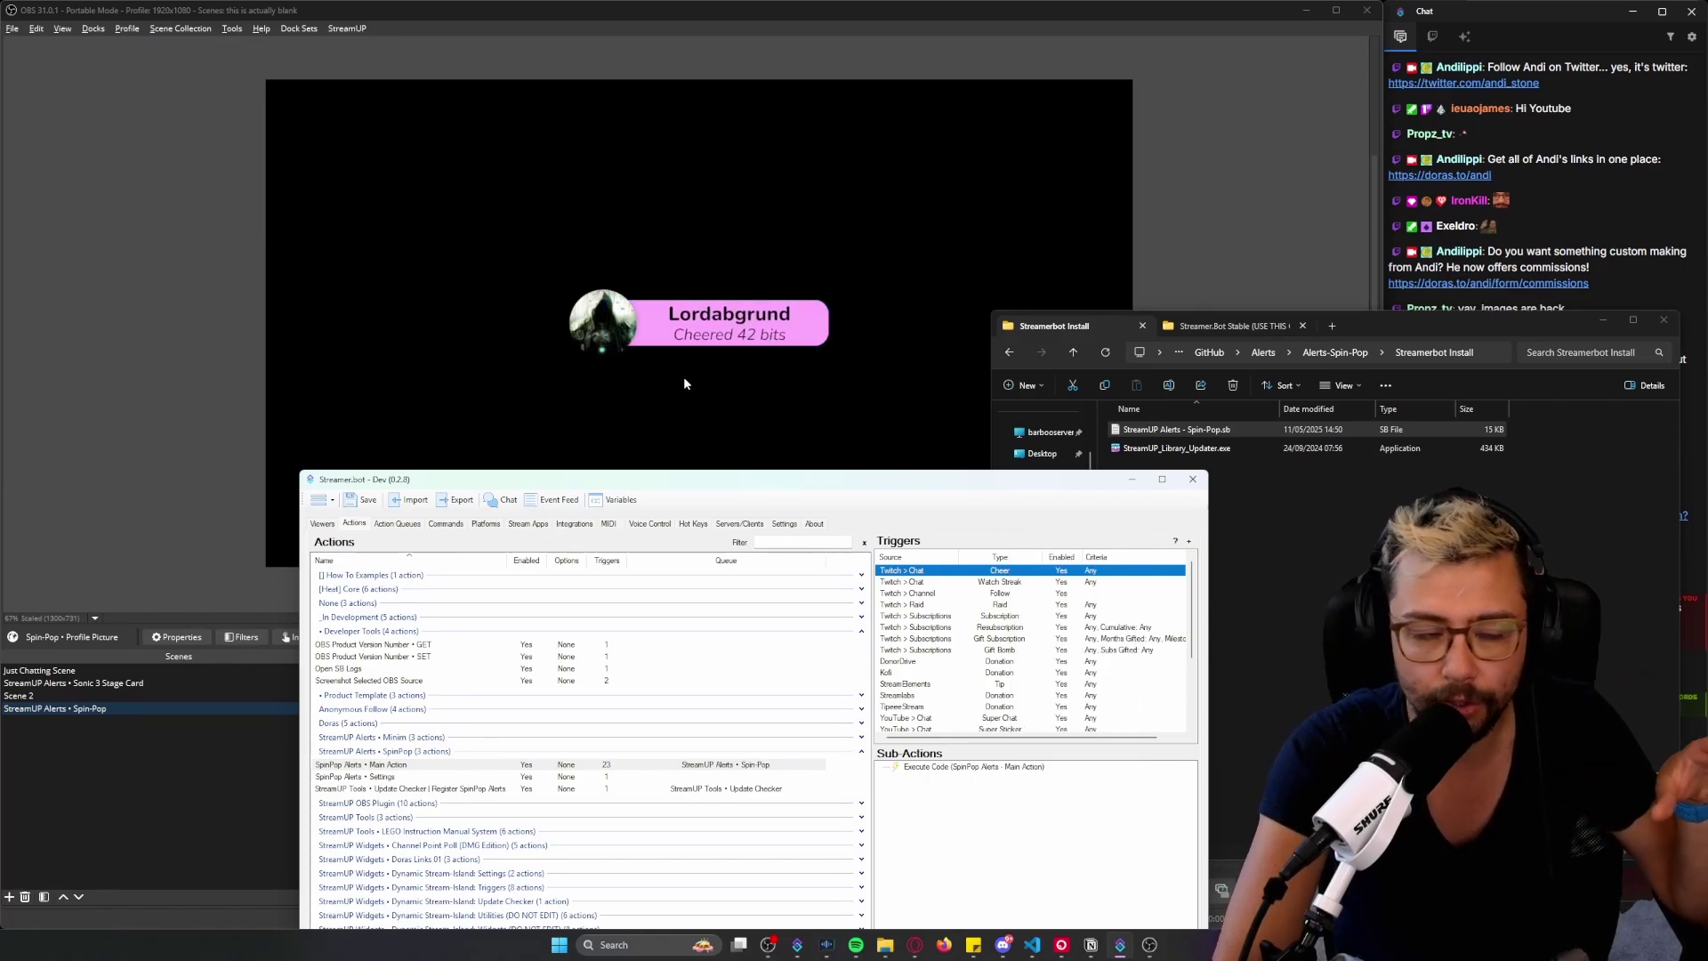
right_click(978, 593)
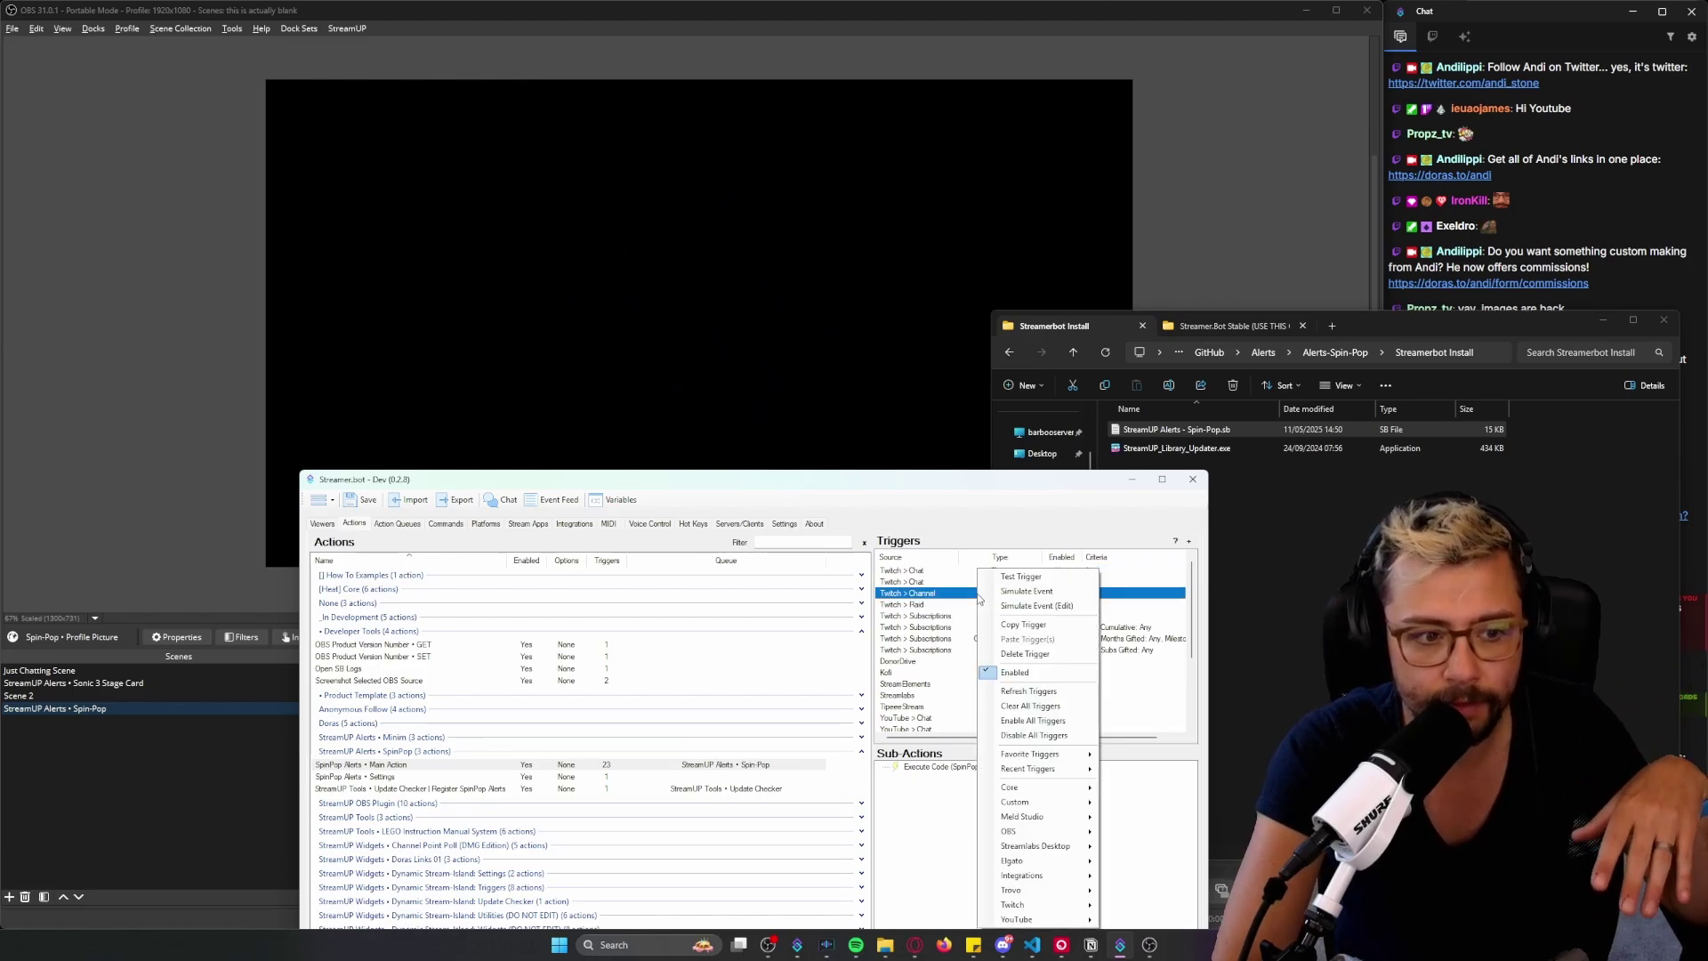
click(1014, 582)
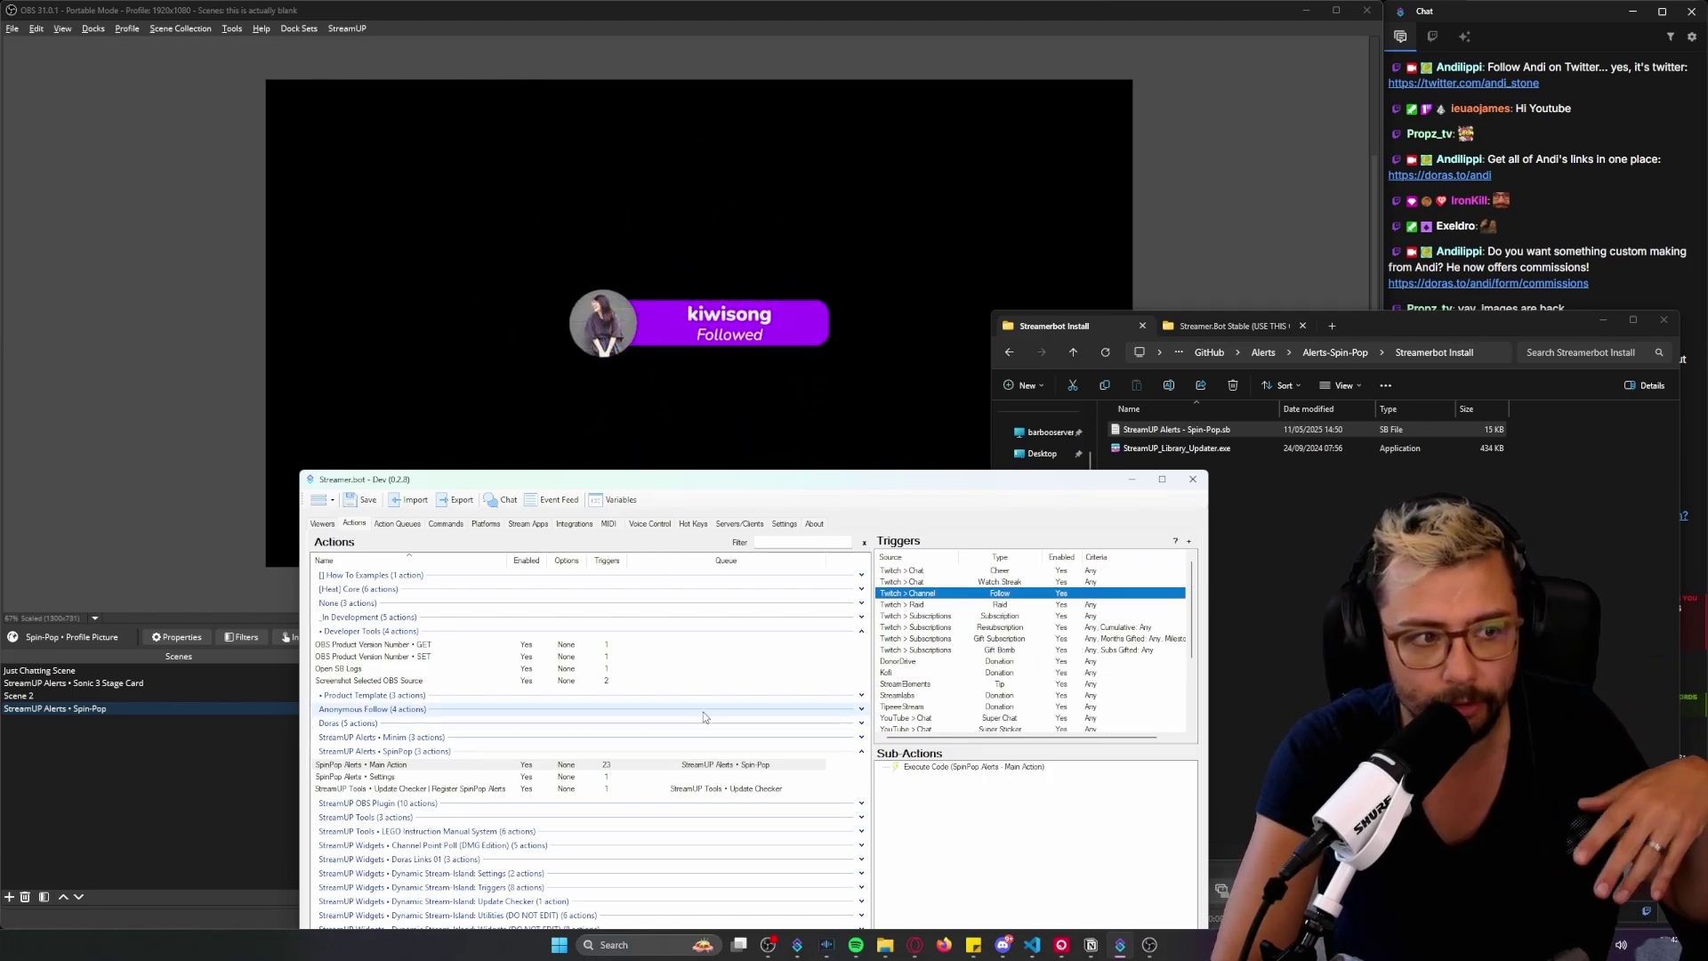
right_click(989, 639)
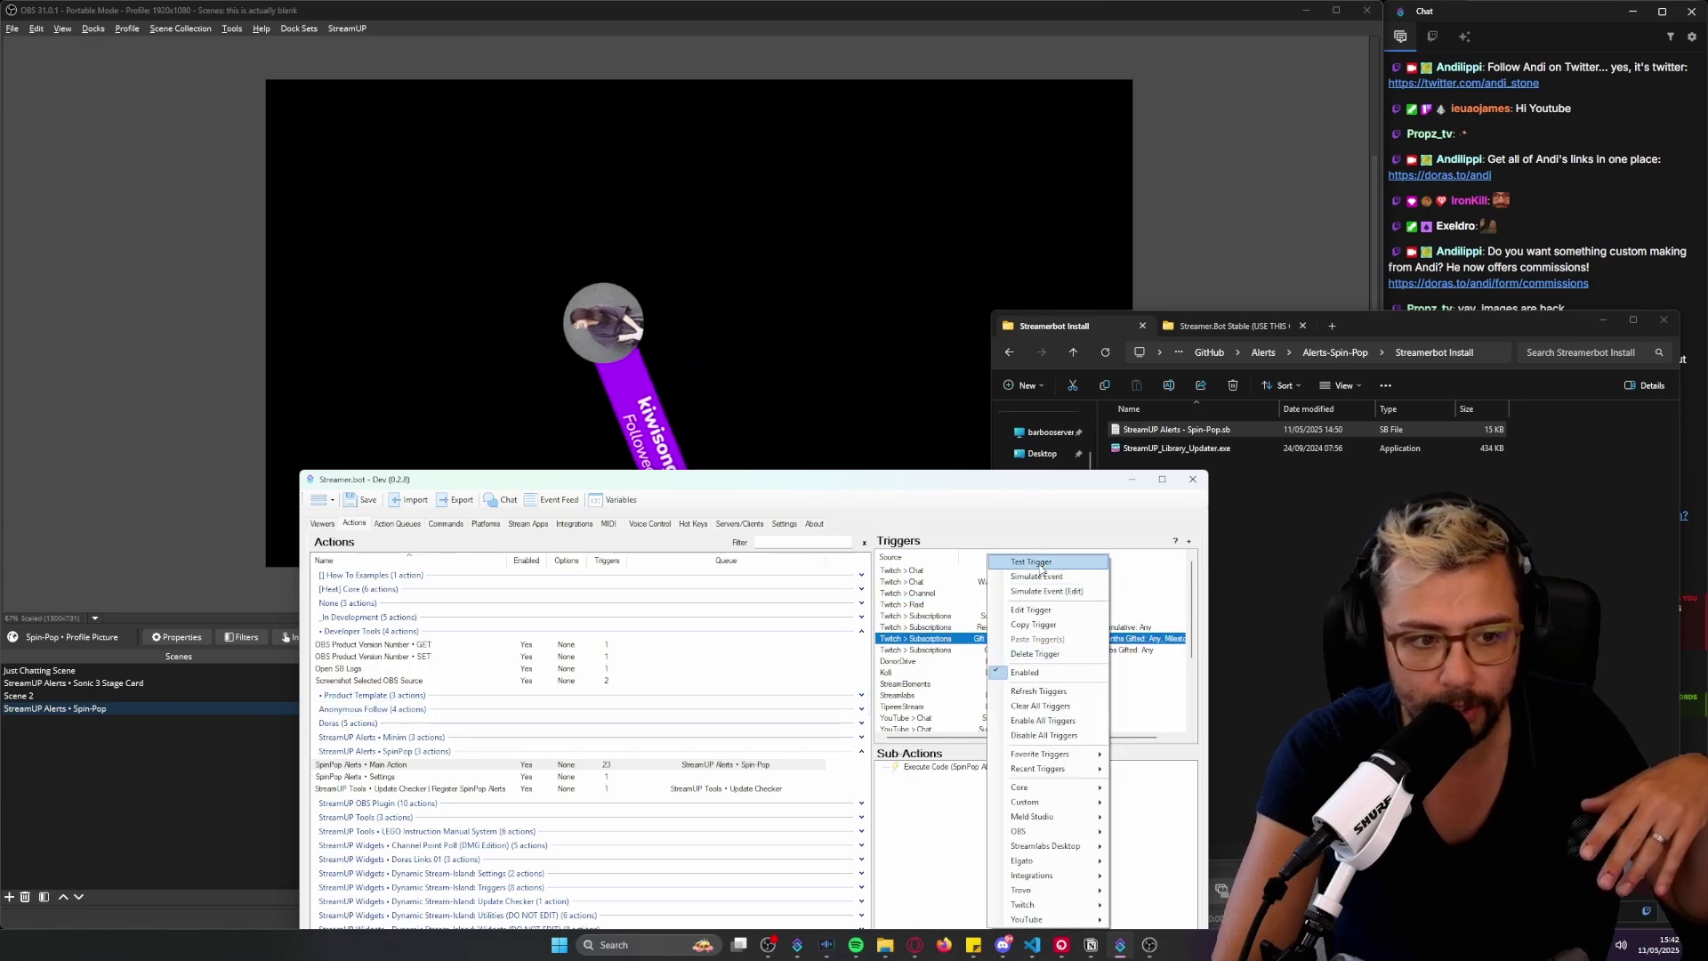
click(1032, 562)
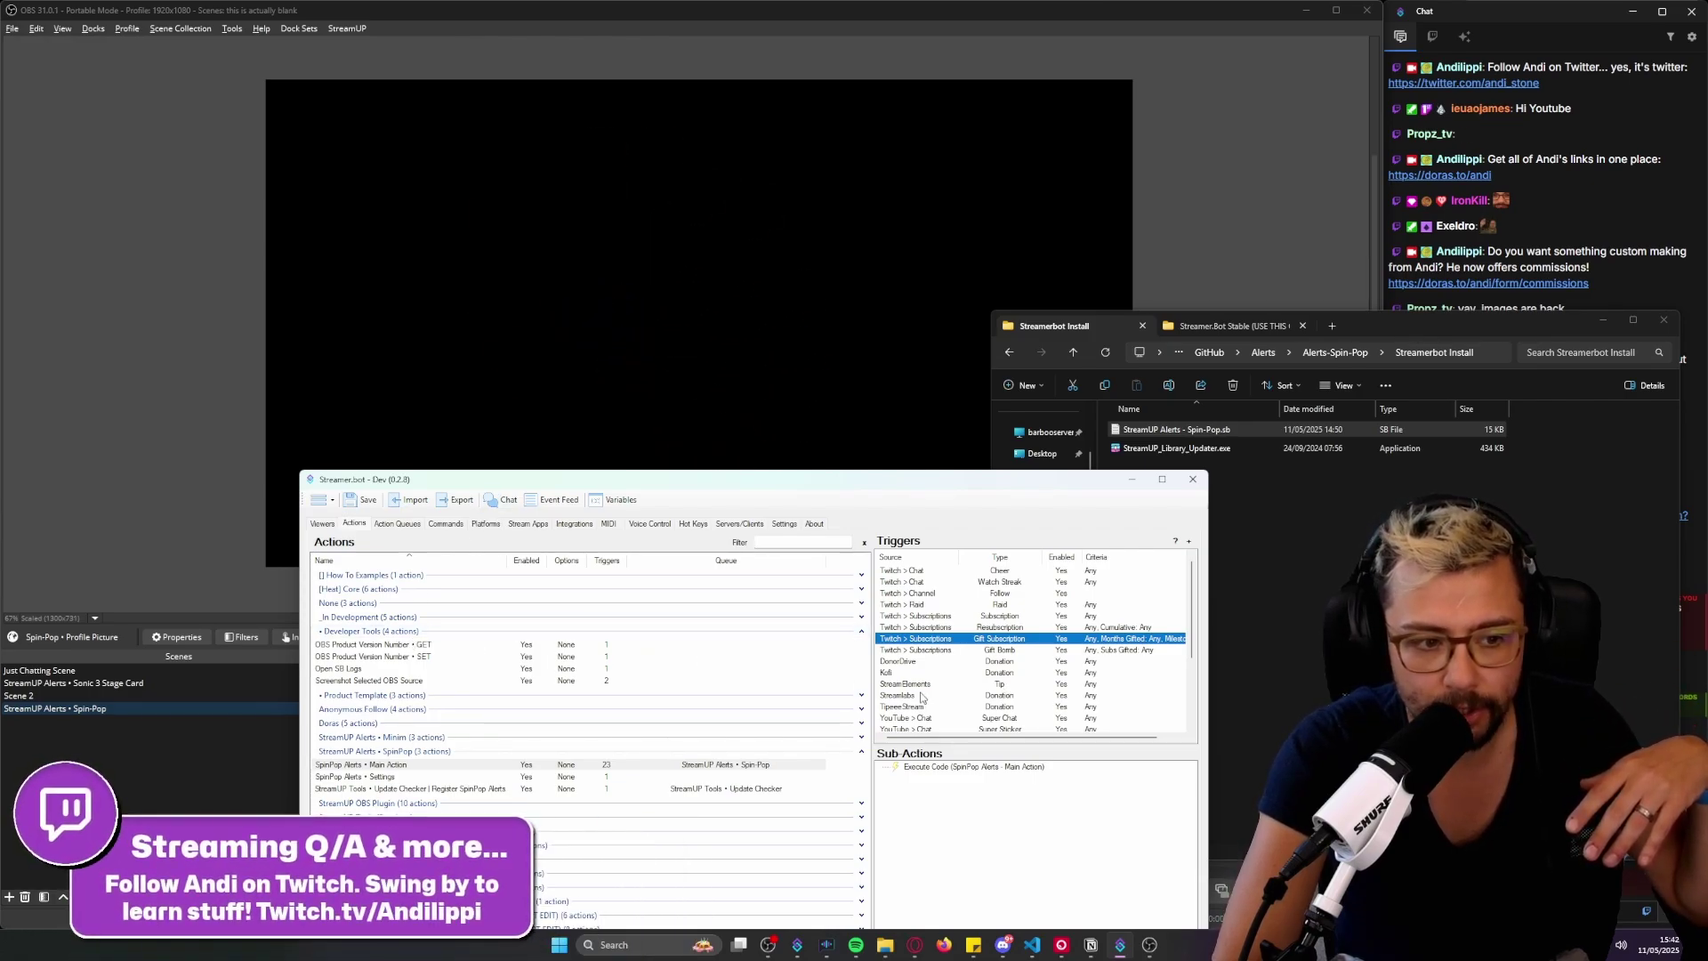
- Test-fire the YouTube Super Chat trigger for a £31.57 alert, then switch to OBS Studio
scroll(960, 676, down, 3)
right_click(992, 617)
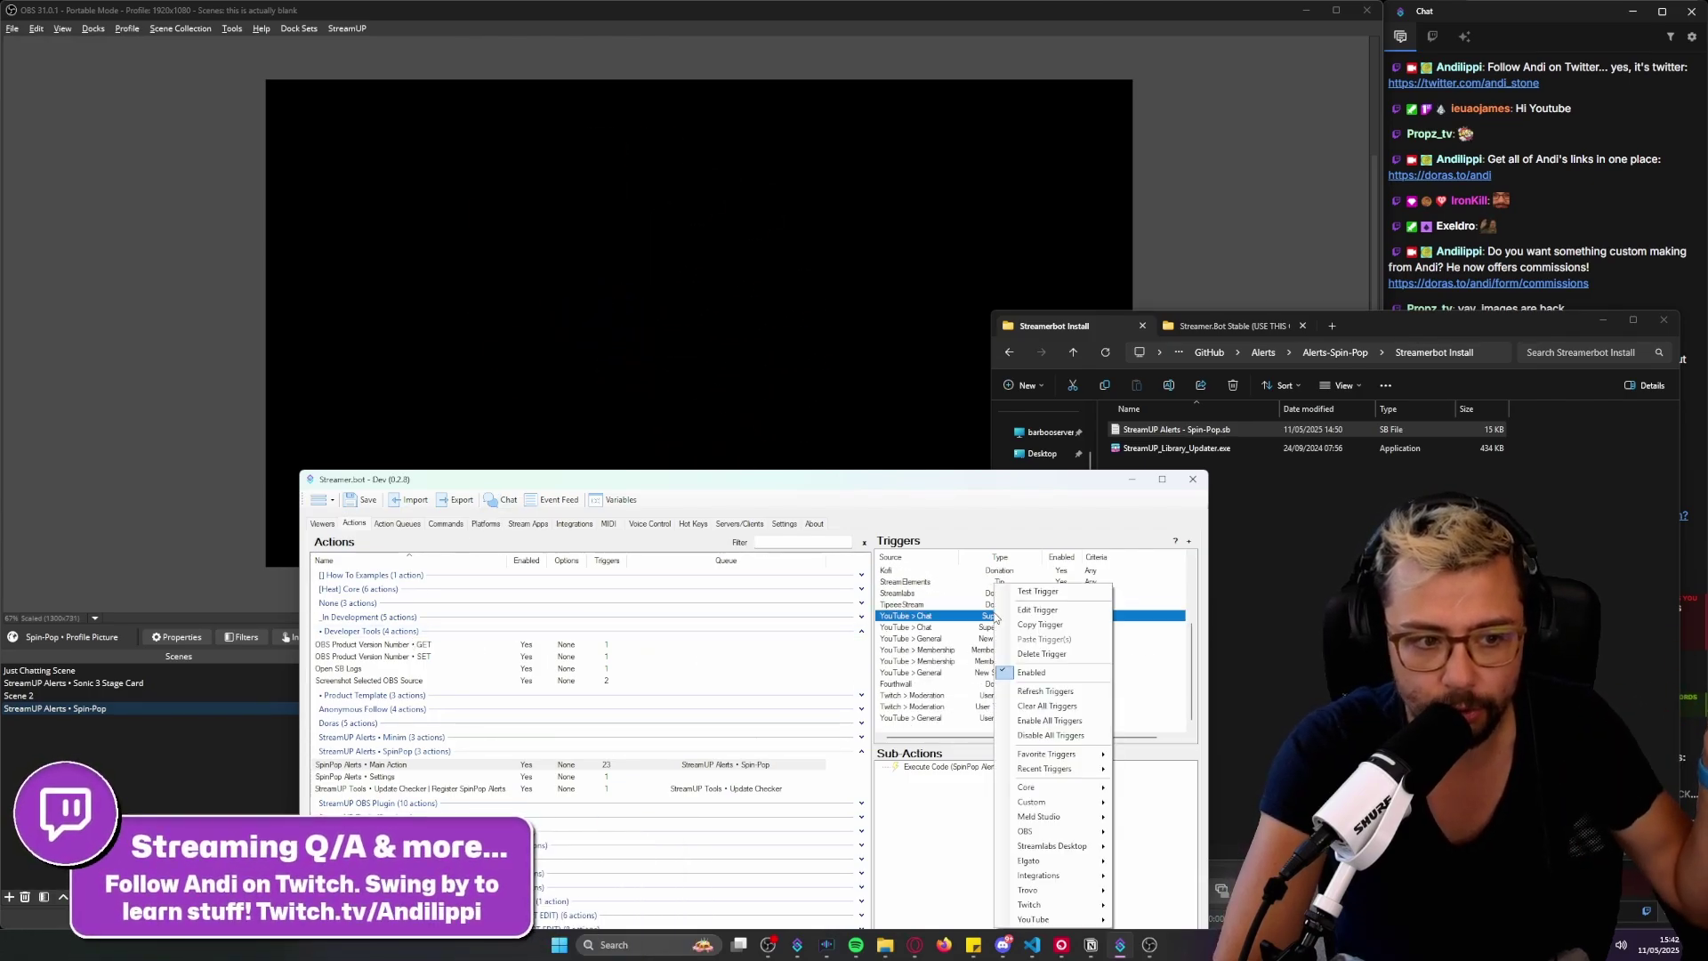
click(1037, 591)
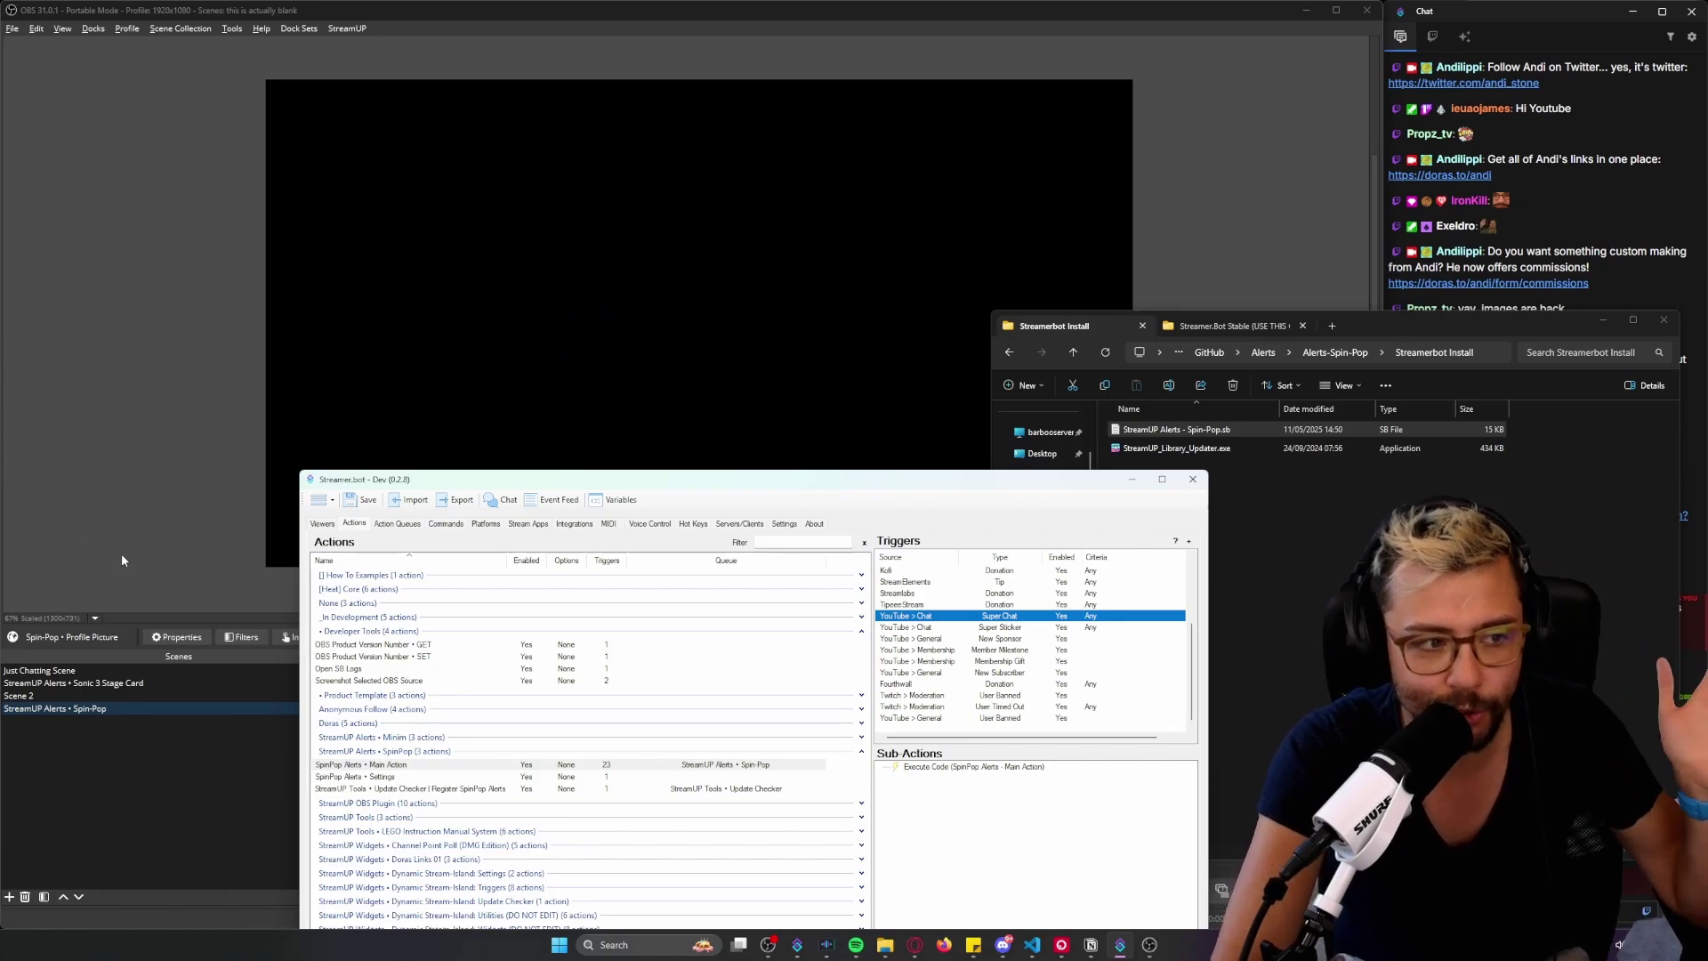
click(122, 706)
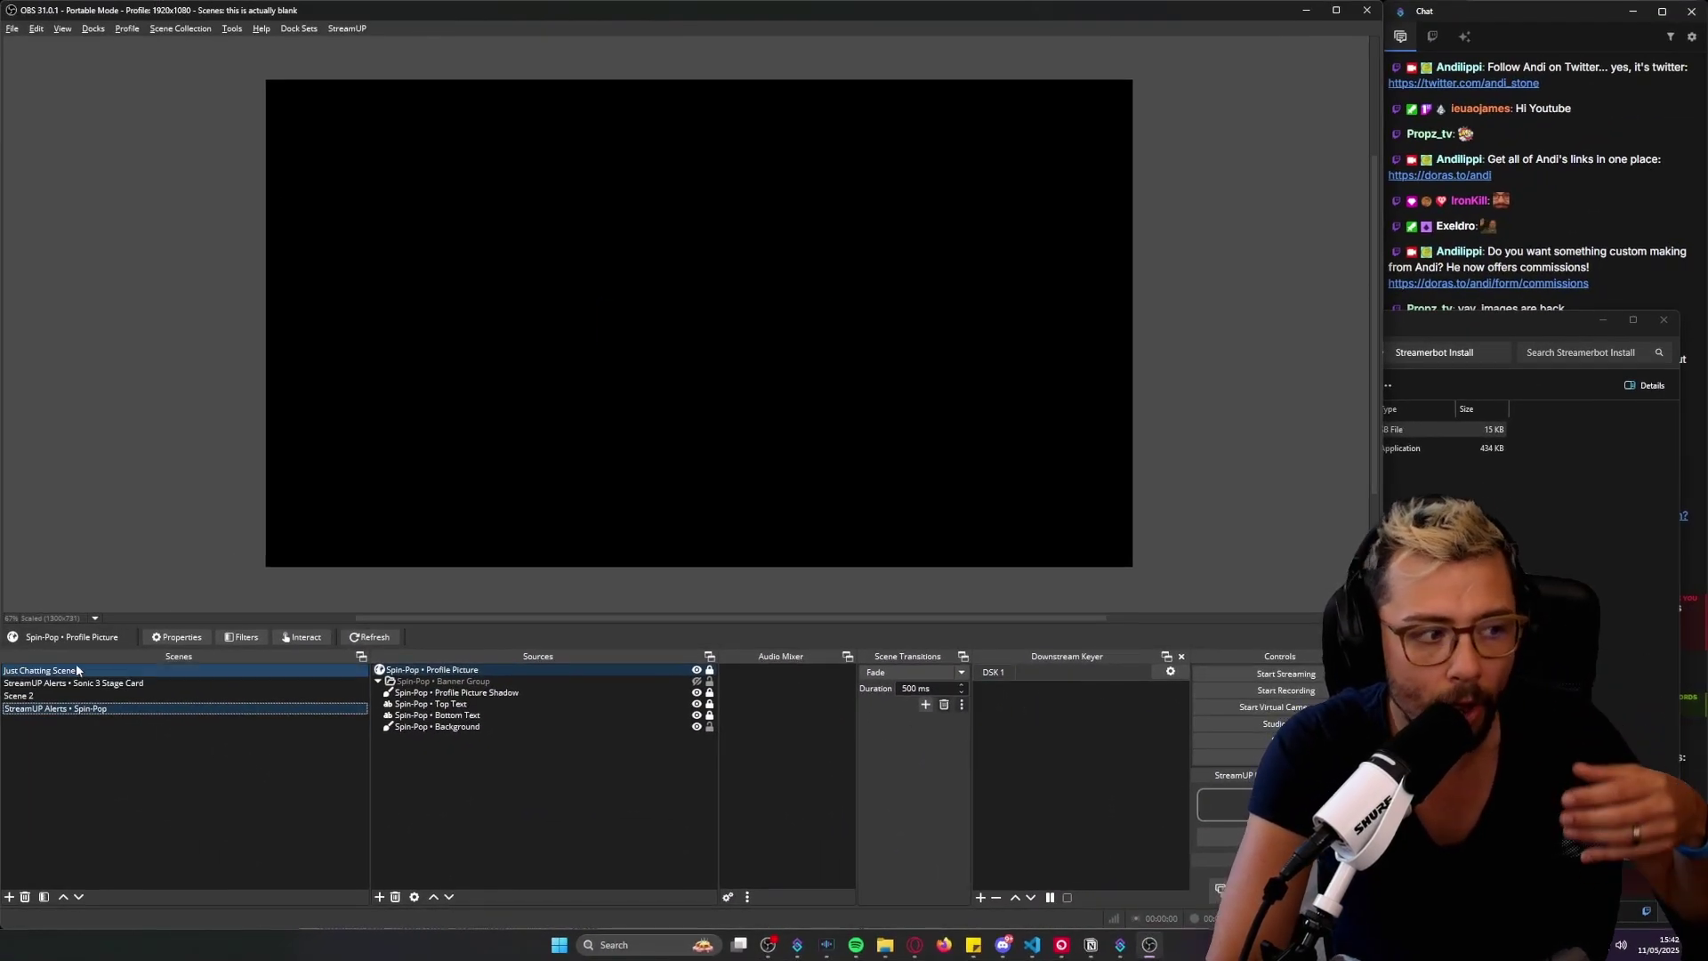
- In Just Chatting Scene, add a Scene source using the existing StreamUP Alerts • Spin-Pop scene
click(77, 672)
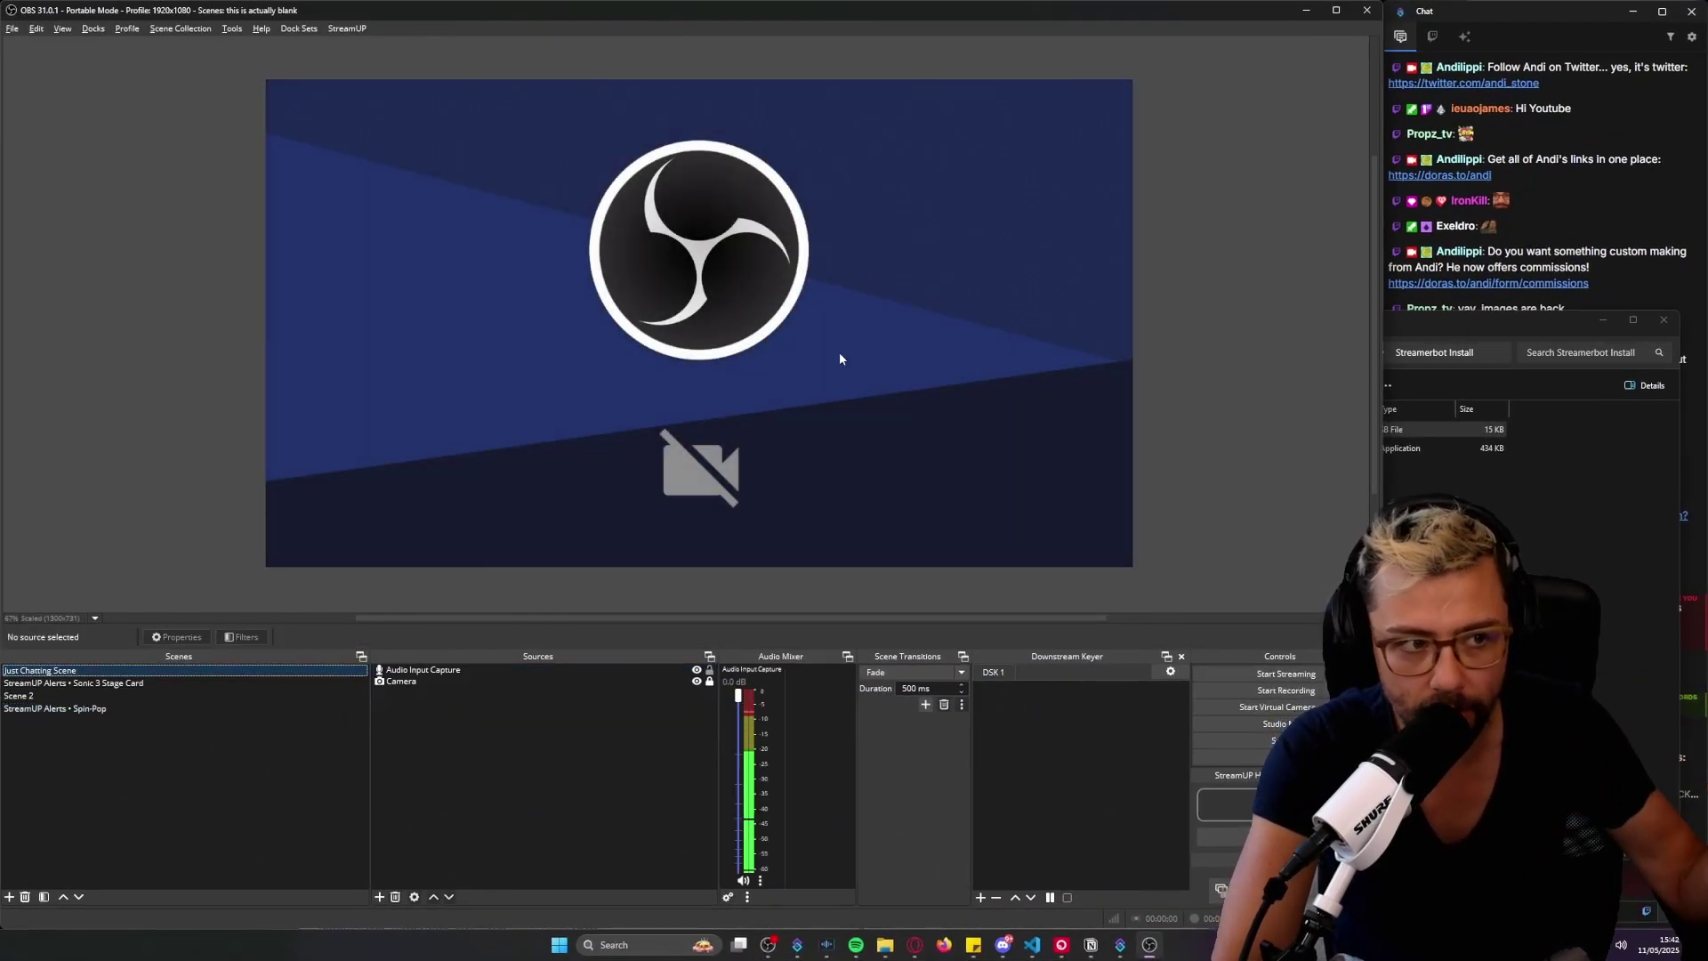
right_click(425, 713)
mouse_move(471, 726)
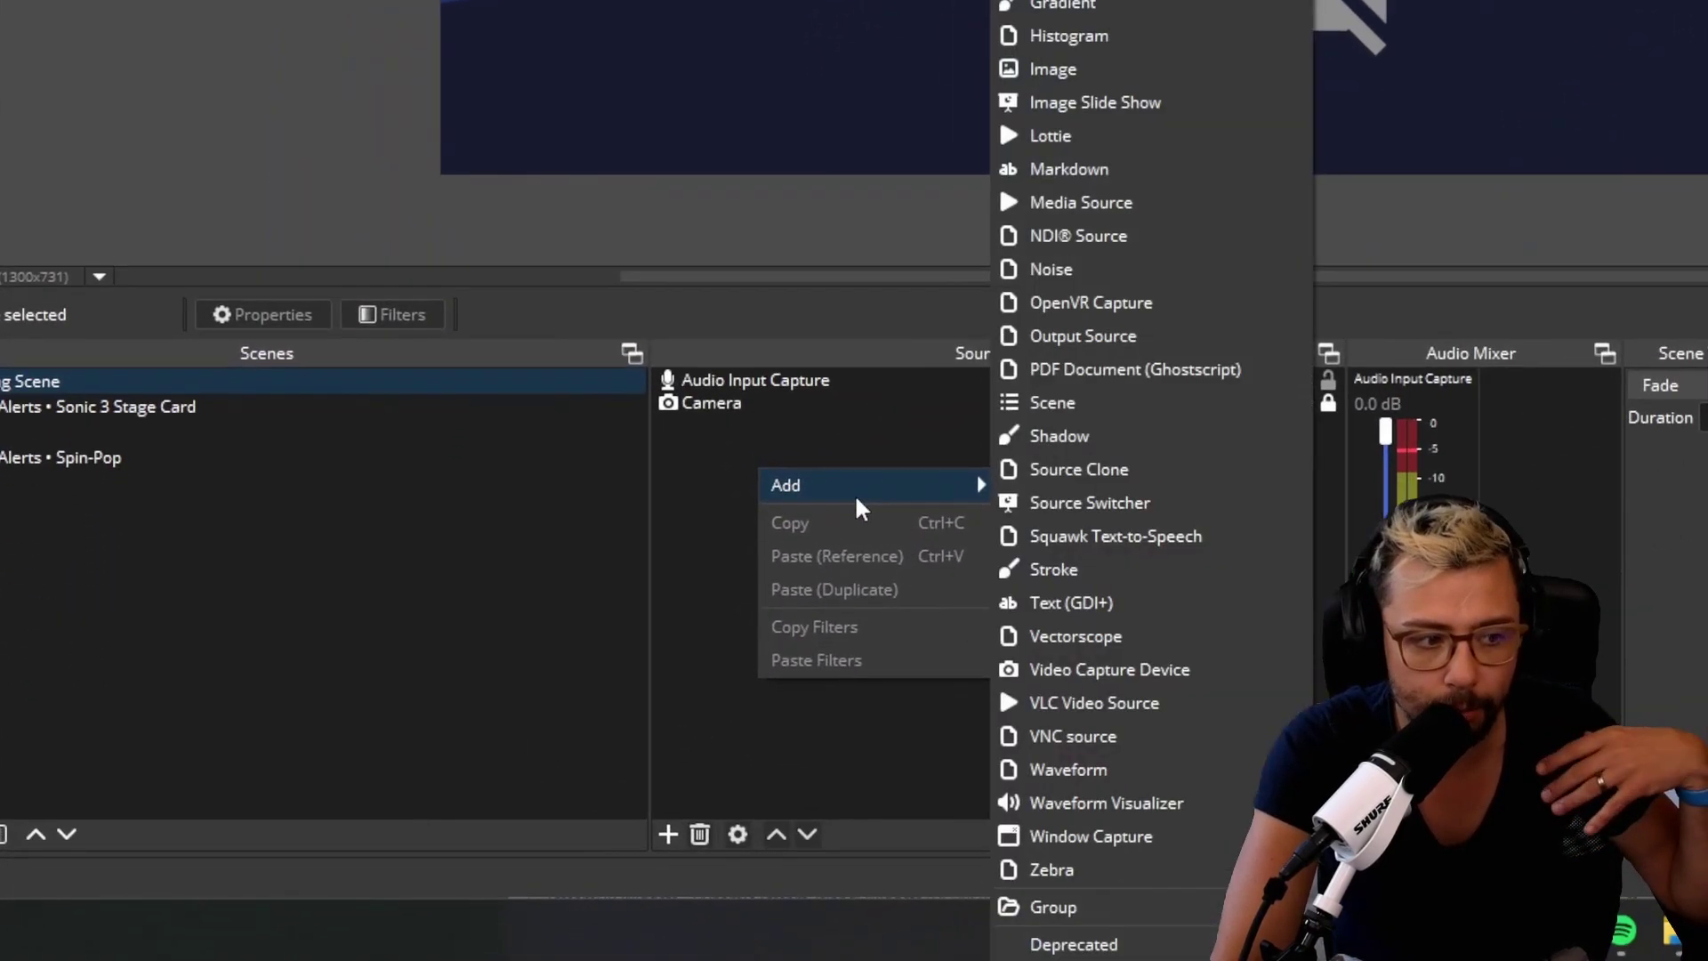
click(1094, 402)
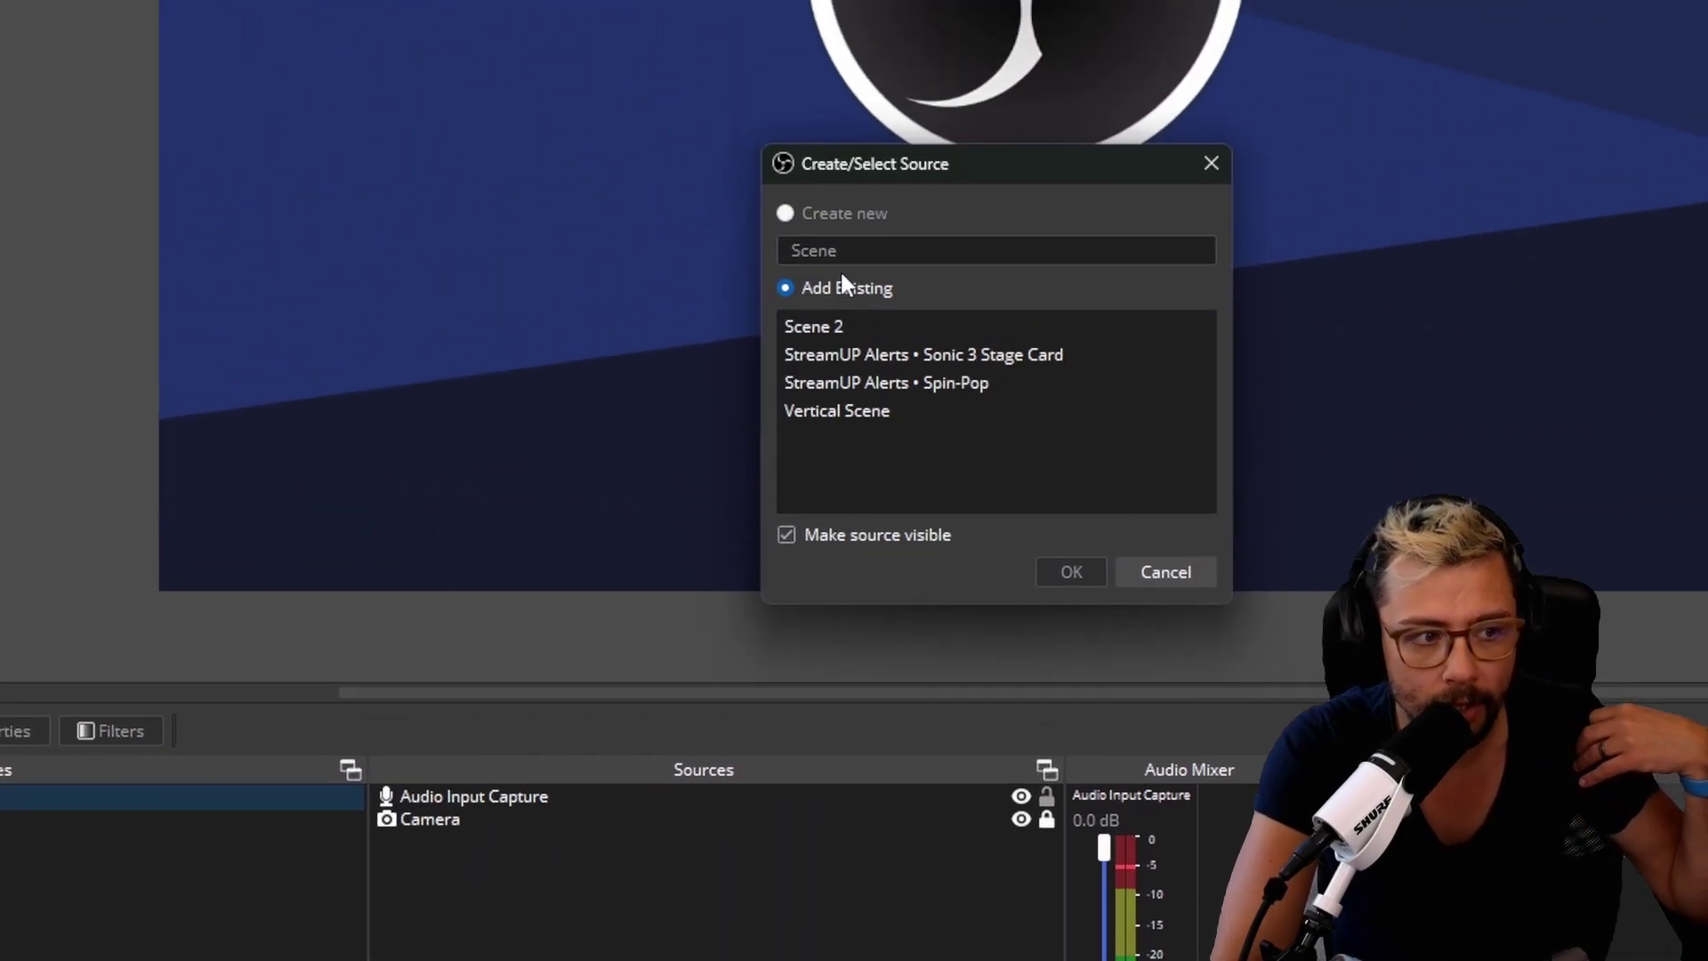
click(912, 397)
click(1067, 576)
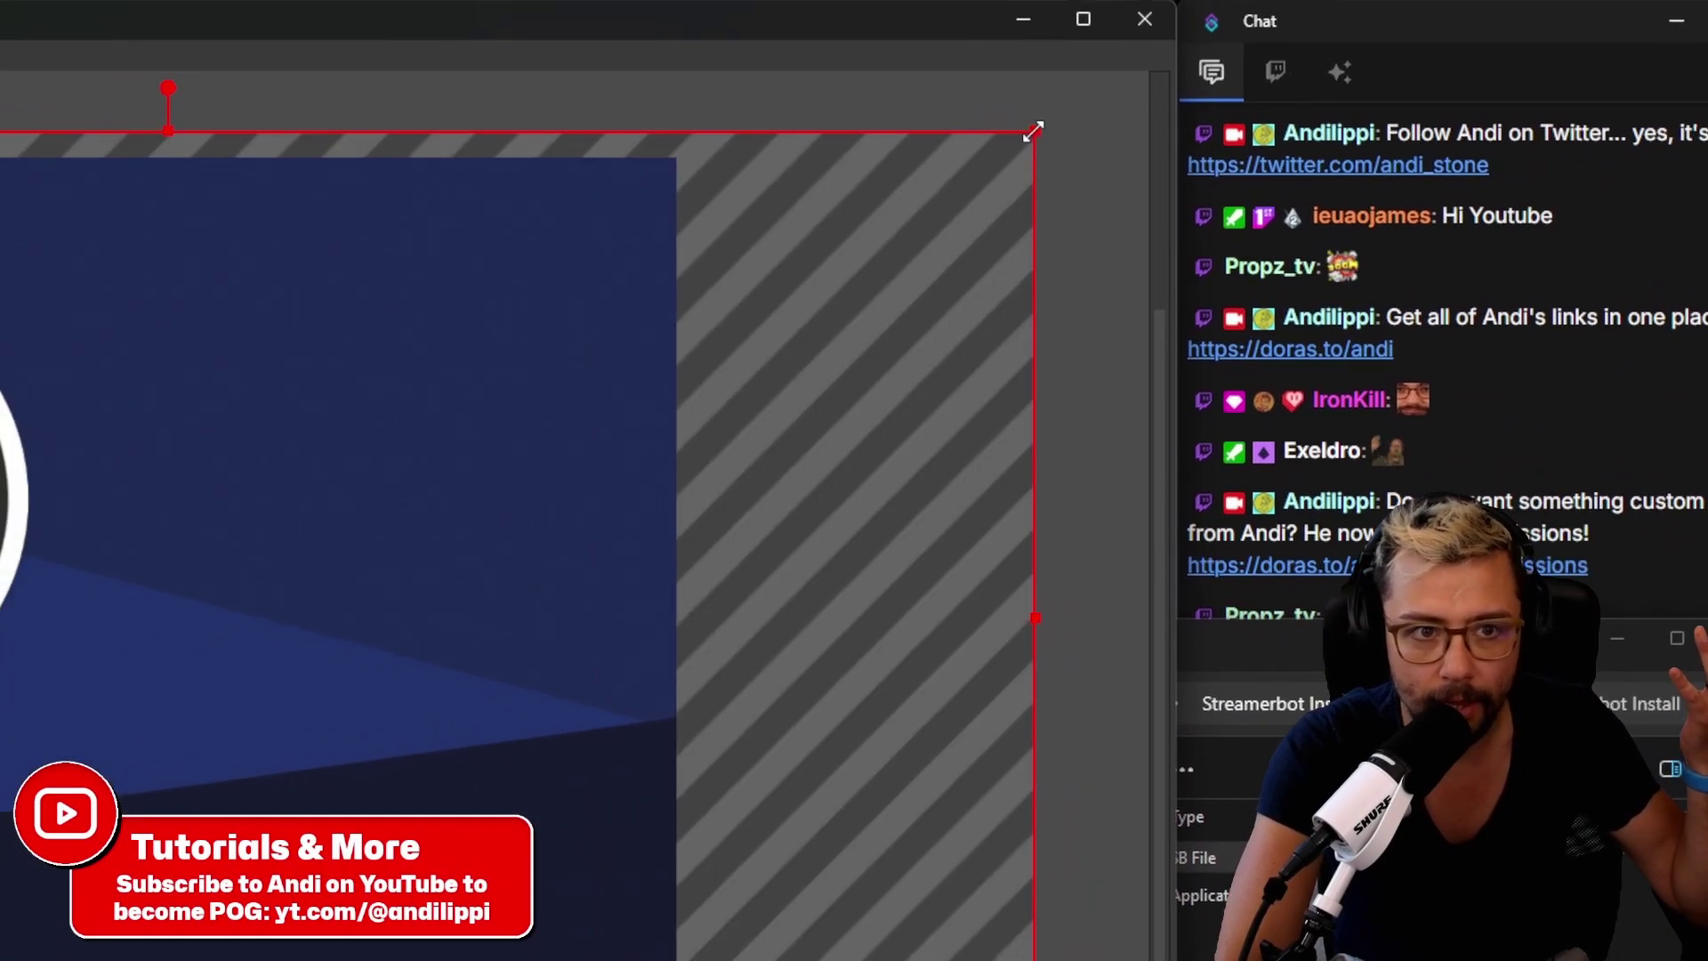
- Resize the nested Spin-Pop scene by its corner handle, then test-fire the Member Milestone trigger
drag(1032, 132, 808, 169)
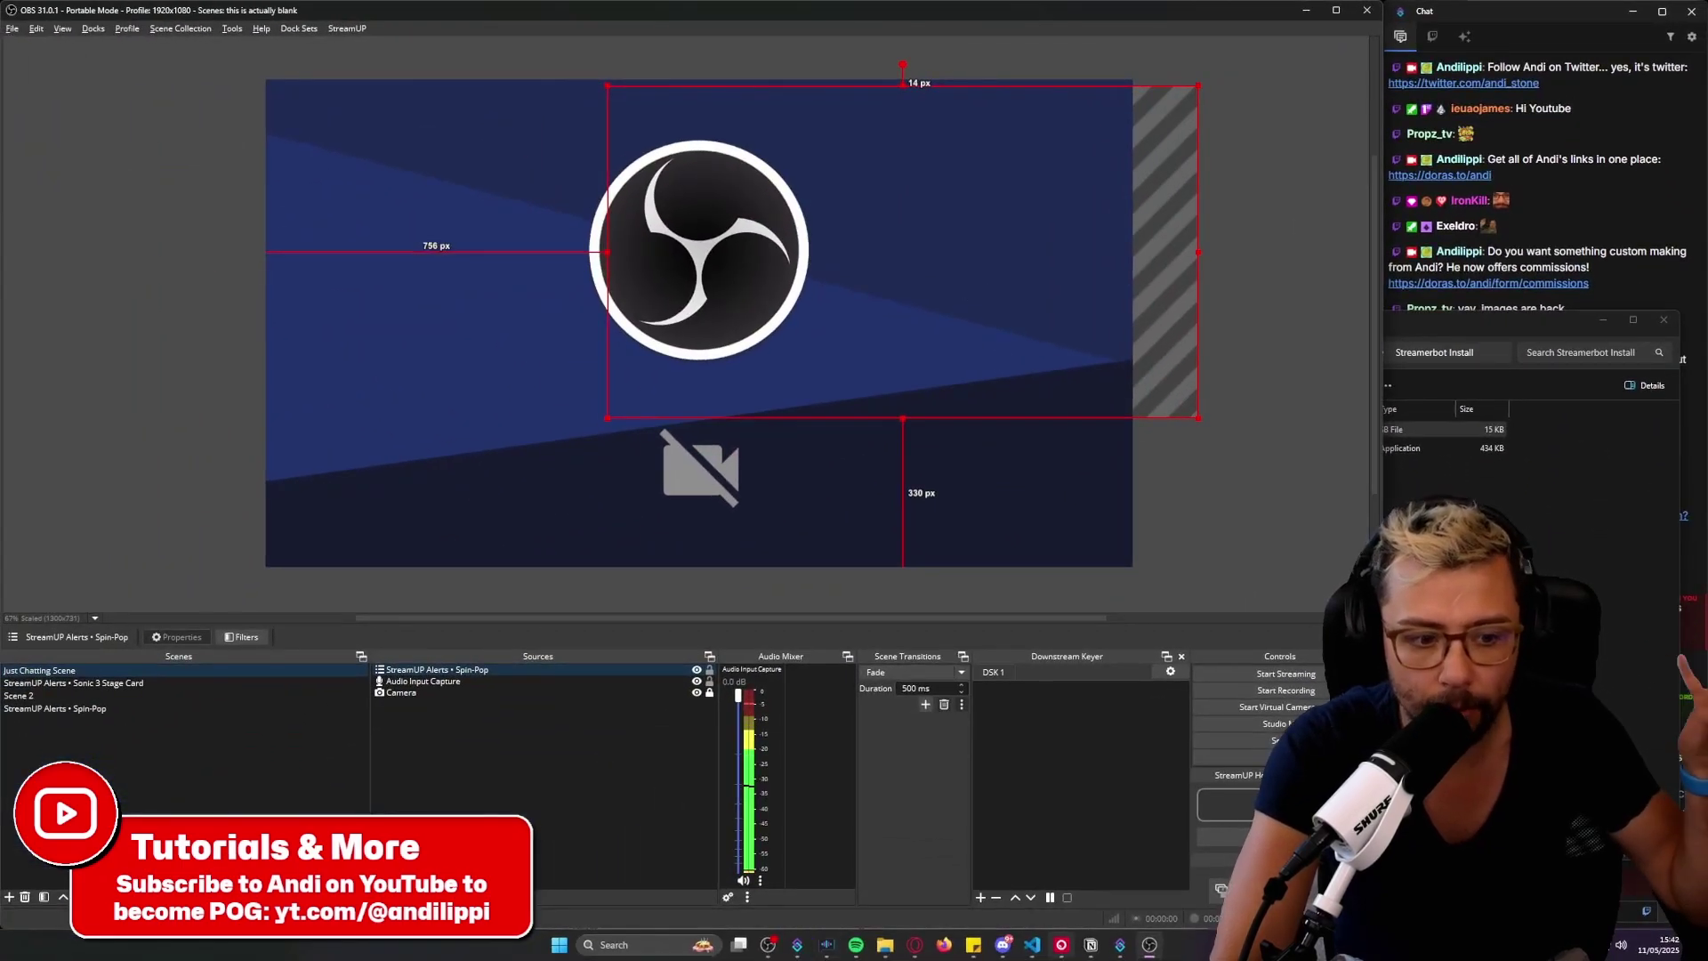
click(1120, 944)
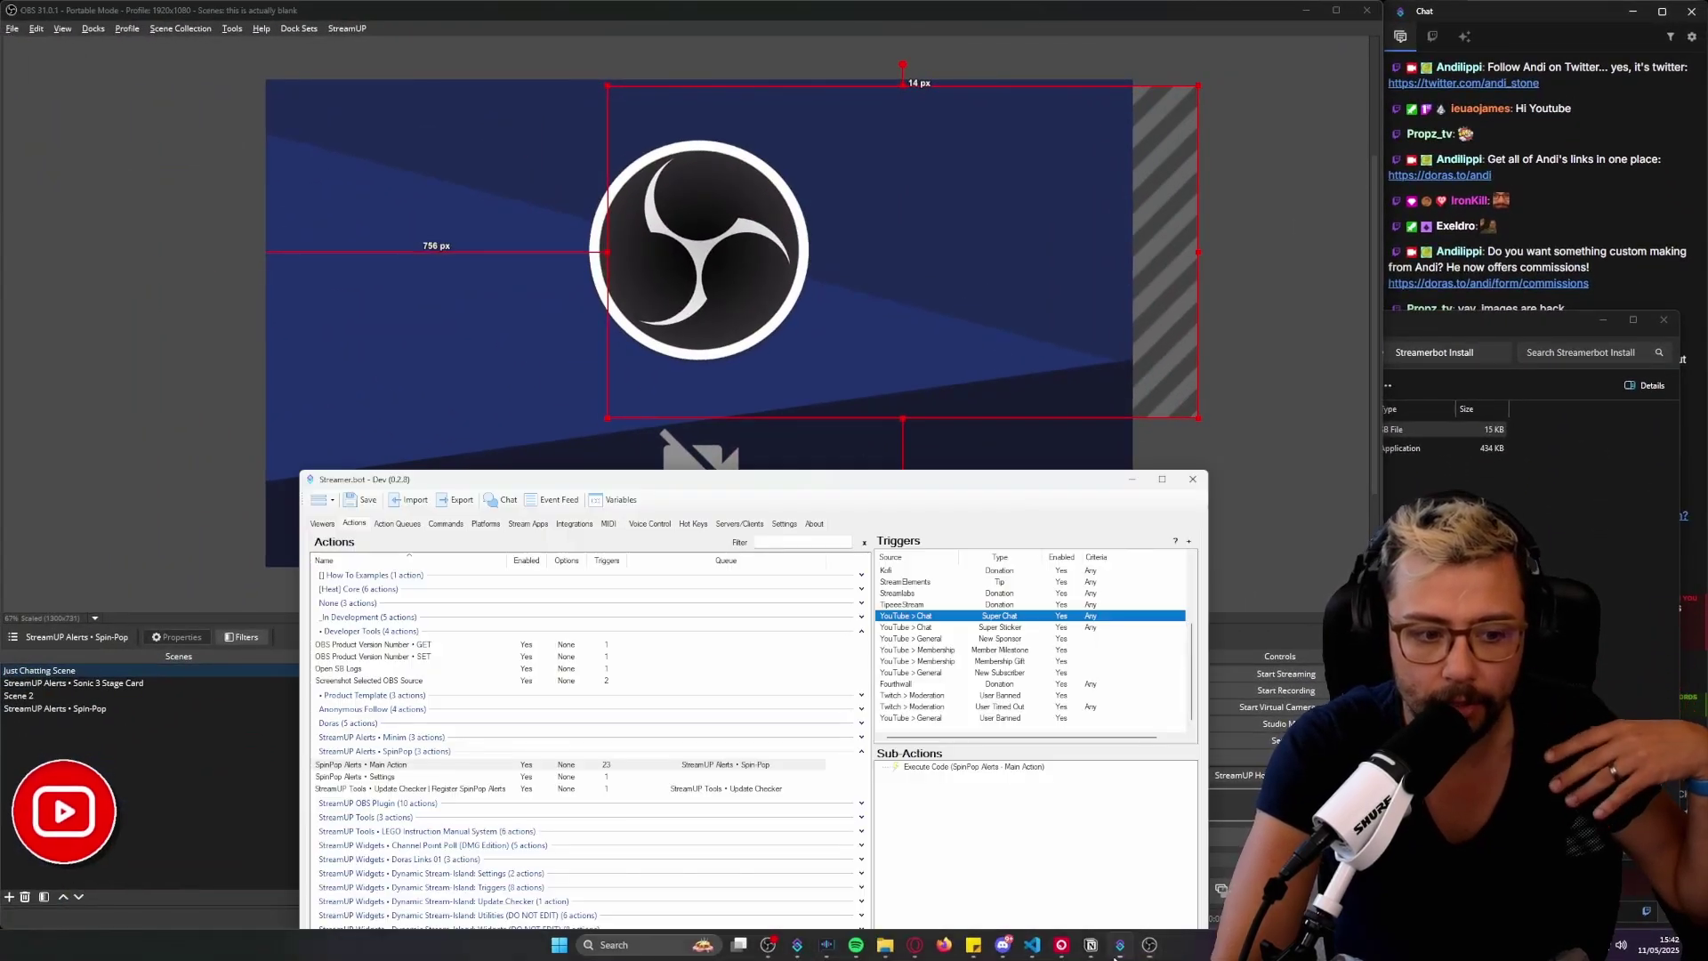
right_click(1026, 648)
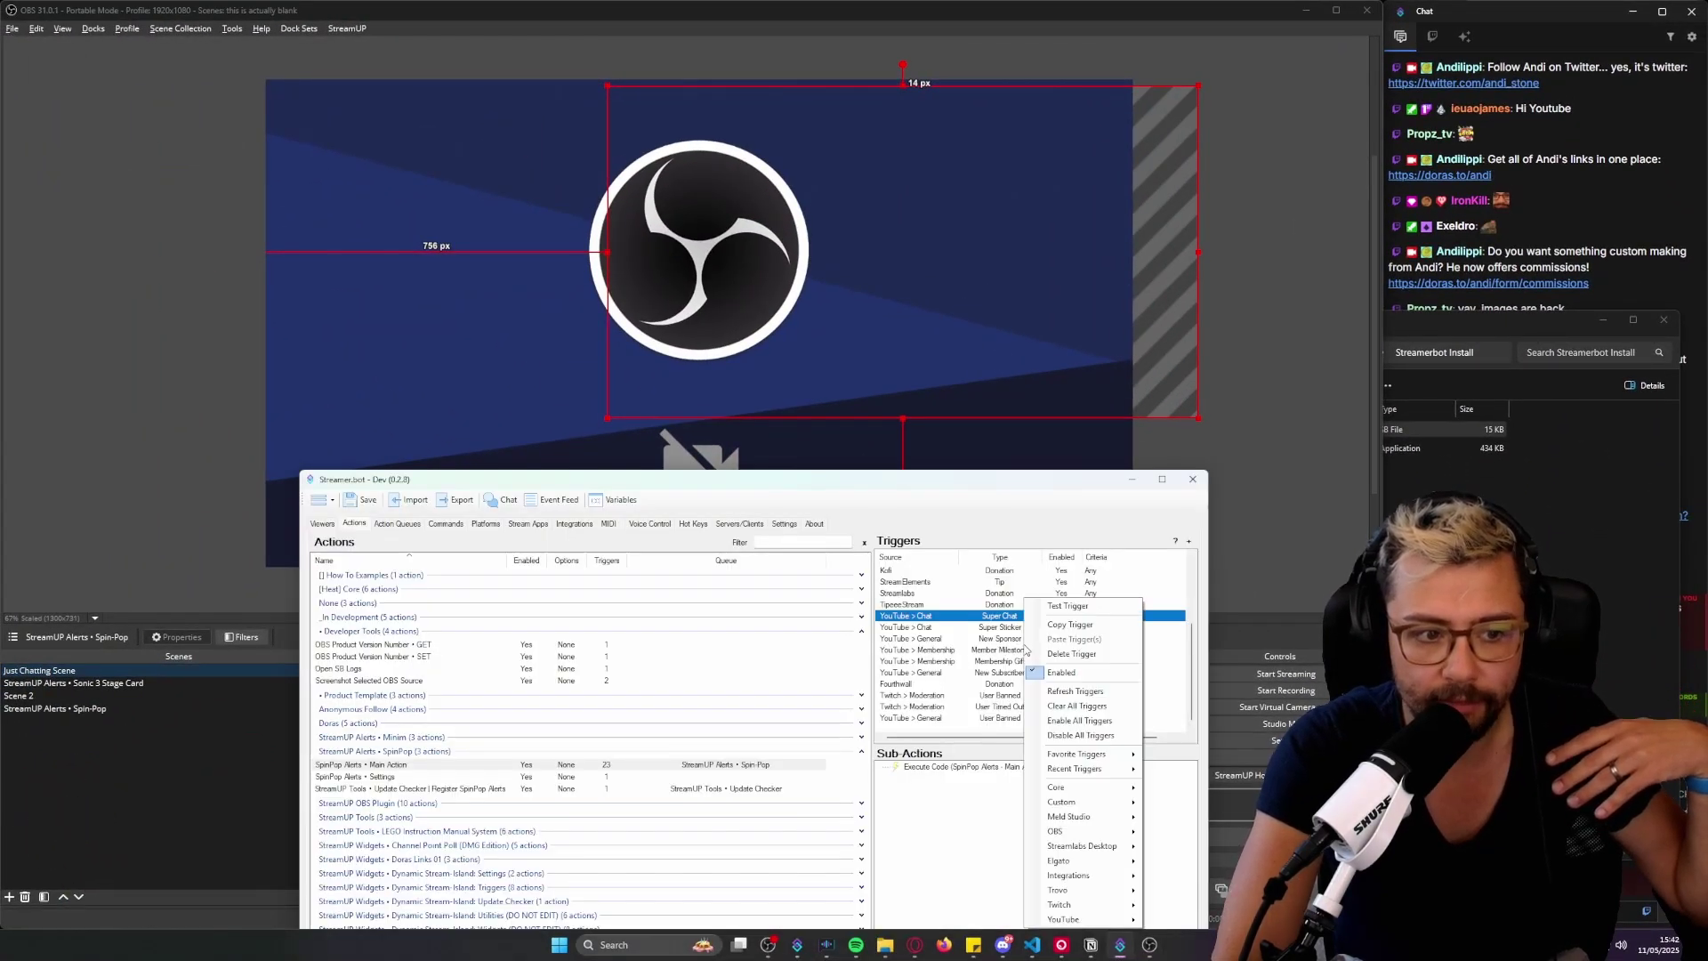
click(1070, 608)
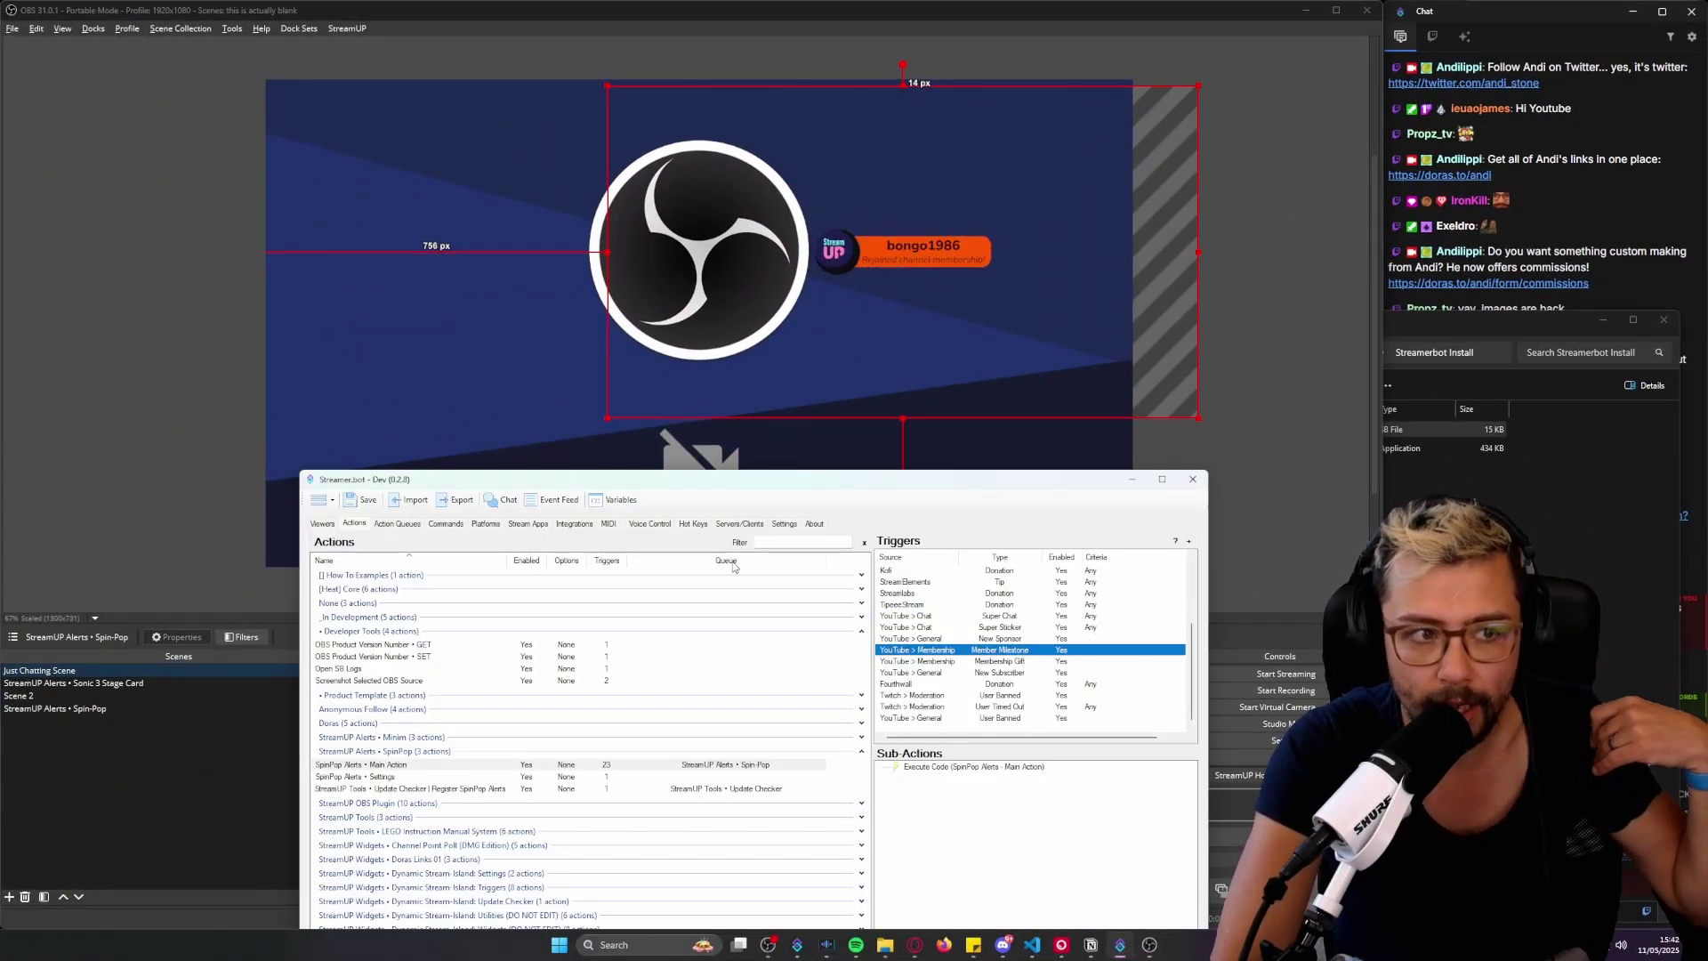